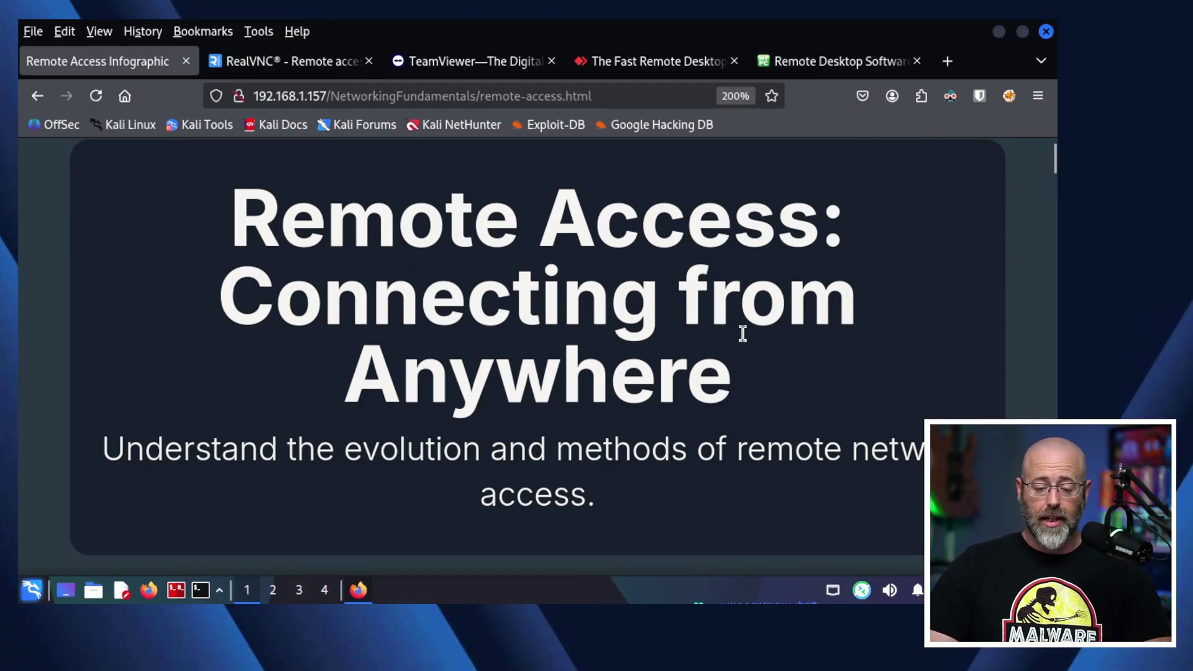
Scroll the Remote Access infographic down to the '1. What is Remote Access?' definition
left_click_drag(1052, 163, 1053, 194)
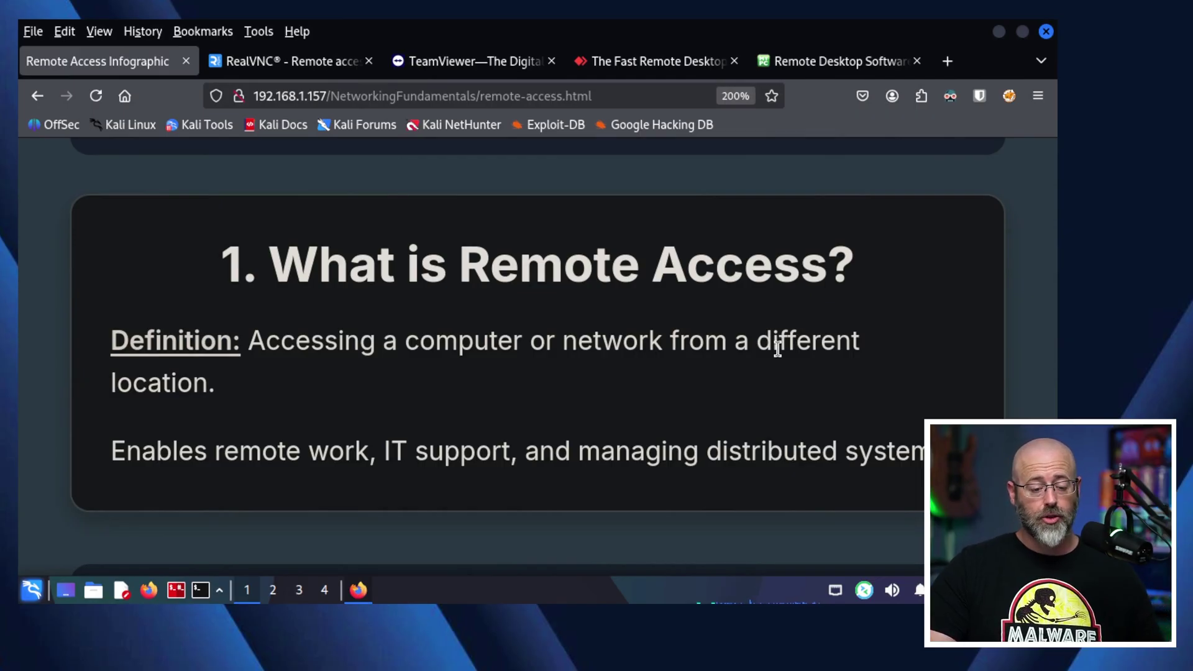
Scroll past 'Older Methods' to the 2.1 rlogin card showing default port TCP 513
scroll(777, 349, "down", 3)
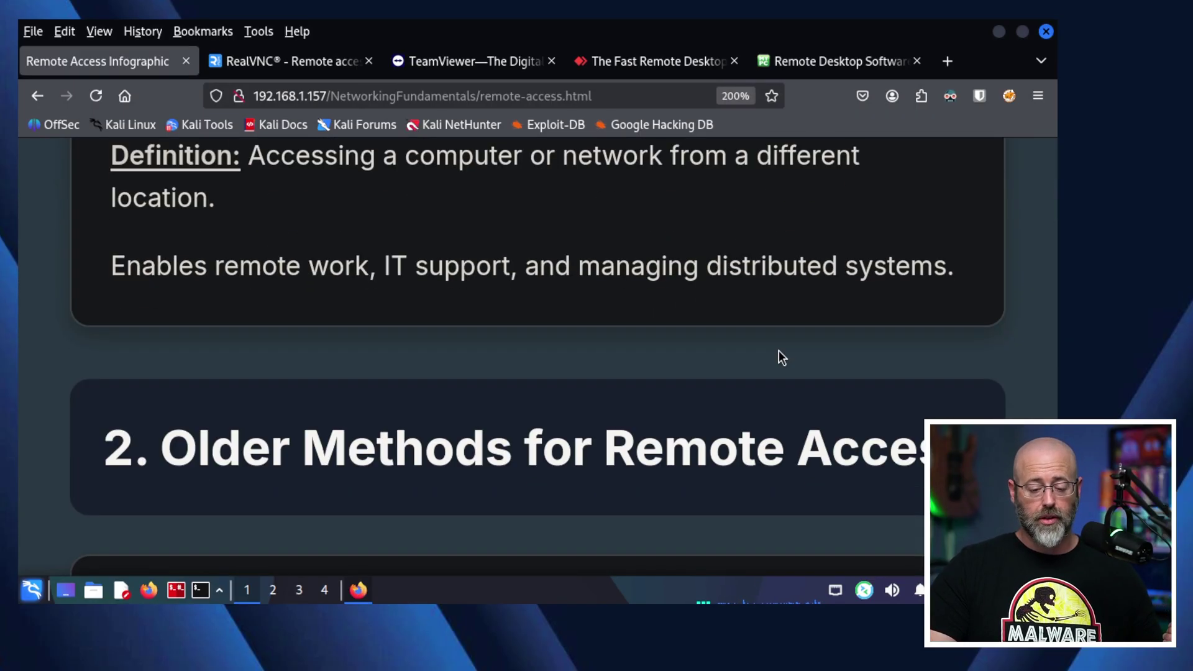
scroll(779, 351, "down", 3)
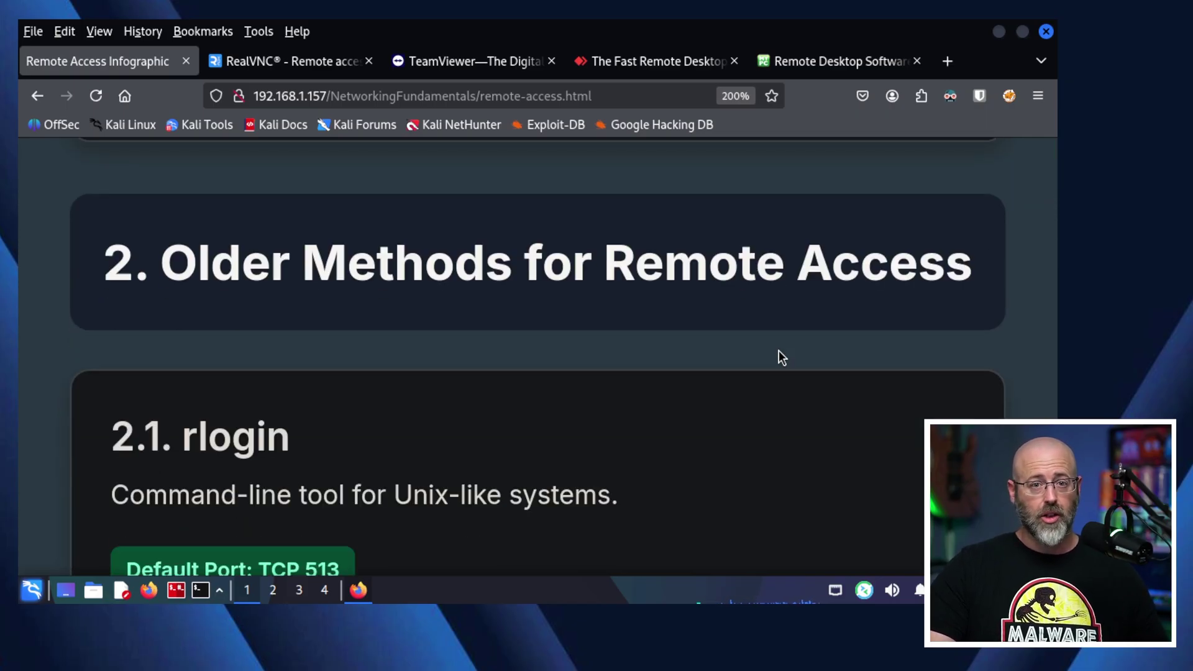
scroll(779, 351, "down", 3)
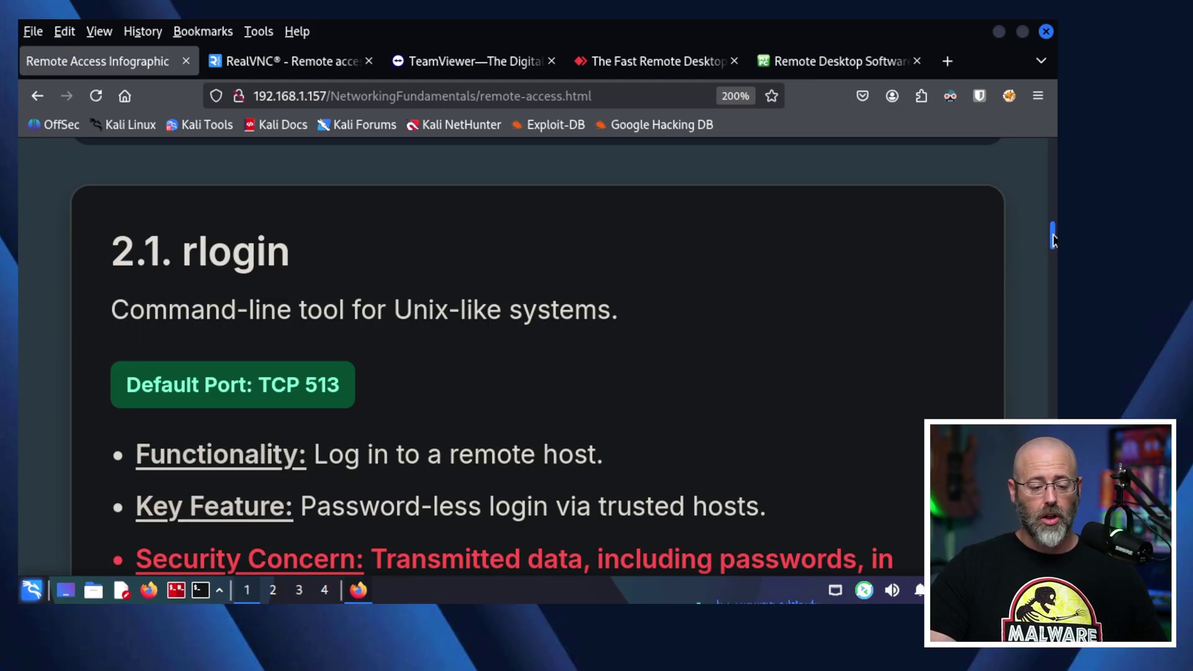
left_click_drag(1052, 239, 1053, 247)
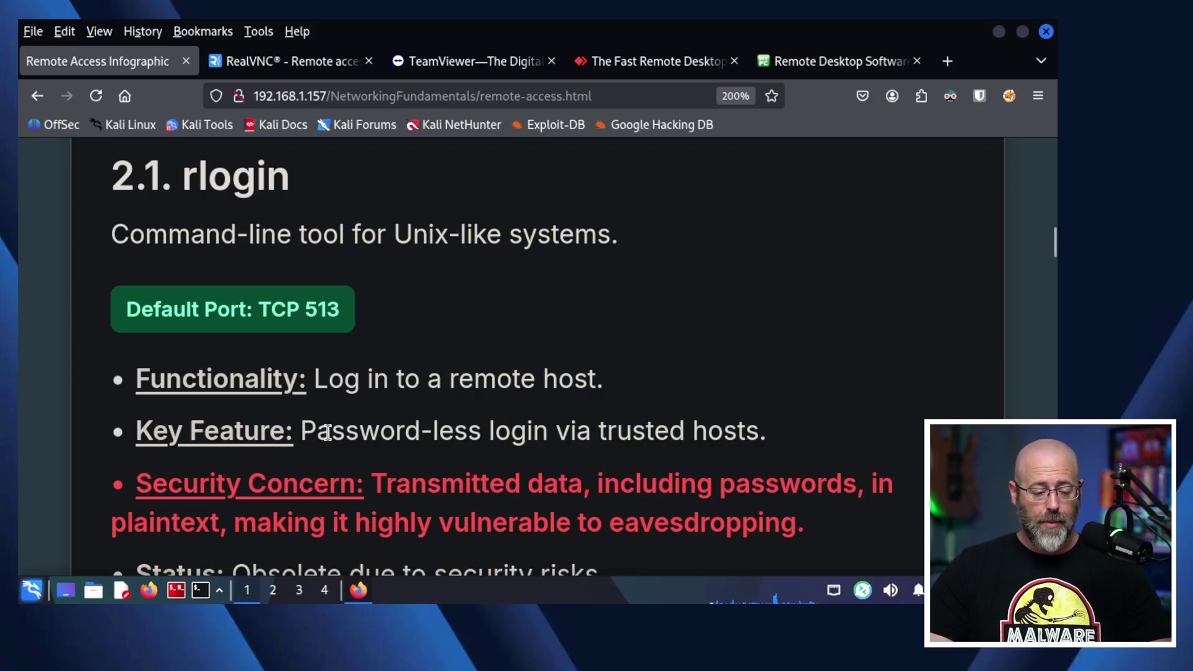
Highlight 'trusted' in the rlogin key feature and the plaintext security concern
left_click_drag(328, 432, 692, 427)
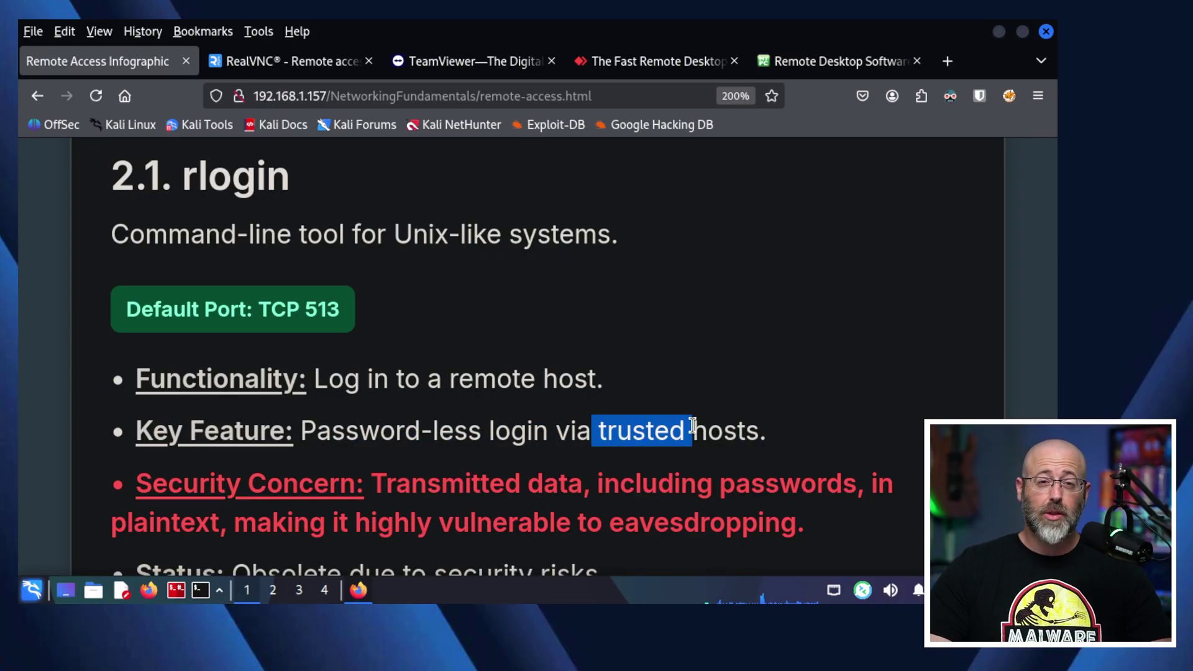
scroll(521, 421, "down", 3)
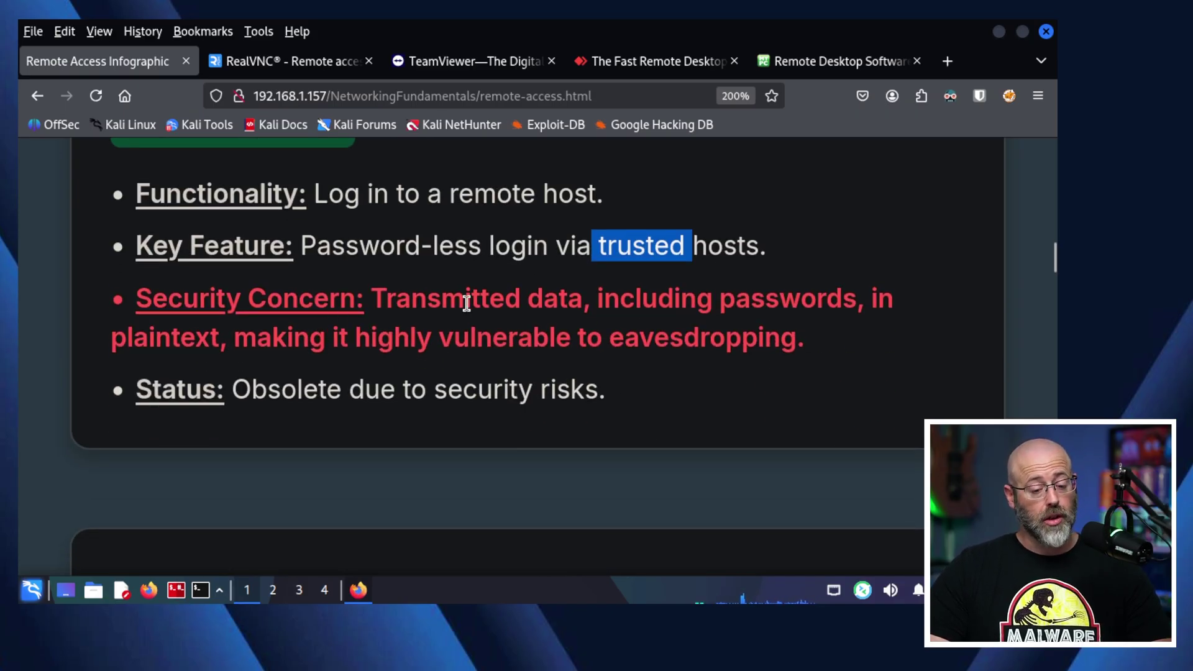
left_click_drag(405, 300, 828, 301)
left_click_drag(110, 336, 222, 342)
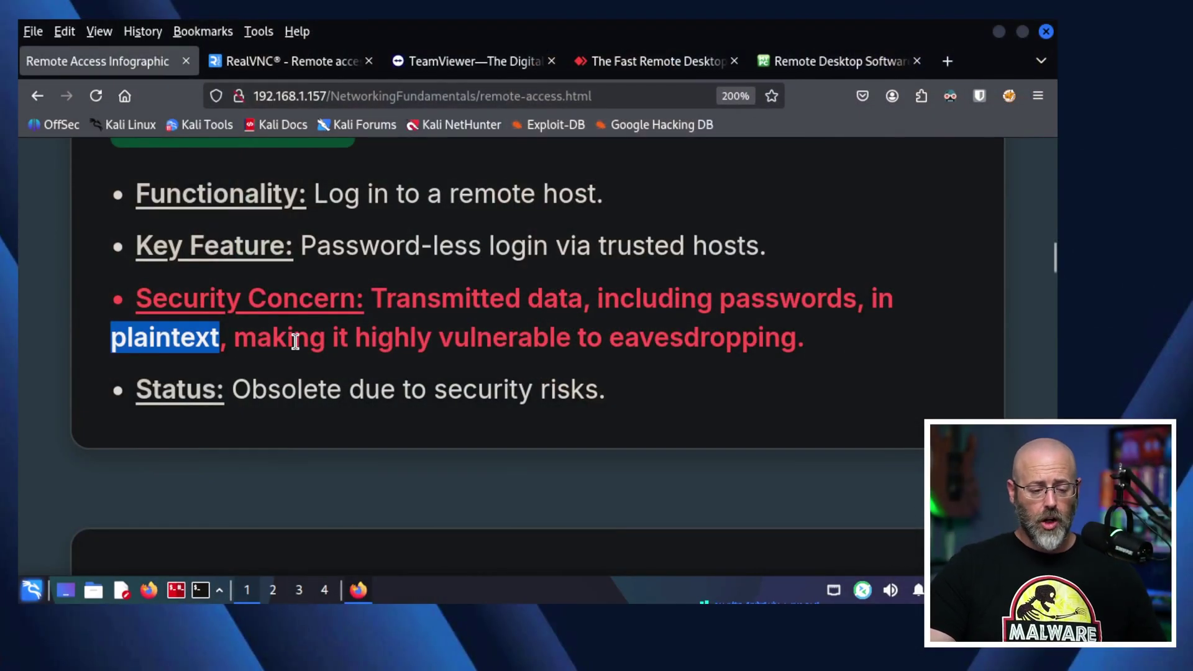
Highlight the eavesdropping risk and why rlogin is obsolete, then switch to the terminal workspace
left_click_drag(322, 339, 774, 337)
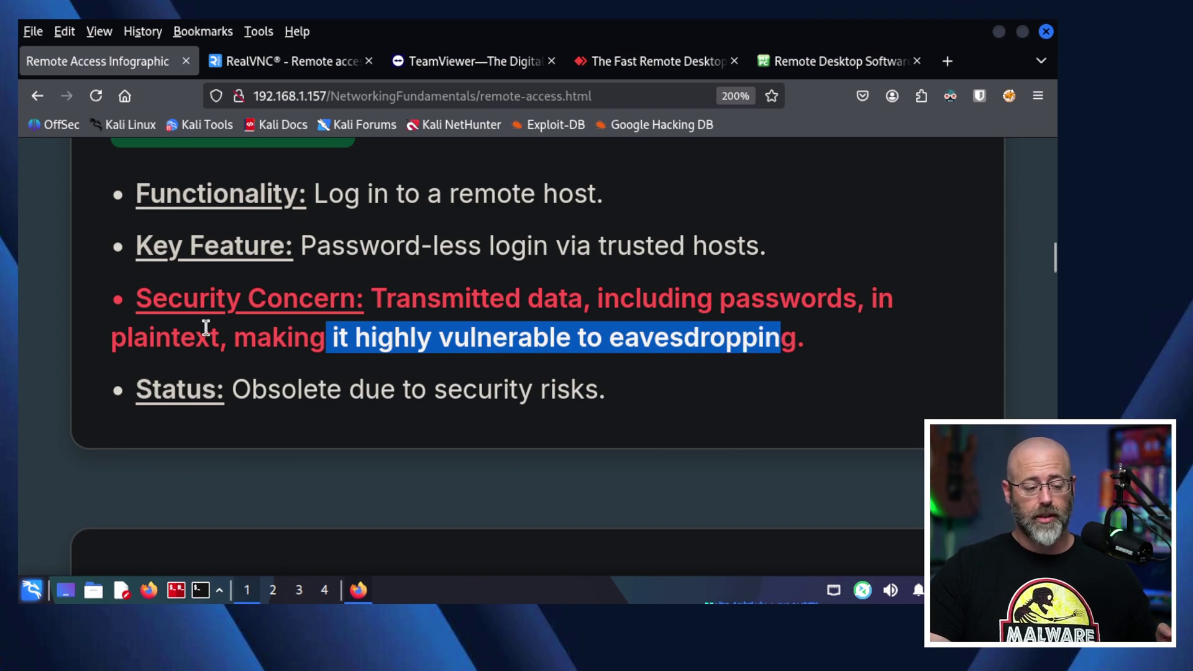
left_click_drag(135, 334, 203, 337)
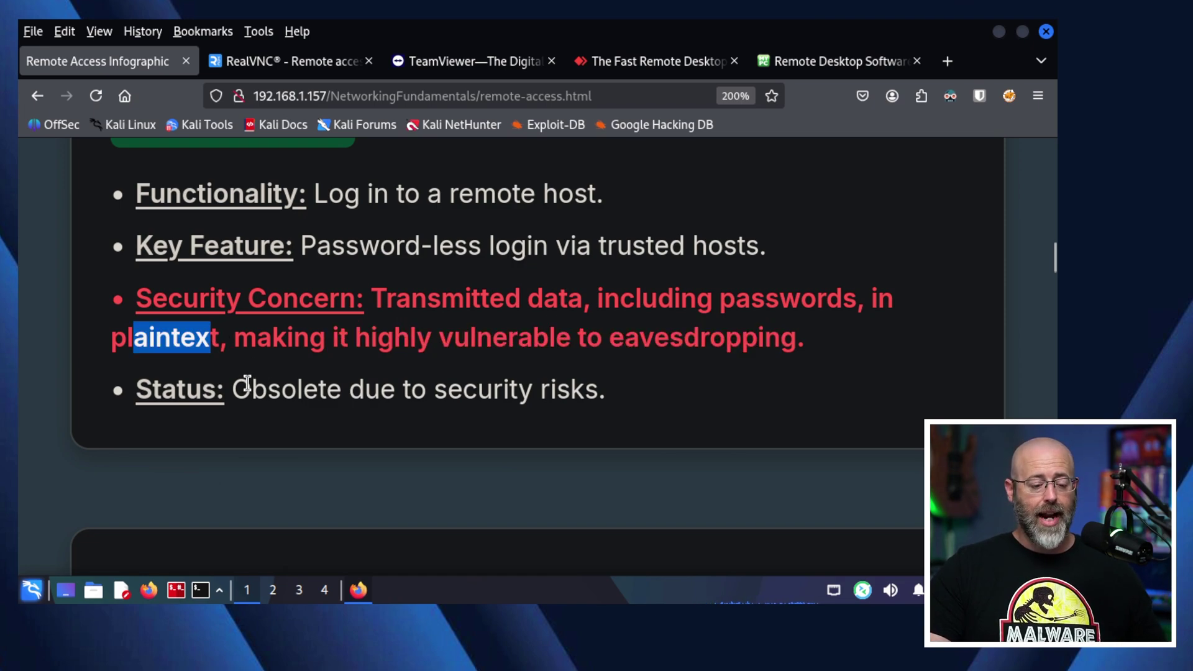
left_click_drag(252, 389, 457, 389)
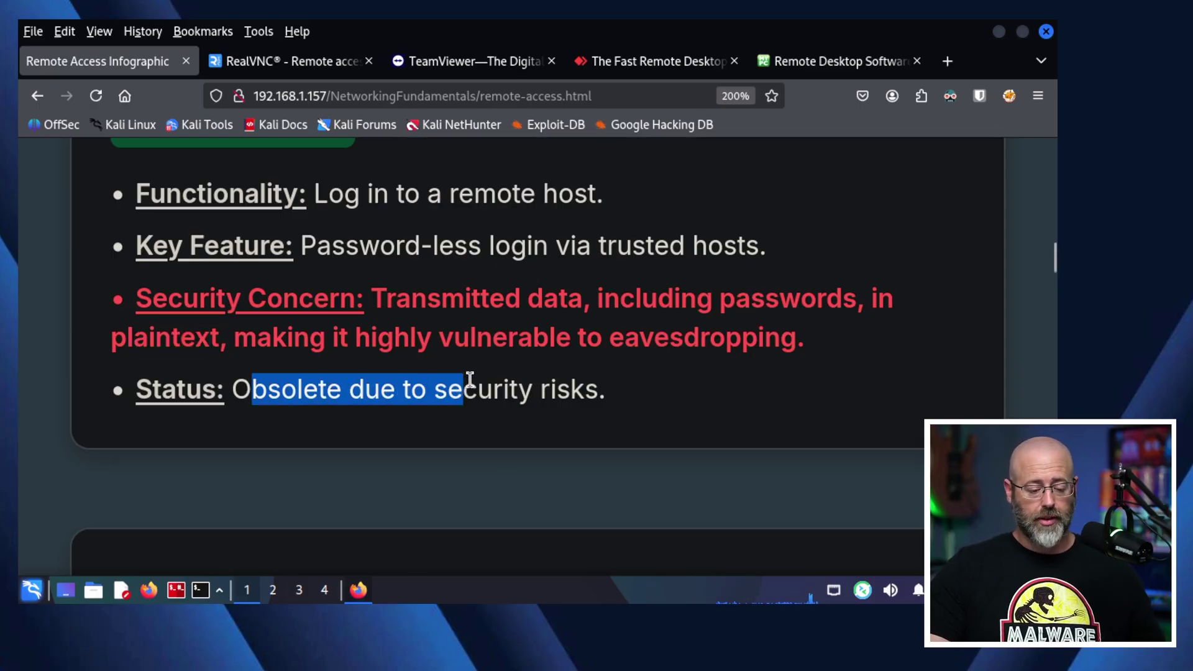
left_click(325, 590)
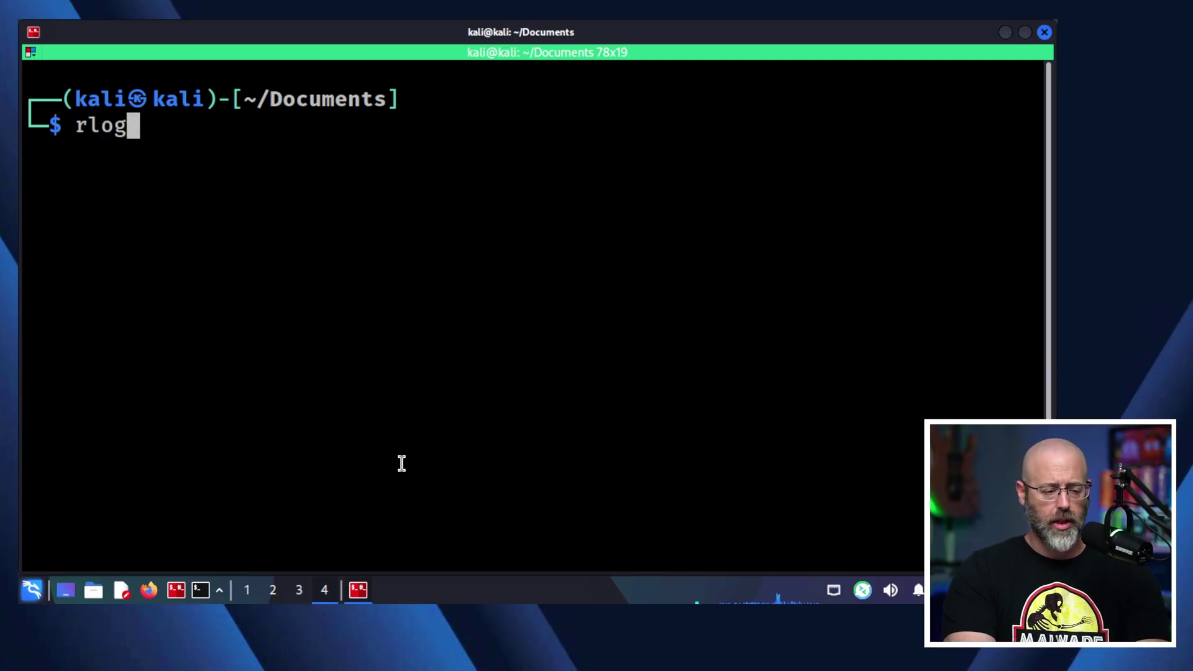
Complete 'rlogin -l' at the ~/Documents prompt, leaving the remote user name to follow
type("in -l msfadmin 10.10.10.128")
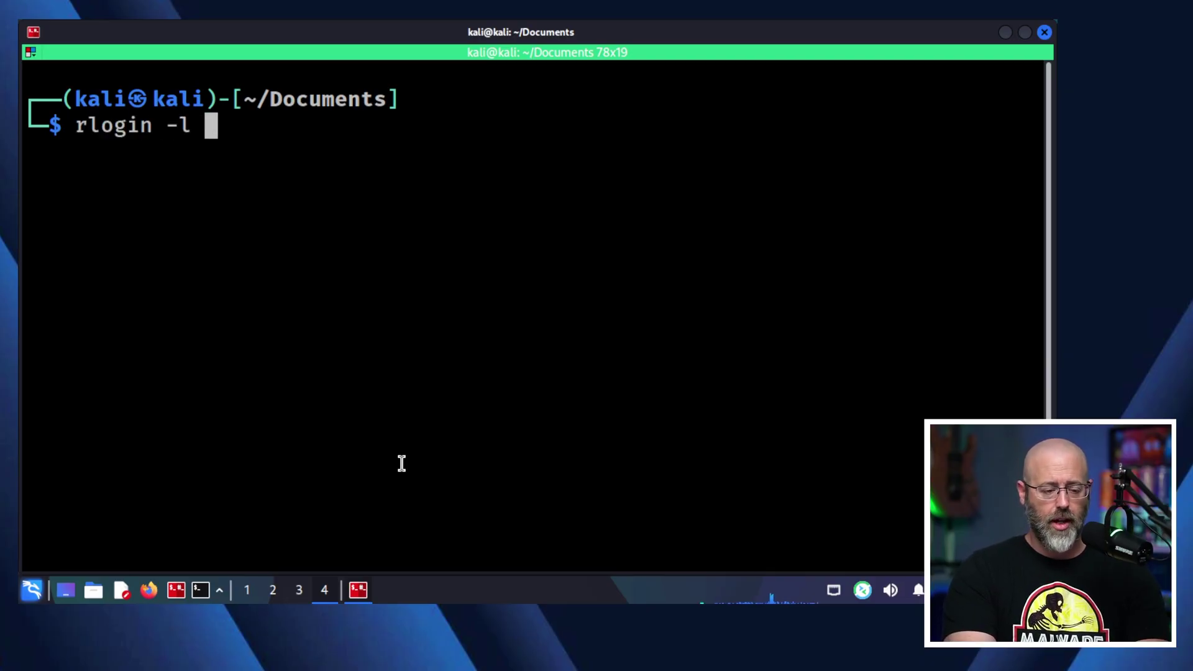
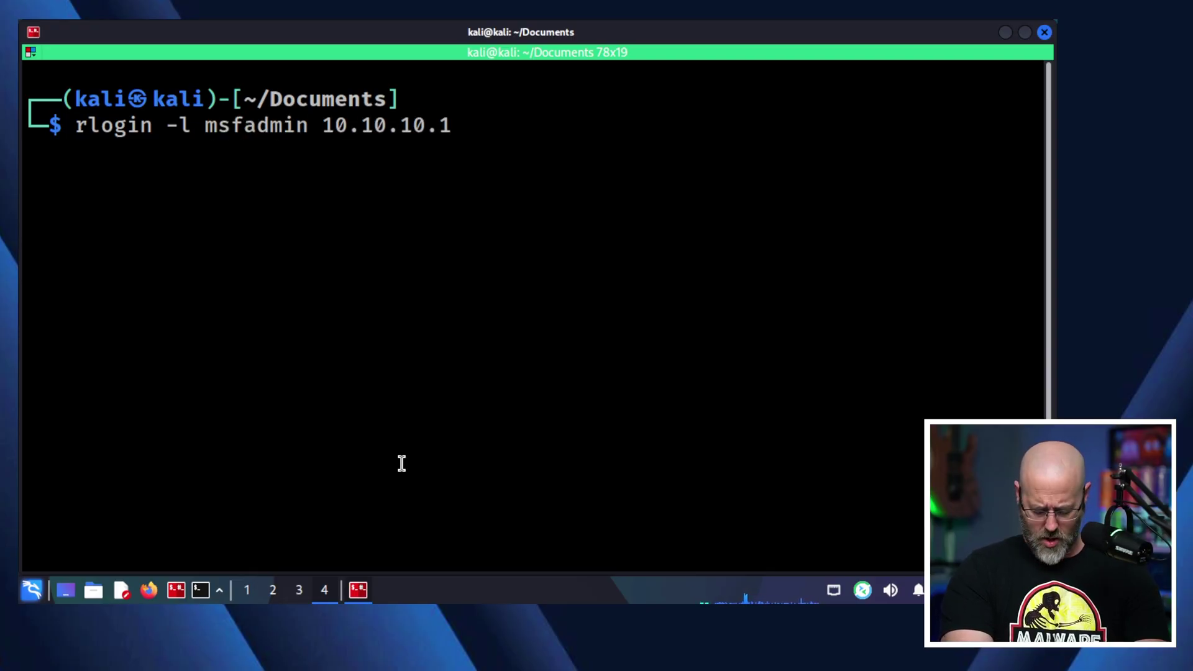
Complete the rlogin command with login name msfadmin and target host 10.10.10.128
type("28")
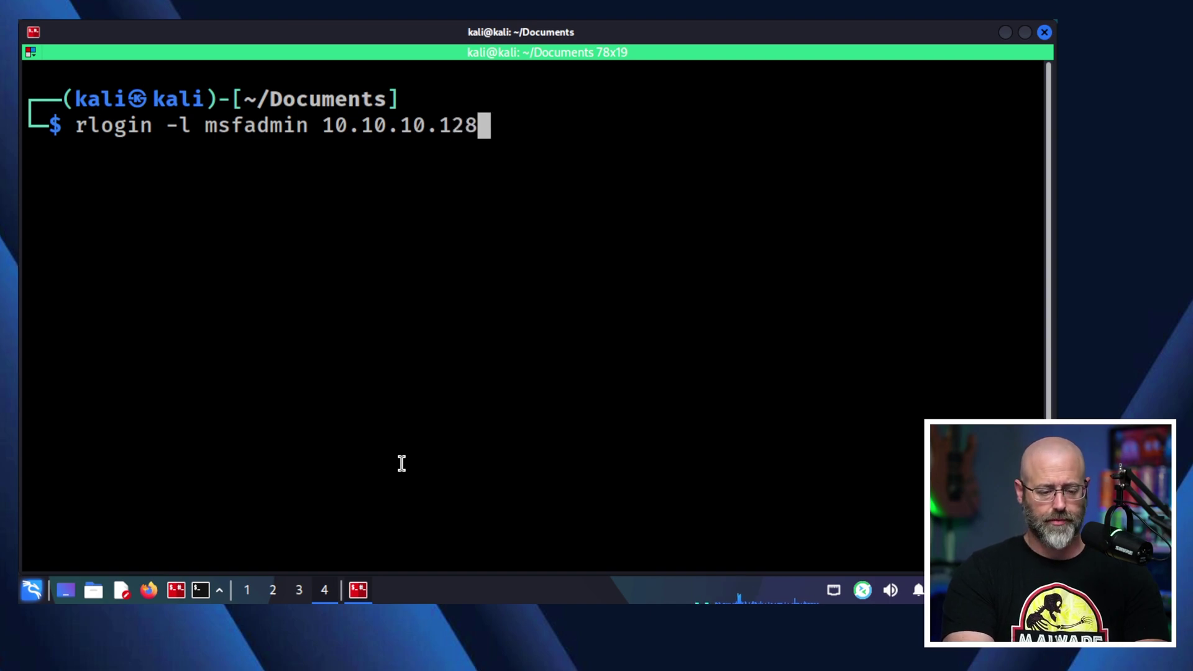
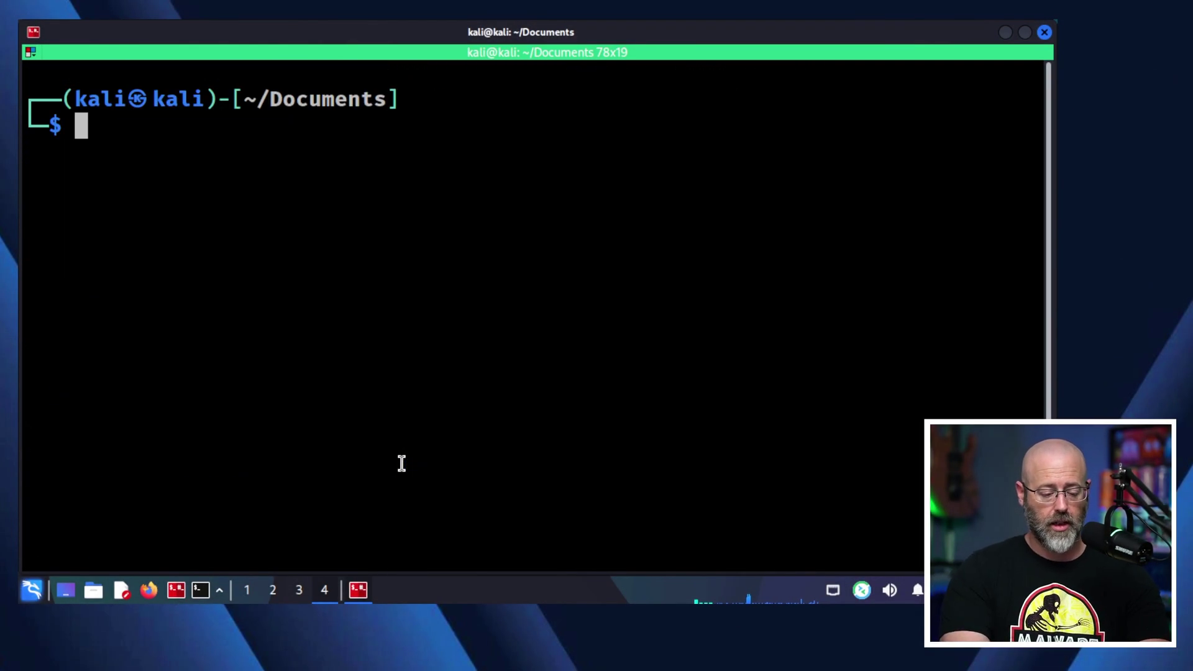
Highlight the Telnet section's heading, description, default port TCP 23 and functionality text
left_click(247, 589)
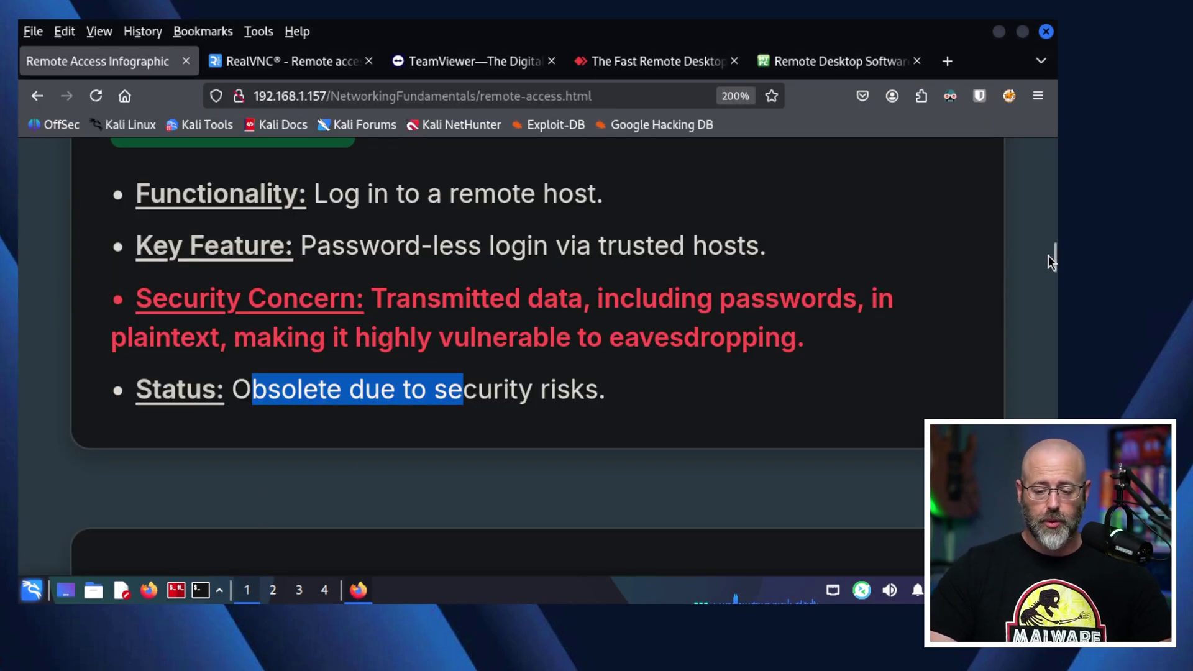
left_click_drag(1053, 258, 1053, 289)
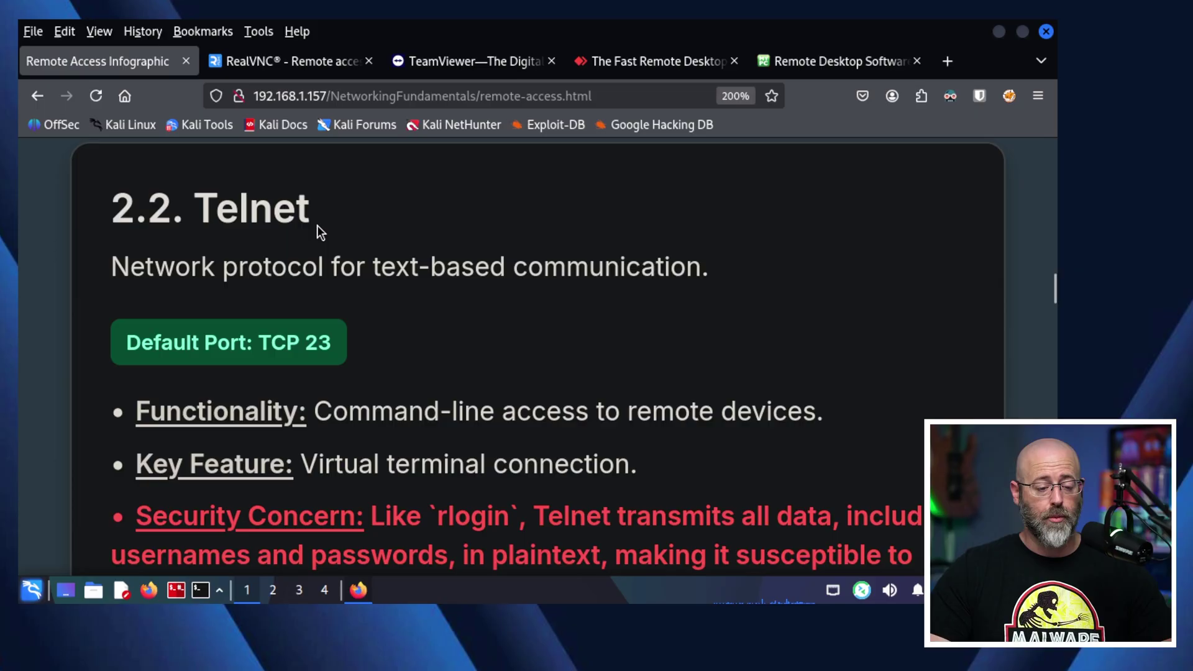
left_click_drag(316, 212, 187, 209)
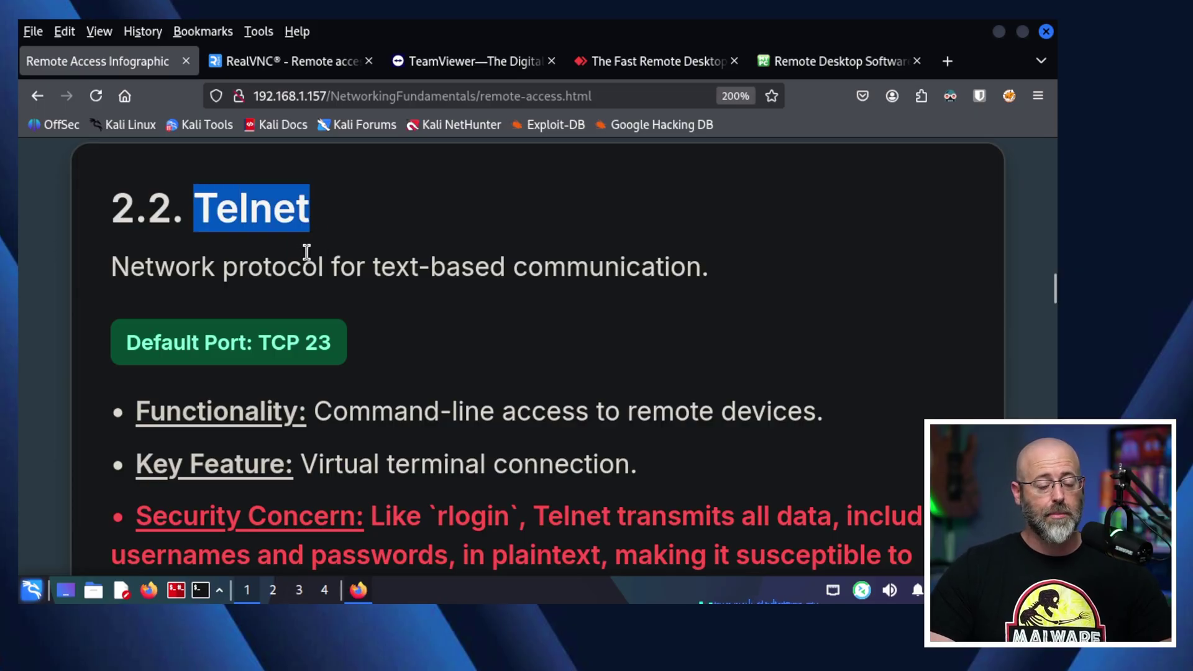
left_click_drag(167, 267, 532, 266)
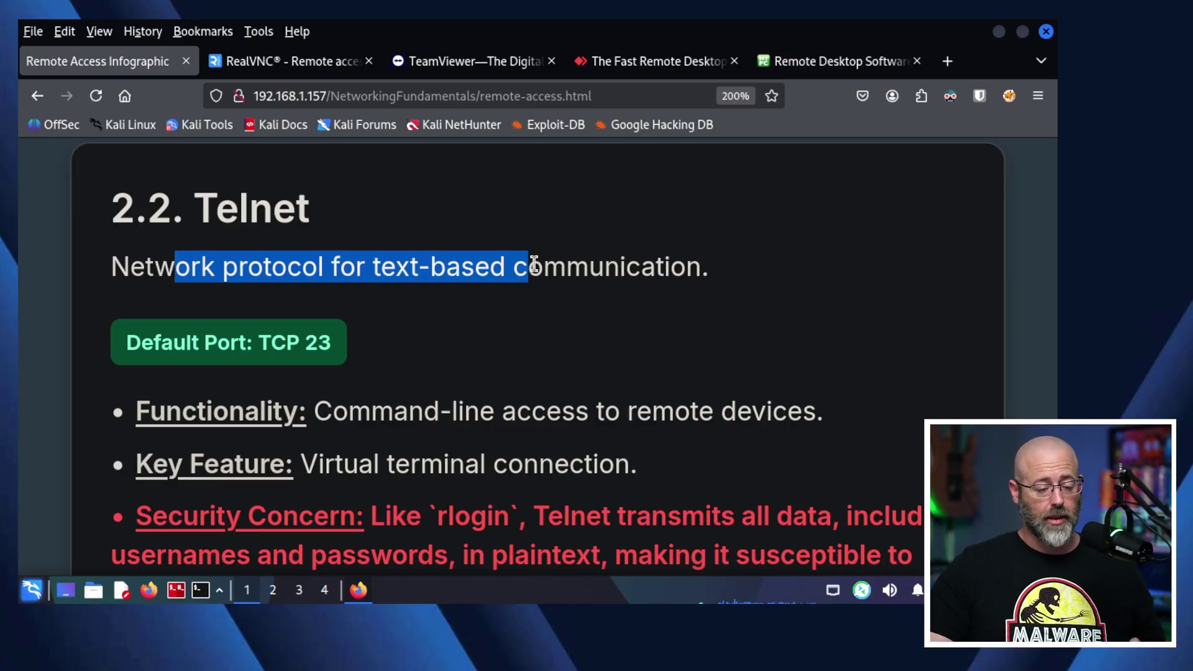
left_click_drag(259, 341, 322, 343)
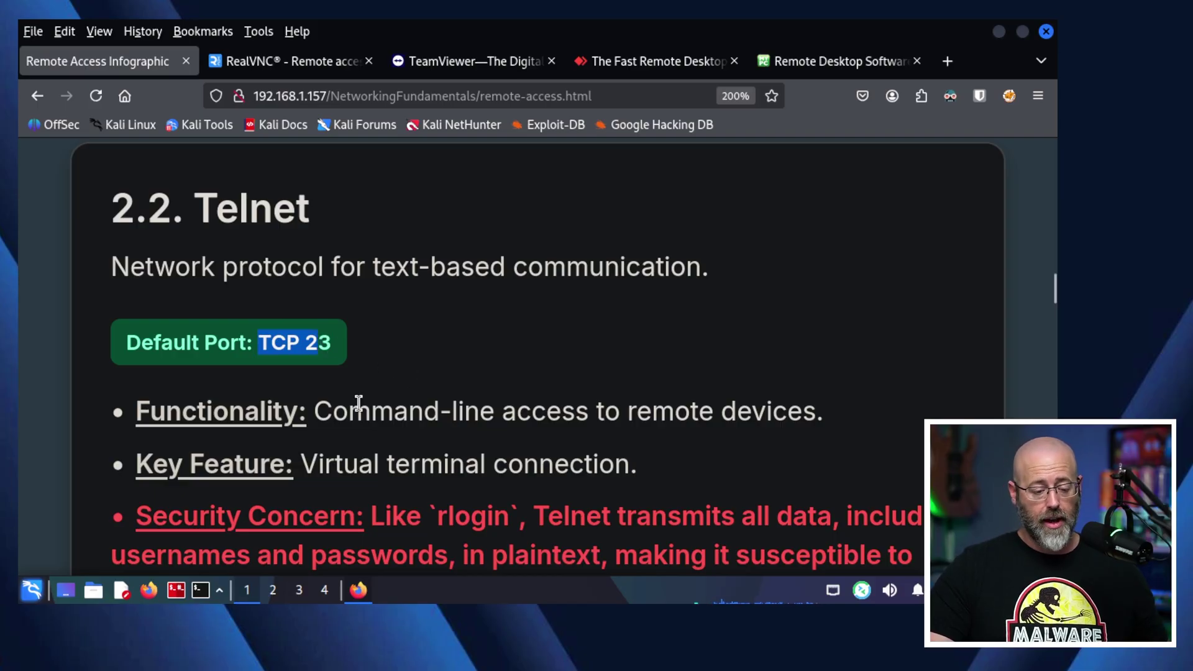
left_click_drag(333, 412, 683, 415)
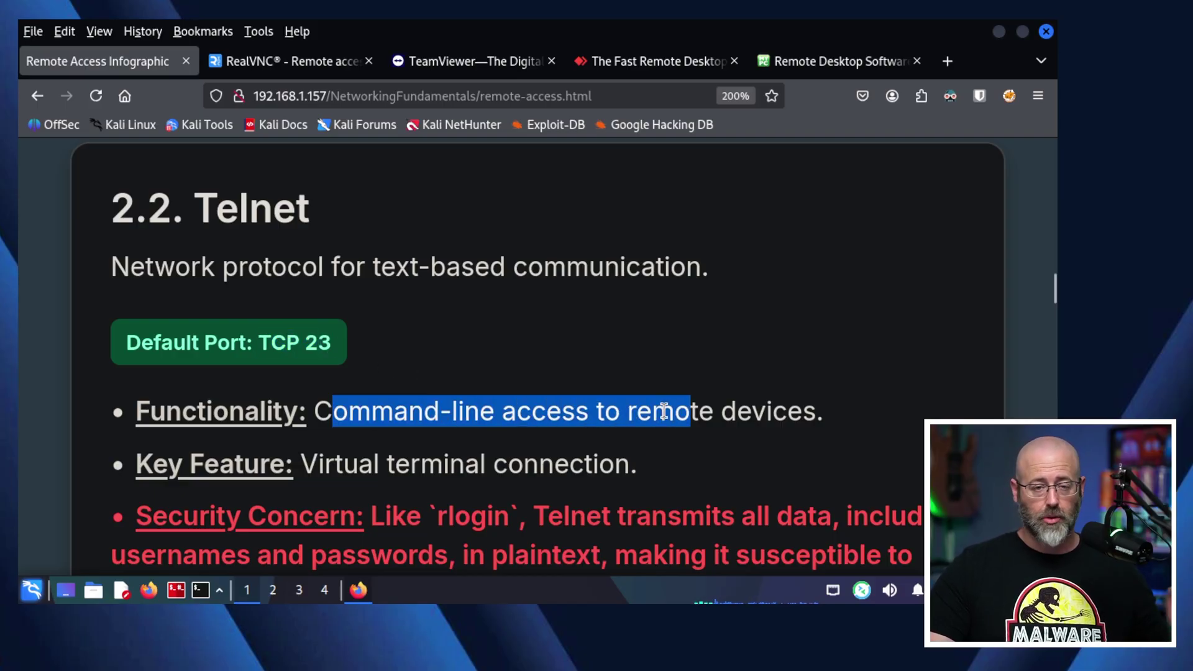
Highlight Telnet's virtual terminal feature, plaintext-credentials concern, and replaced-by-secure-alternatives status
scroll(608, 395, "down", 3)
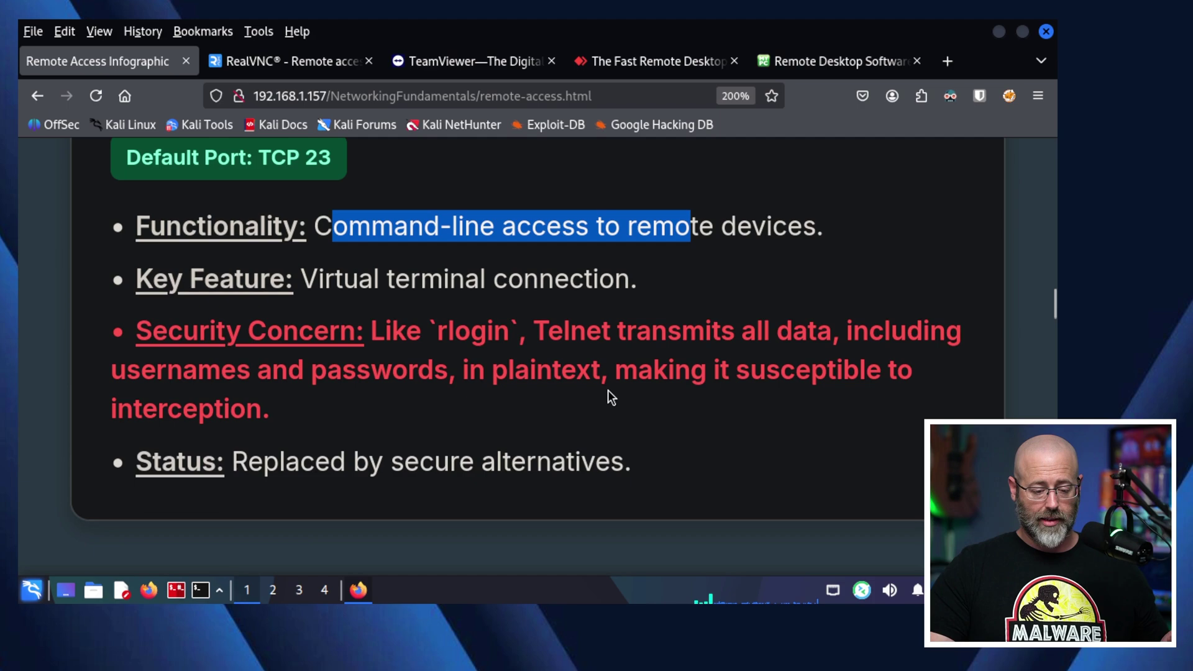
left_click_drag(334, 281, 648, 286)
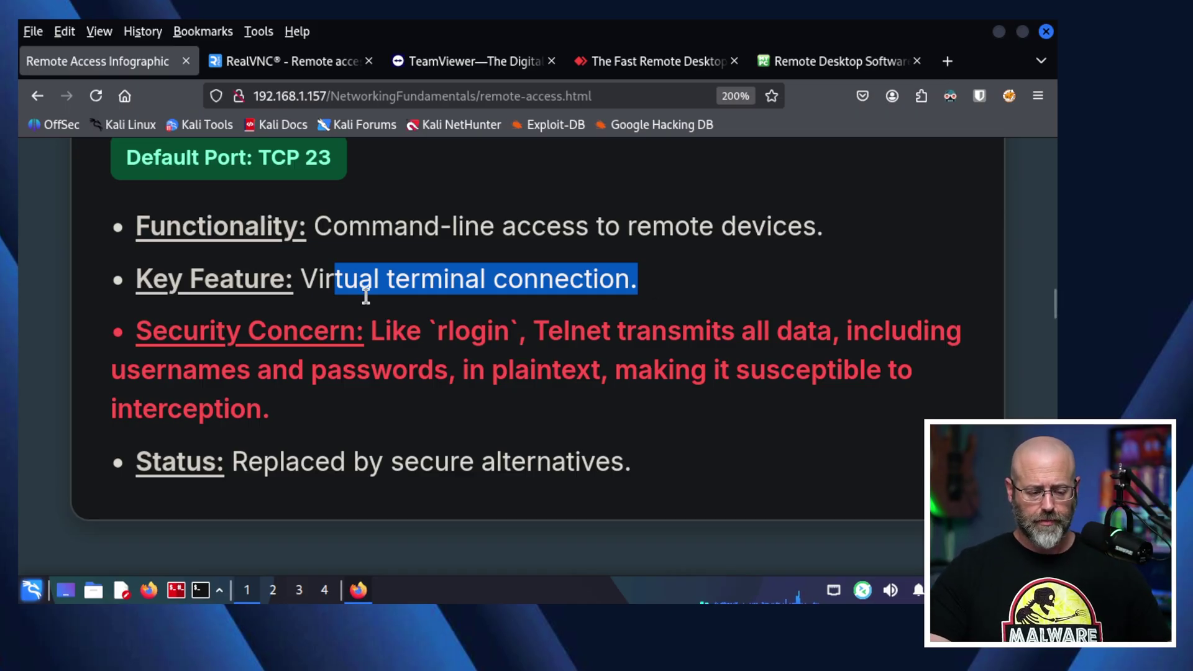
left_click_drag(180, 331, 670, 326)
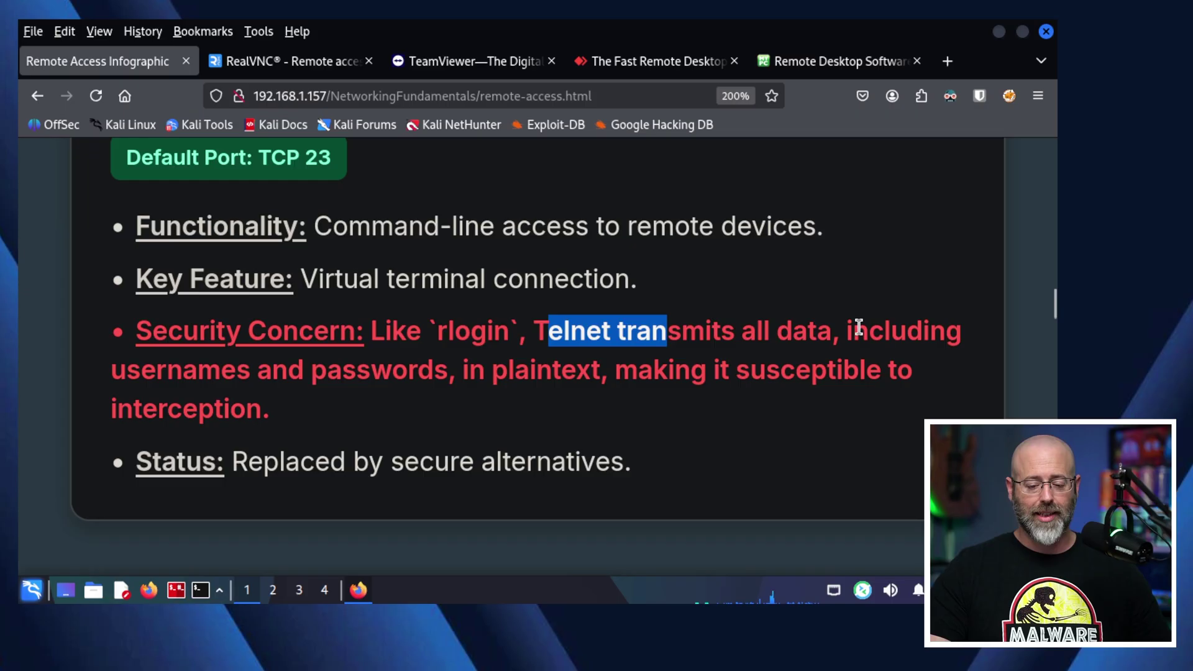
left_click_drag(140, 364, 393, 371)
left_click(490, 372)
left_click_drag(499, 372, 595, 370)
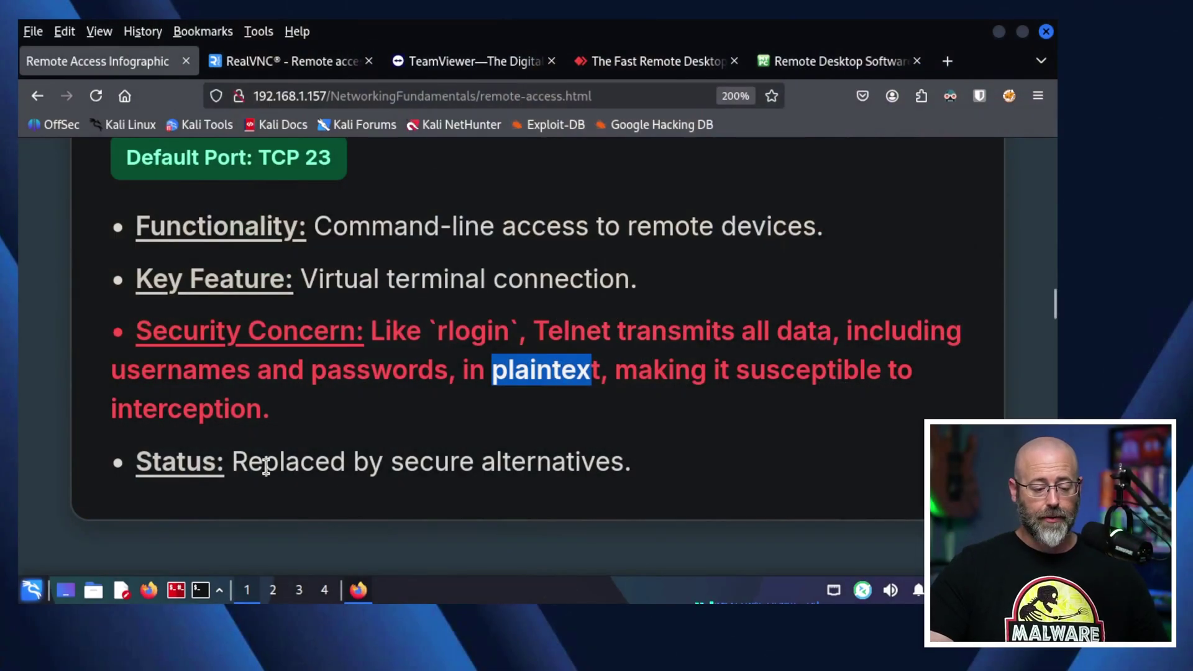
left_click_drag(262, 463, 575, 456)
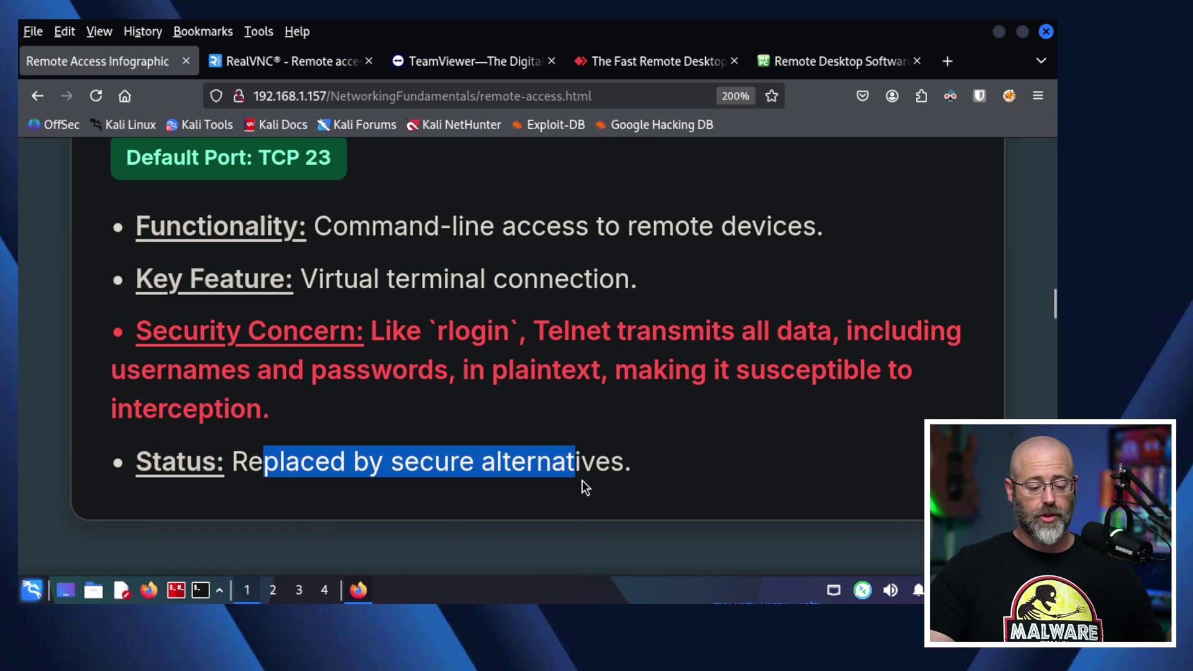
In the Kali terminal, run telnet 10.10.10.128
left_click(324, 591)
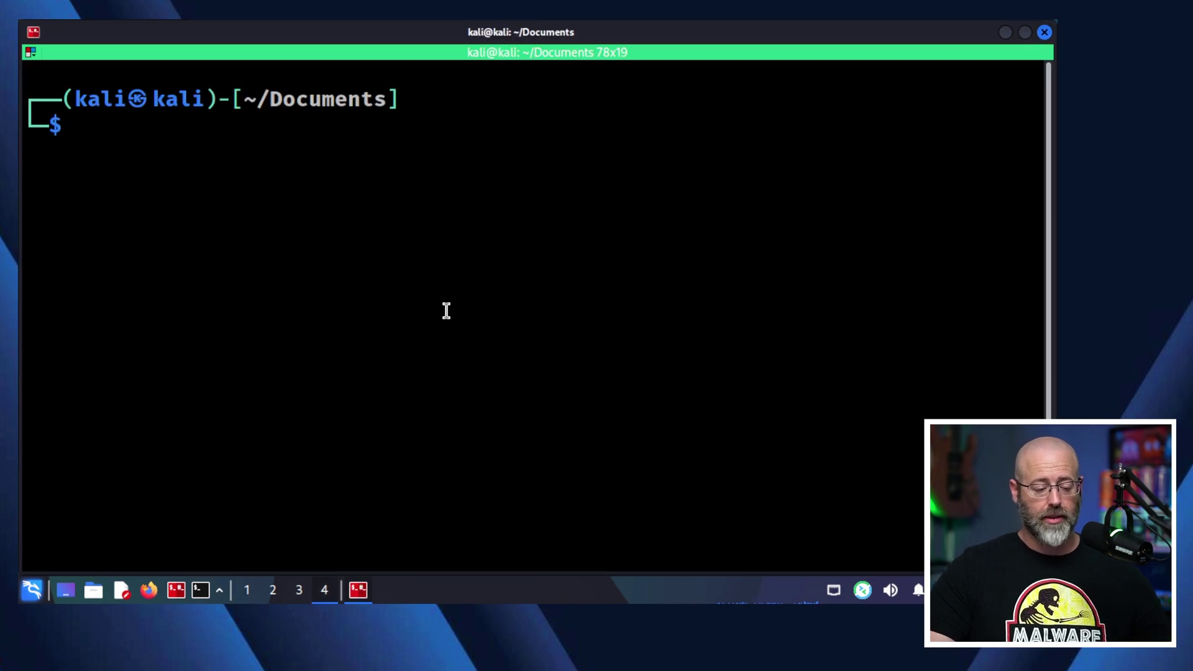
type("telnet ")
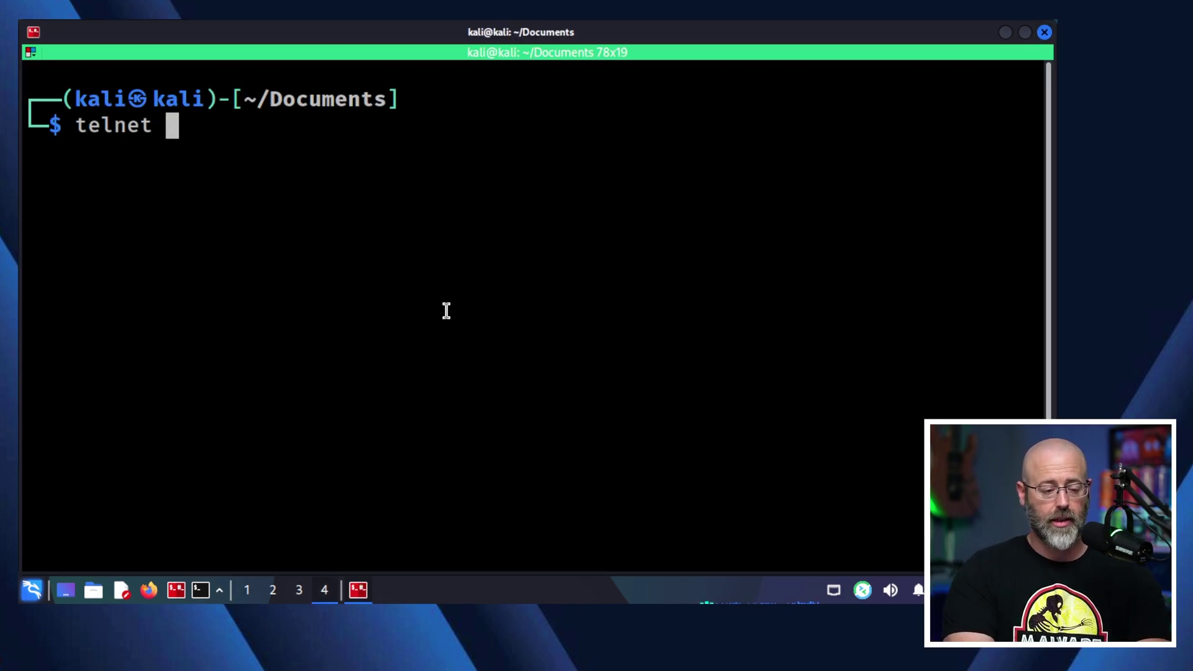
type("10.10.10.1")
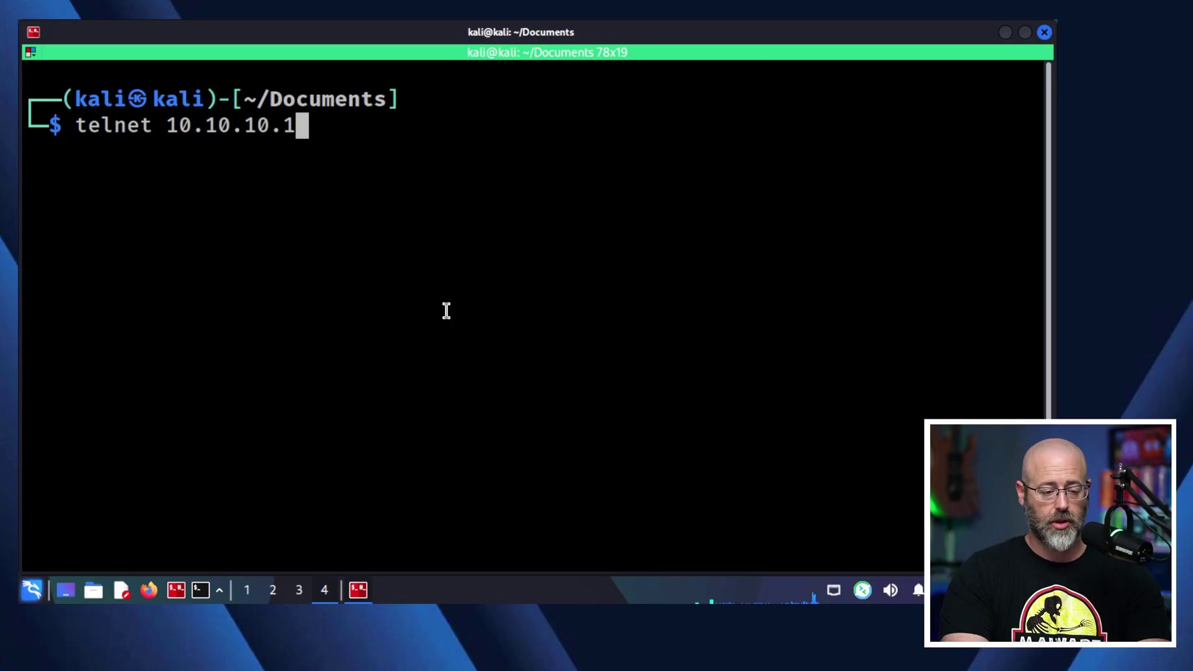
type("28")
key("Return")
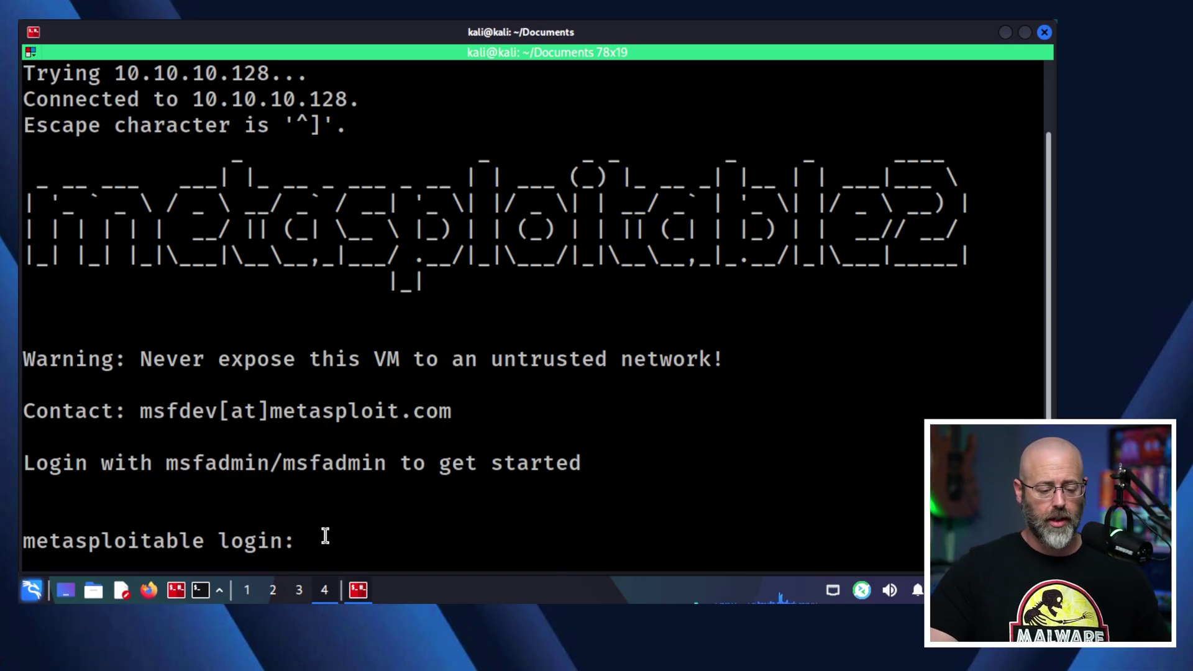
Log in over Telnet with the default Metasploitable username and password
left_click_drag(301, 538, 21, 535)
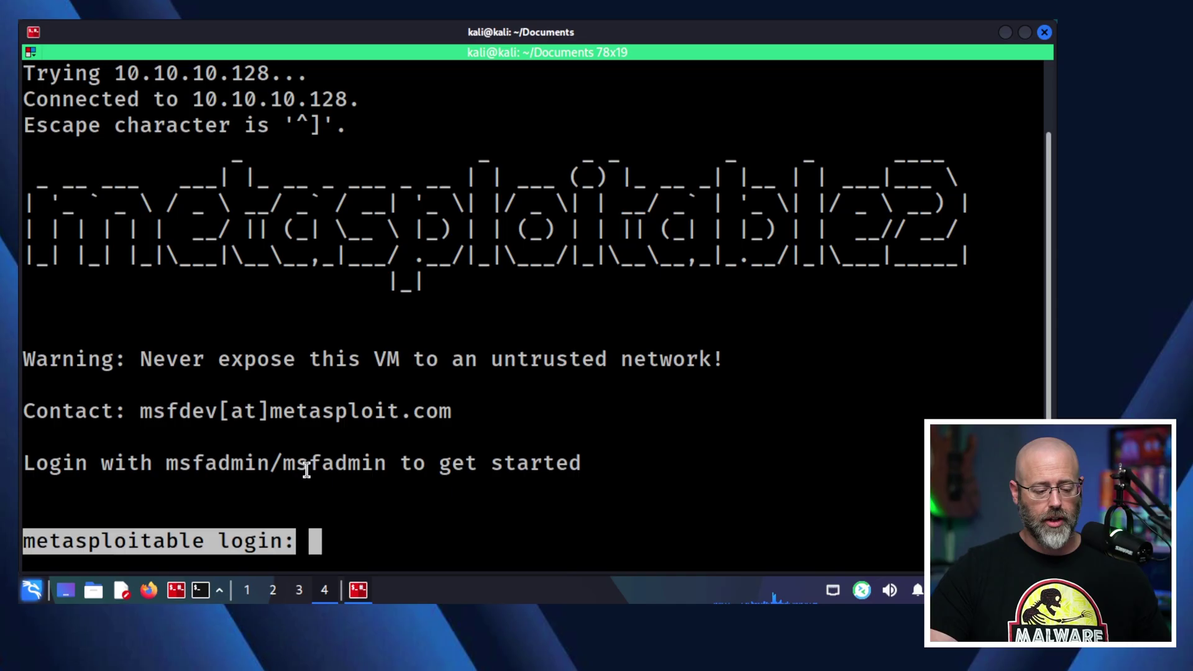
type("msd")
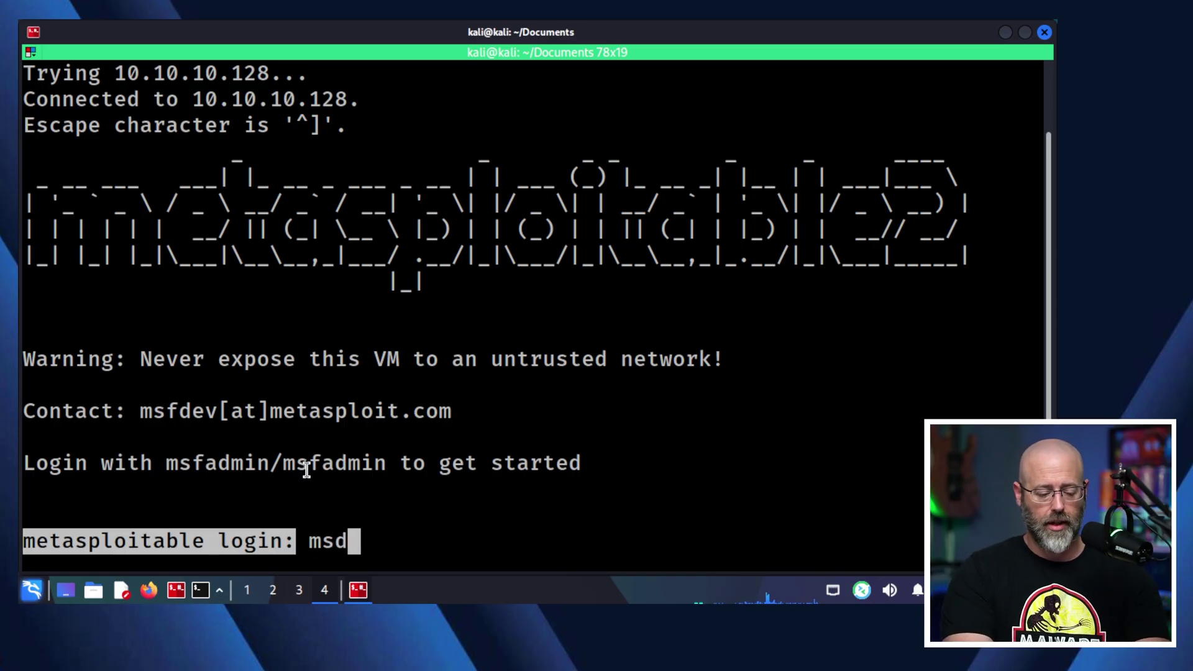
key("BackSpace")
type("fadmin")
key("Return")
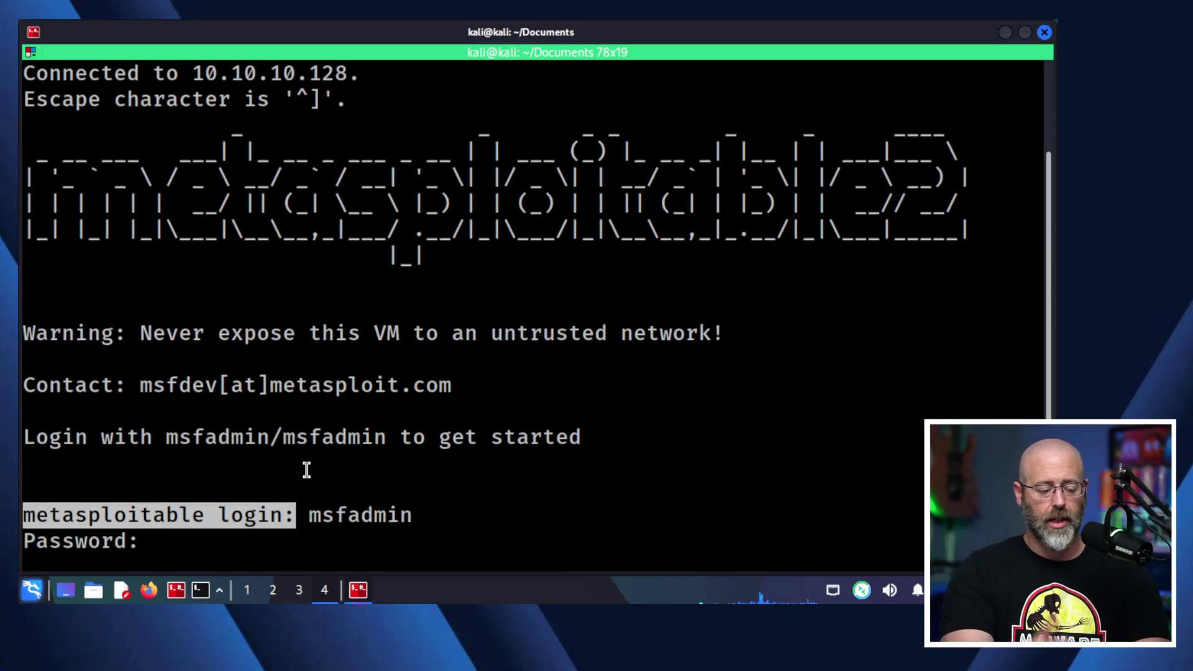
key("Return")
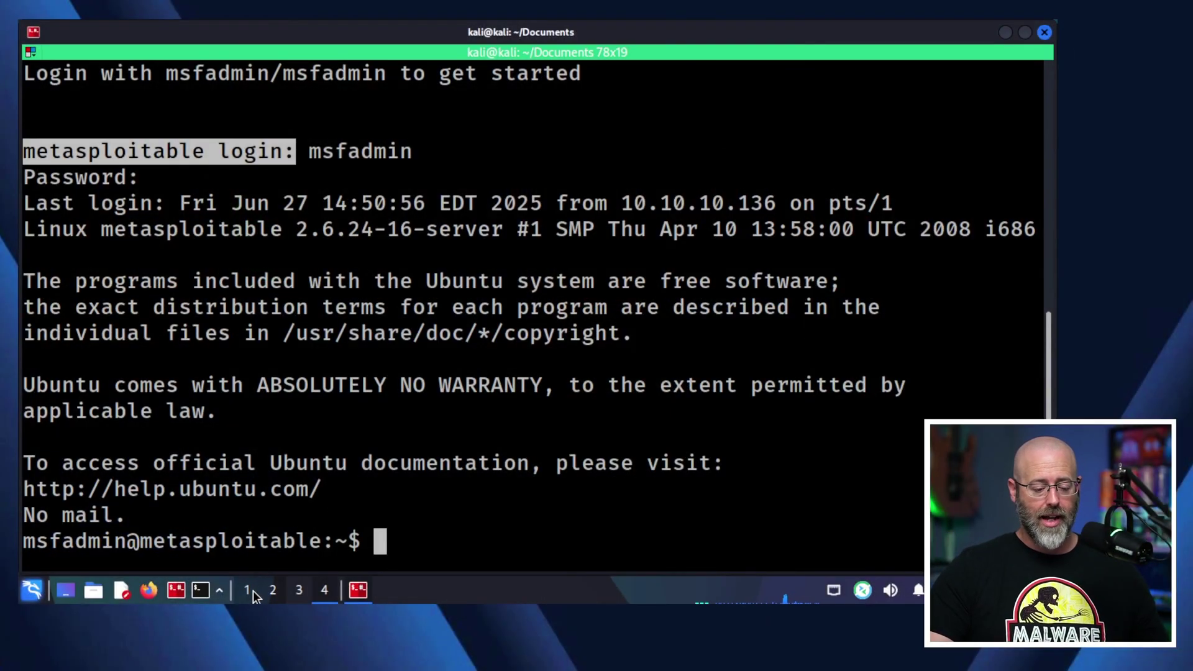
Highlight SSH's default port TCP 22, protocol type, secure channel and remote command execution
left_click(247, 590)
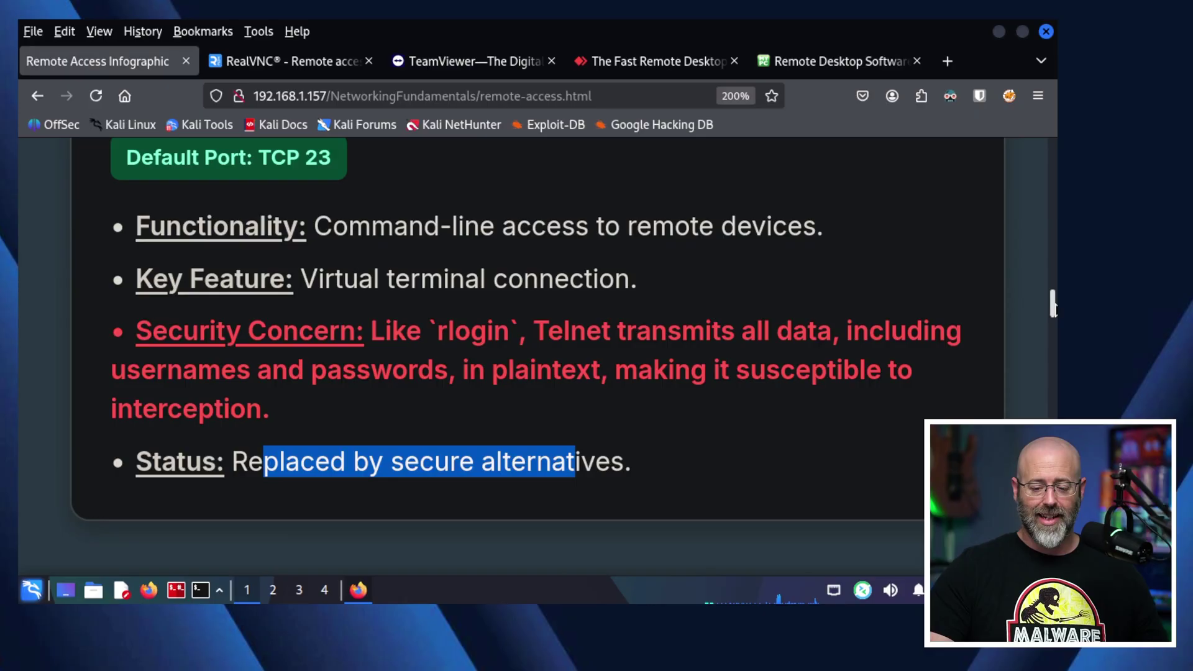
left_click_drag(1053, 310, 1055, 378)
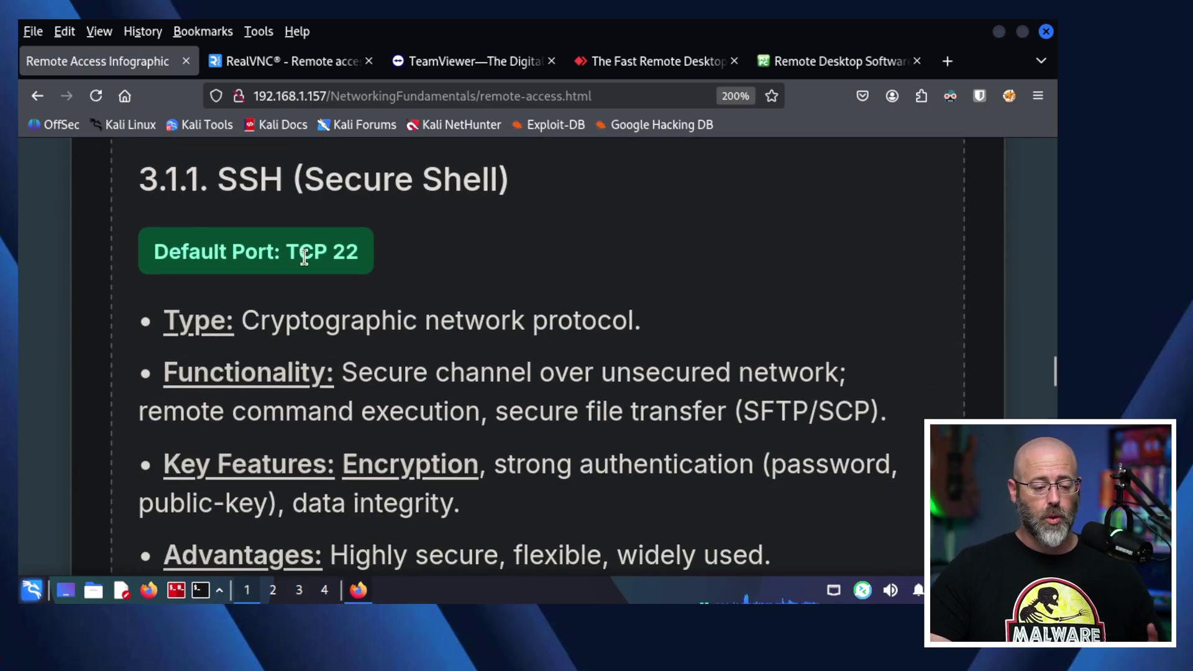
left_click_drag(285, 252, 393, 261)
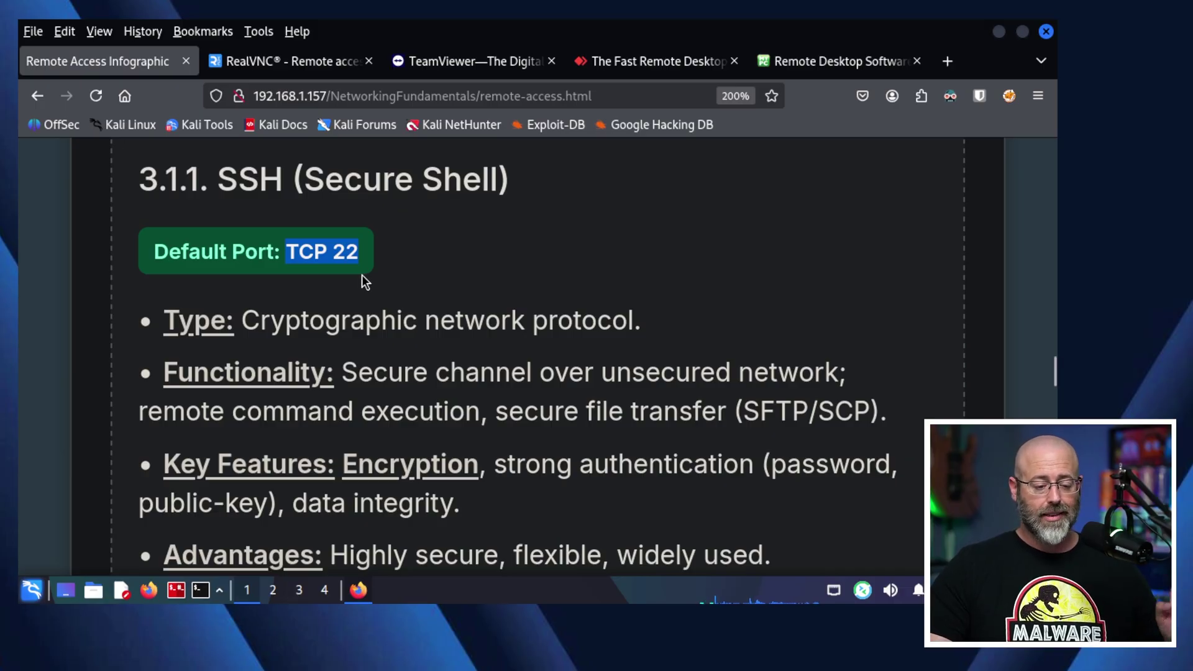
left_click_drag(271, 318, 598, 322)
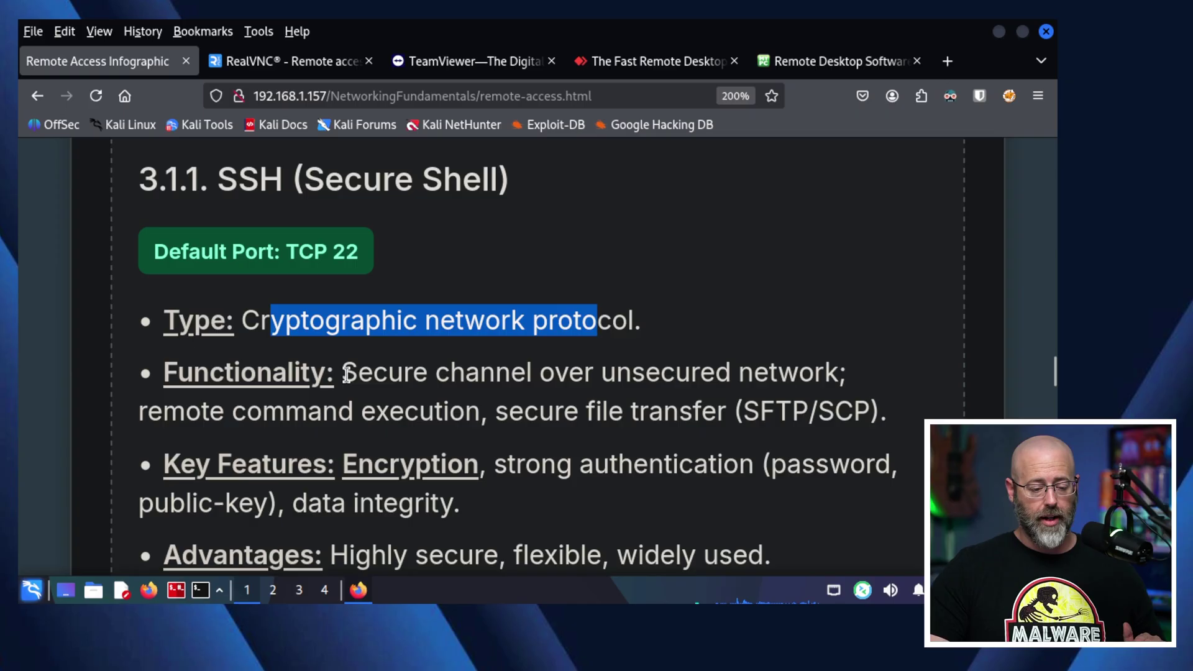
left_click_drag(386, 371, 798, 372)
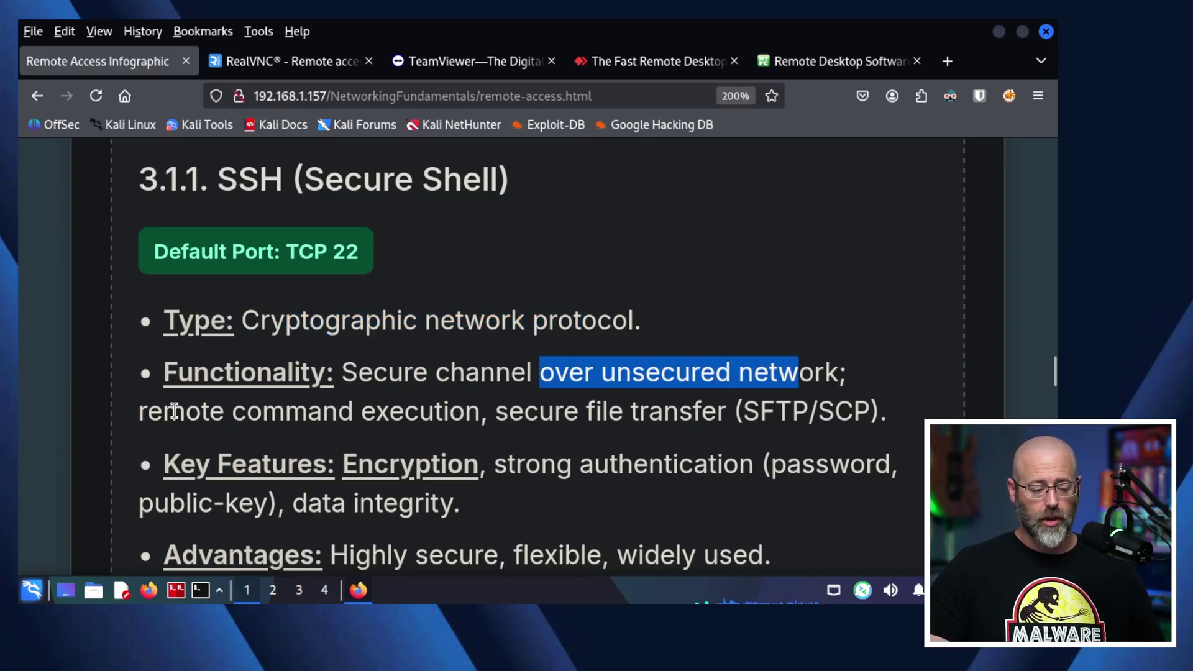
left_click_drag(184, 411, 665, 410)
Highlight SSH's SFTP/SCP transfer, strong authentication, public-key authentication and data integrity
scroll(752, 416, "down", 3)
left_click_drag(754, 228, 854, 230)
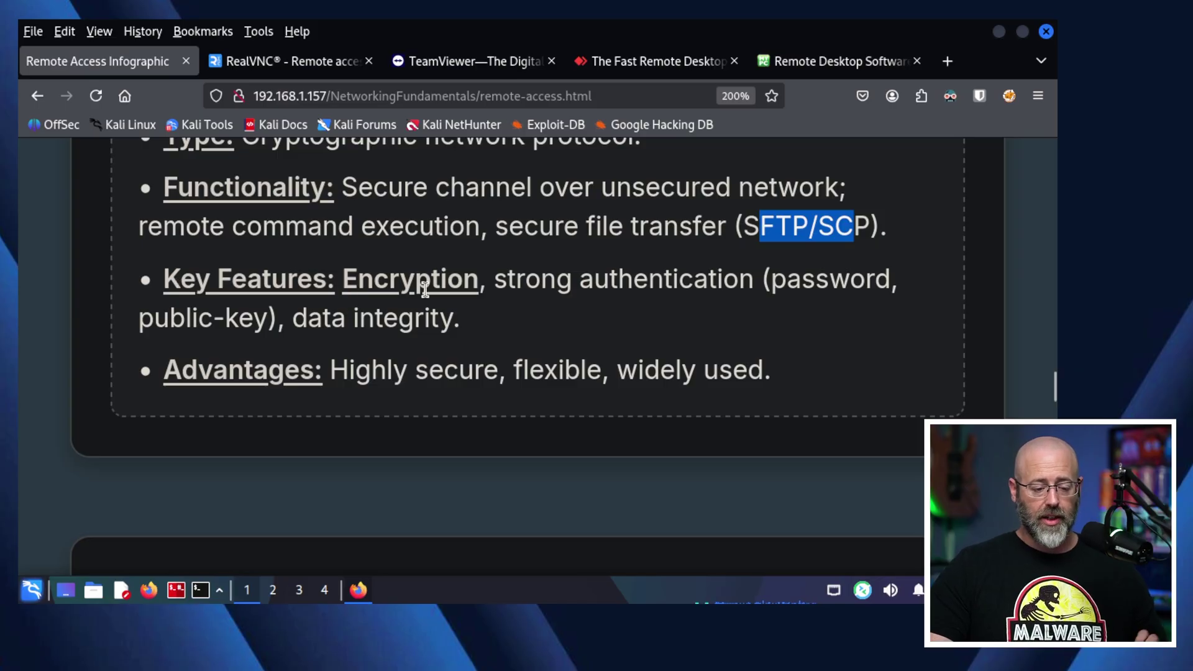
left_click_drag(525, 279, 736, 284)
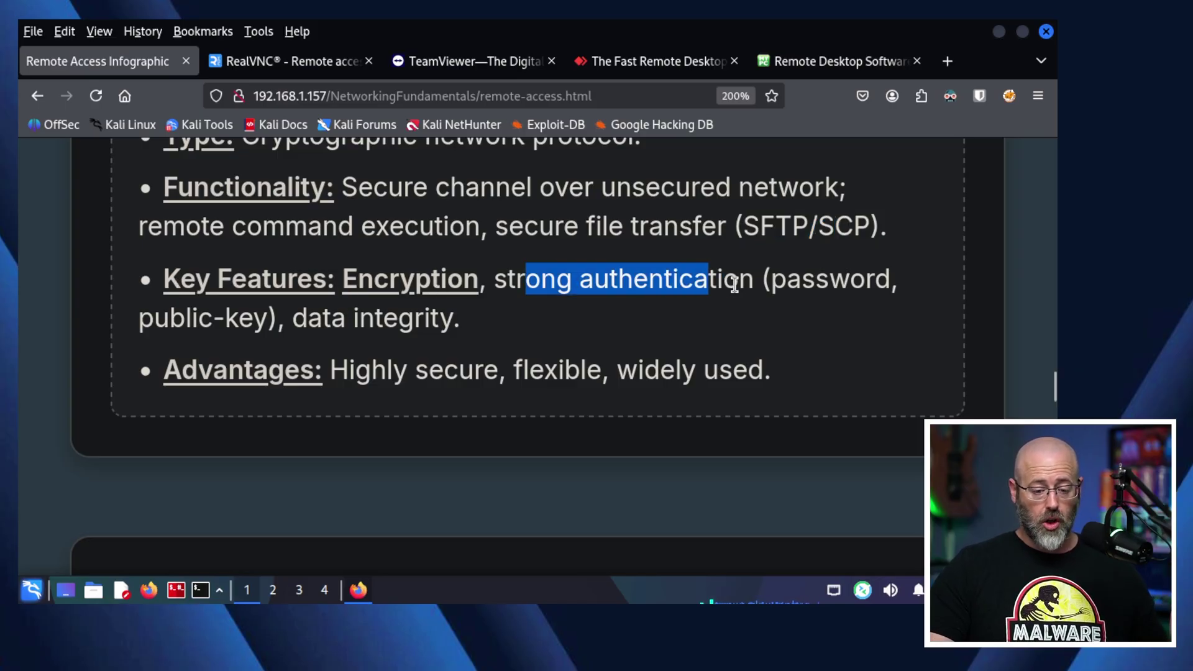
left_click_drag(161, 318, 259, 323)
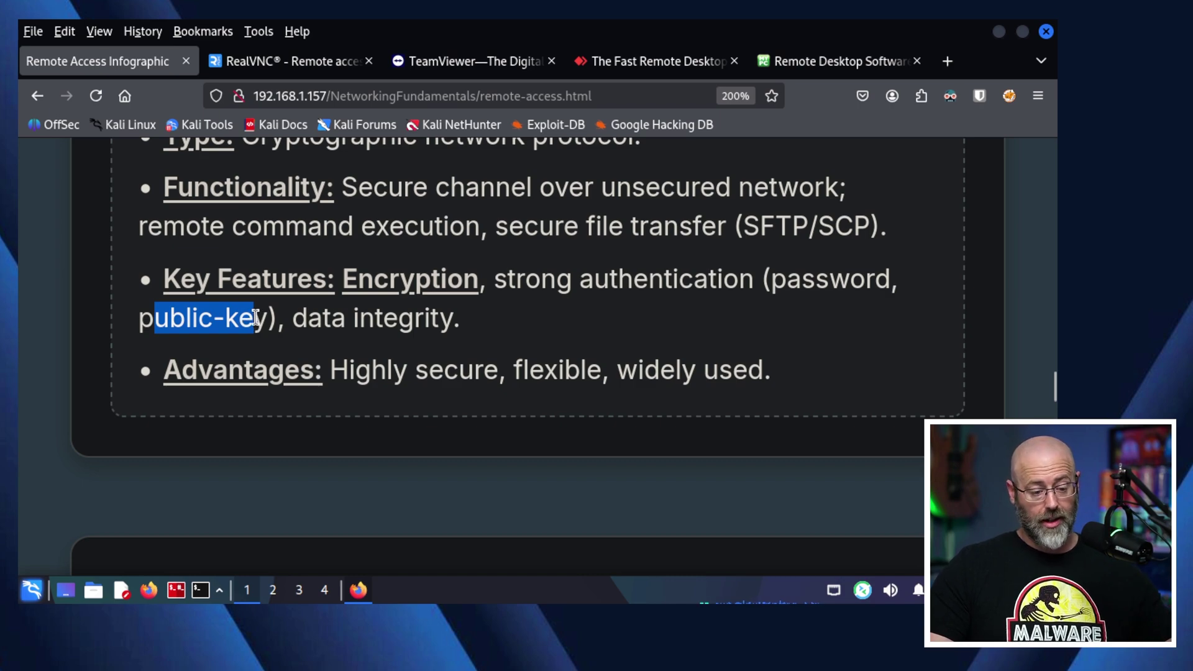
left_click_drag(292, 318, 425, 320)
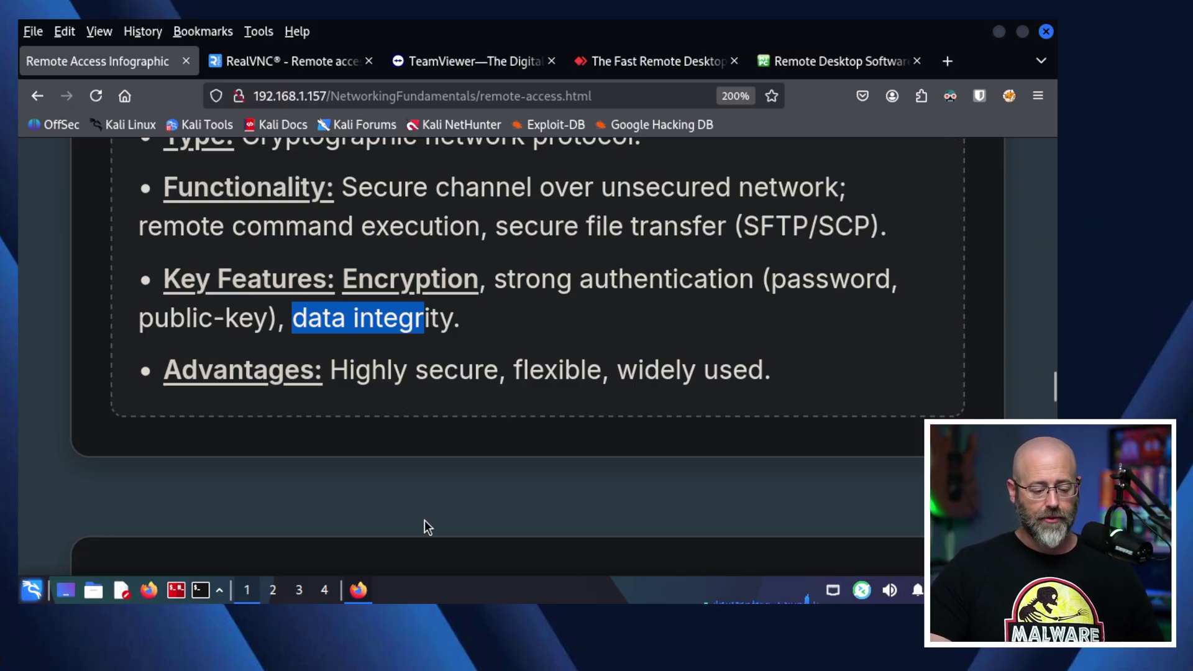
Exit the Metasploitable Telnet session
left_click(324, 589)
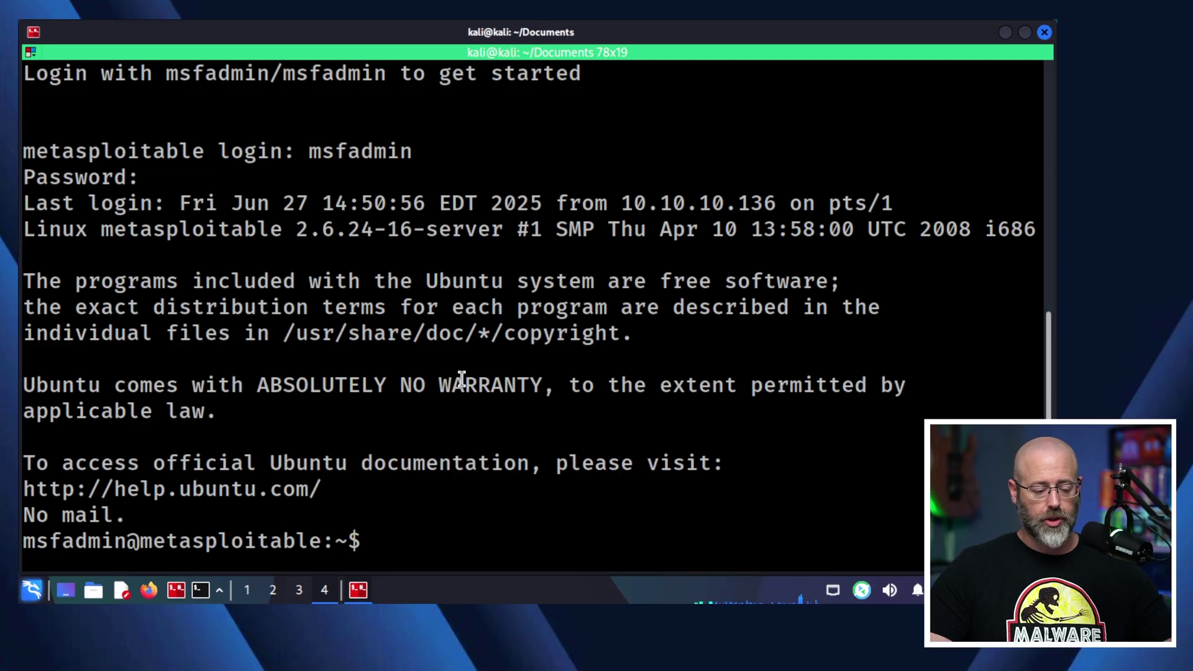
type("exit")
key("Return")
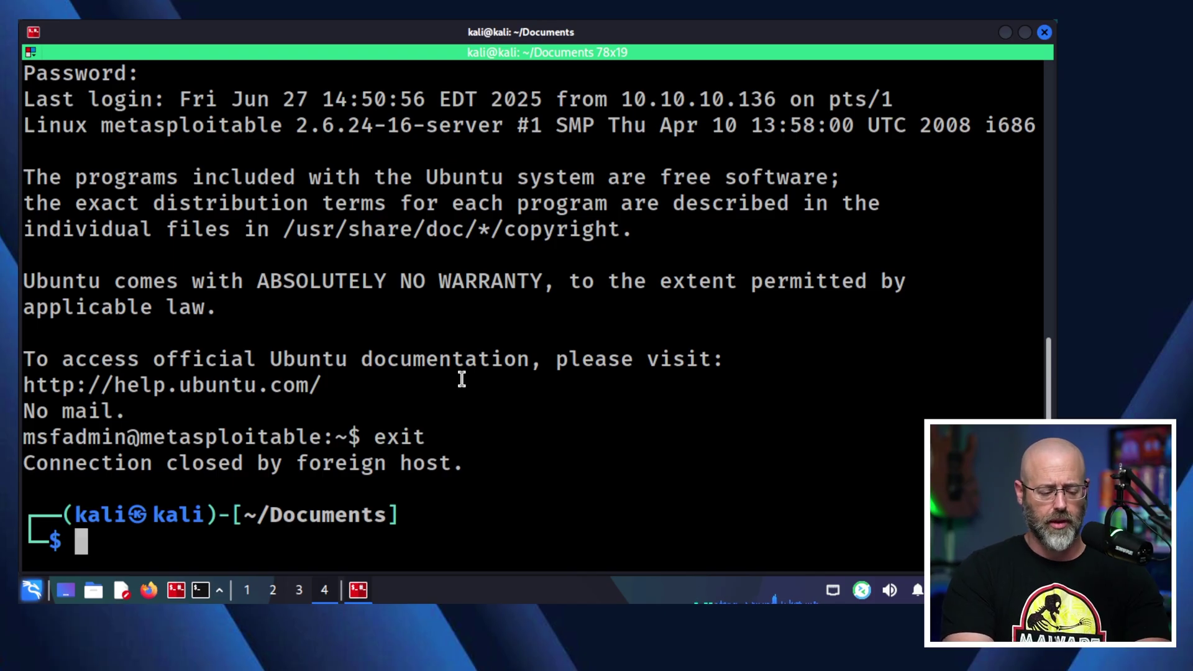
type("clear")
key("Return")
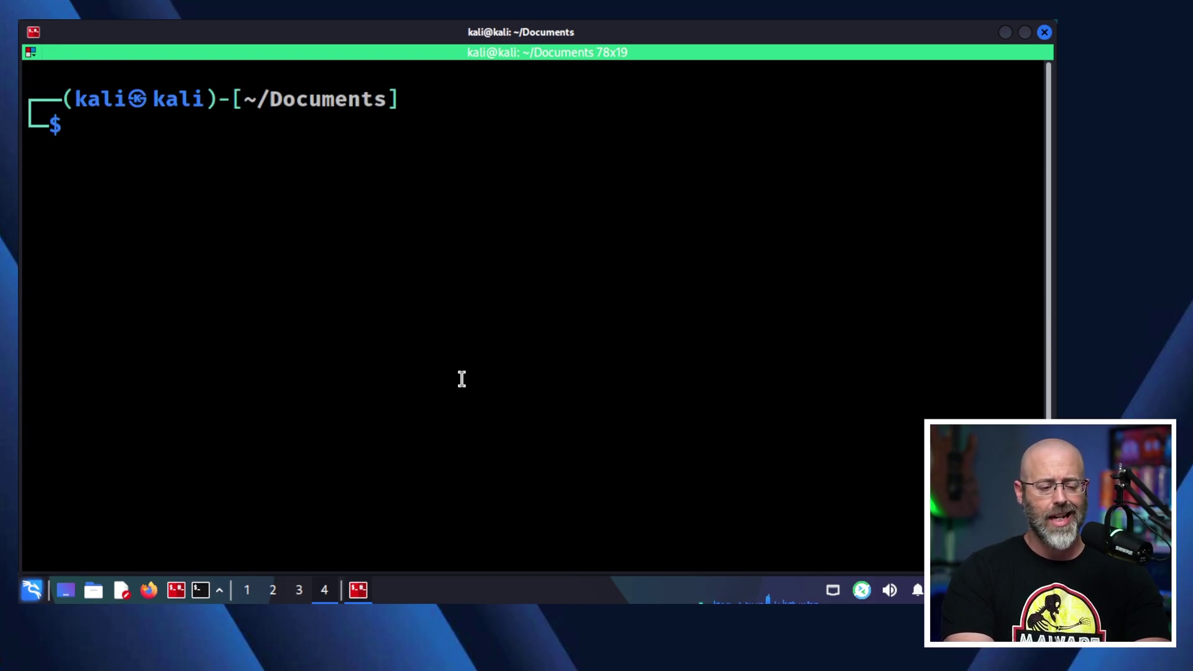
type("ssh ")
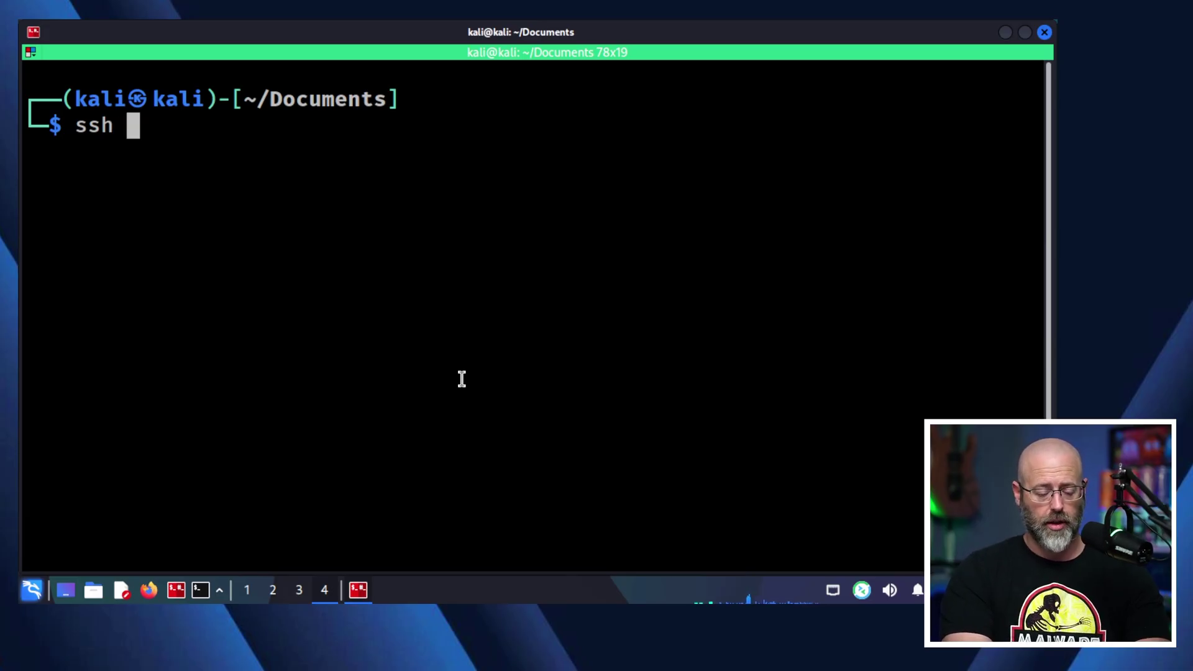
type("safeline")
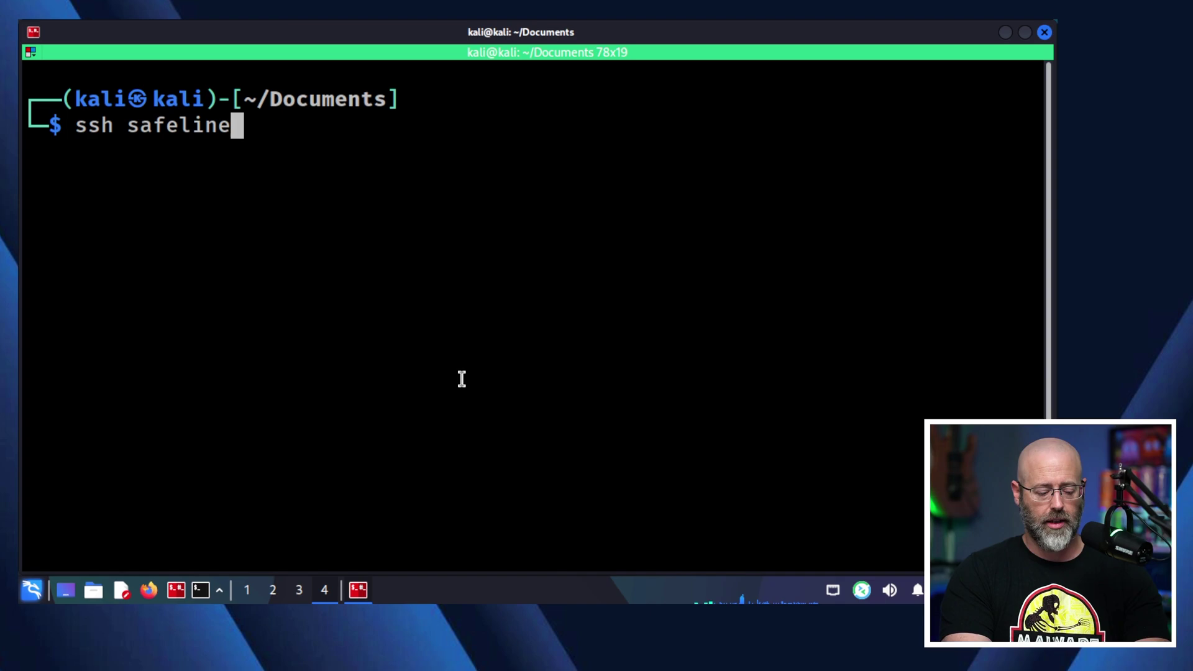
type("@10.10.10.1")
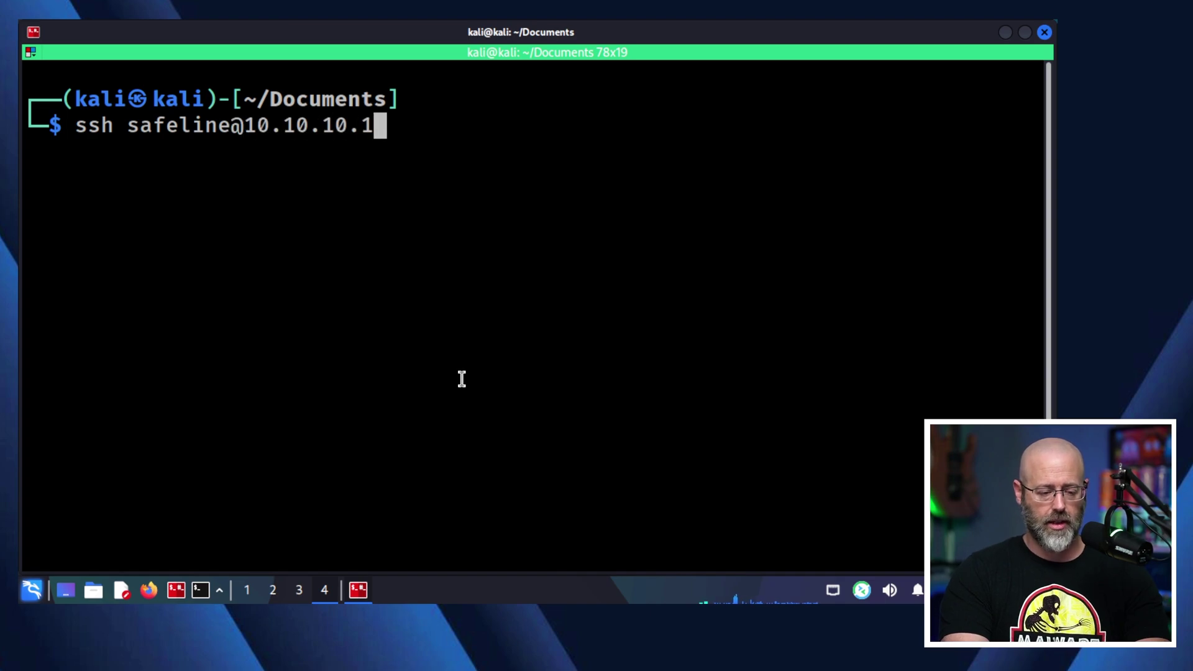
type("31")
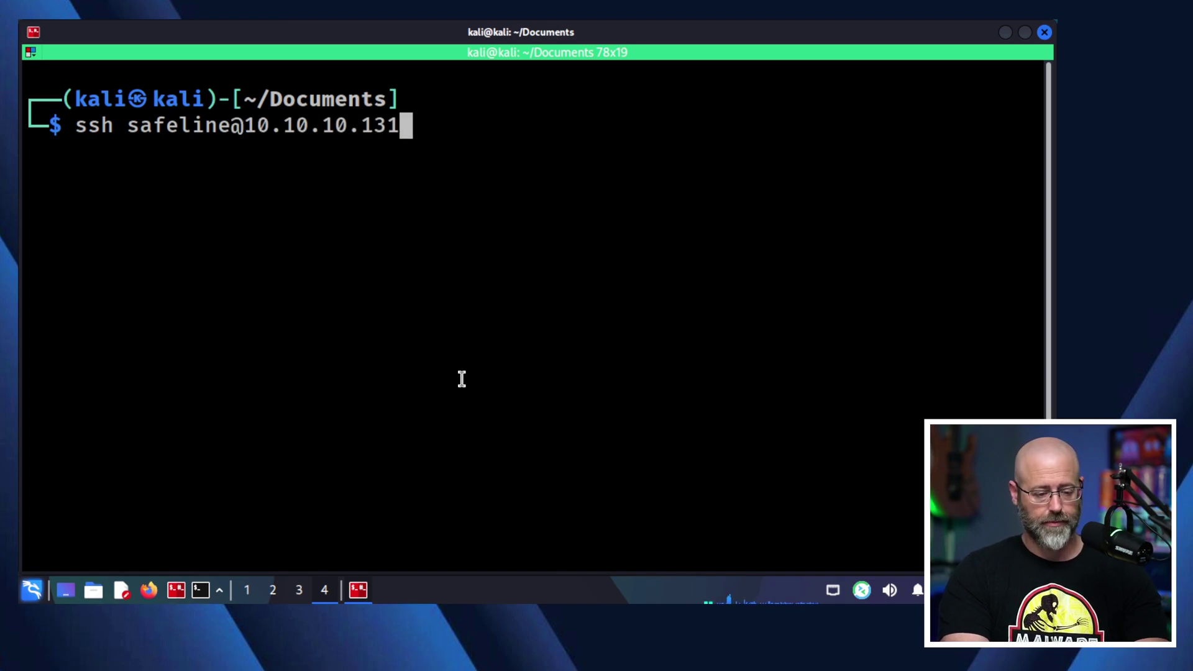
key("Return")
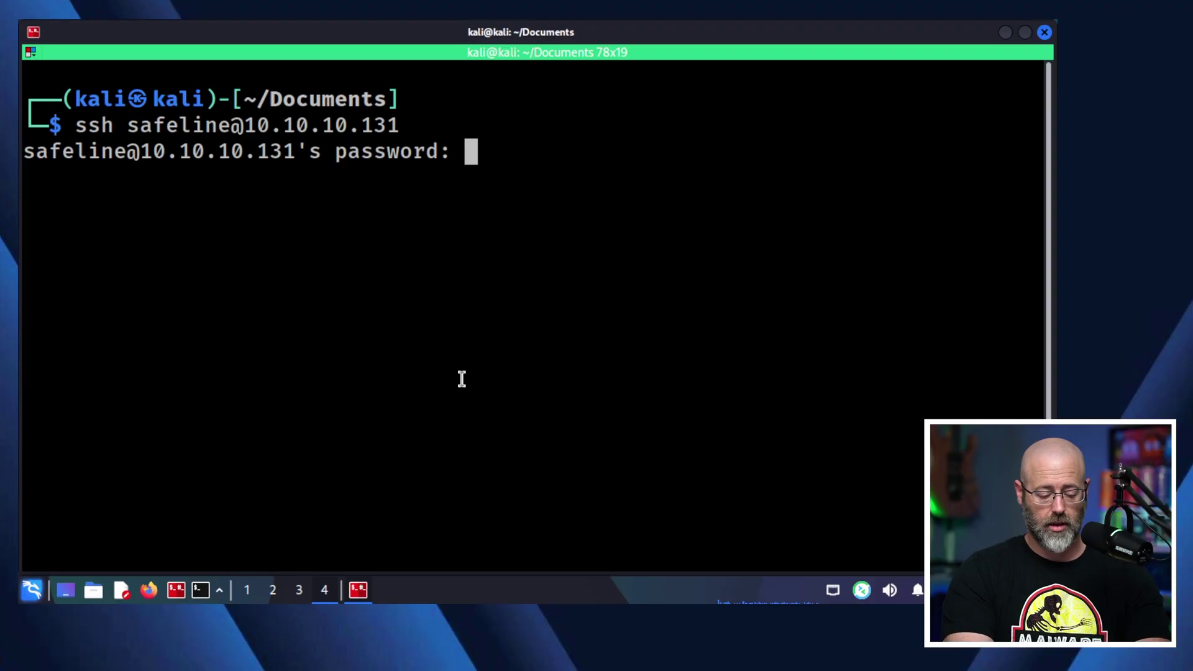
Log in with the password, list the home directory, and create an empty file1.txt
key("Return")
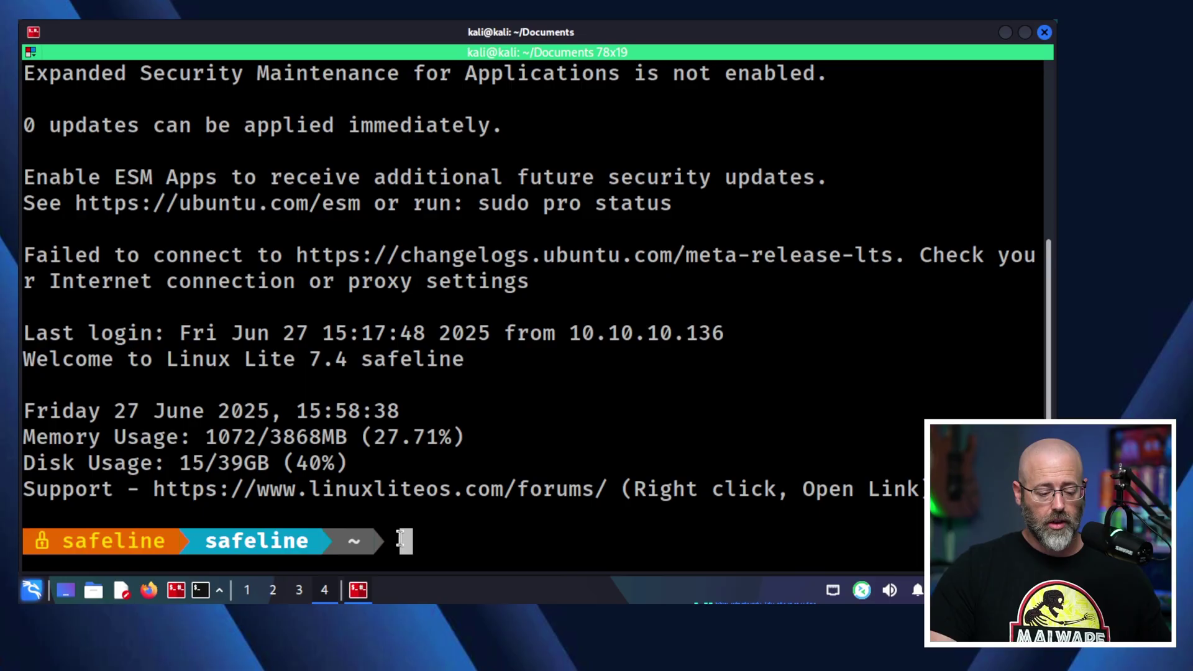
type("ls")
key("Return")
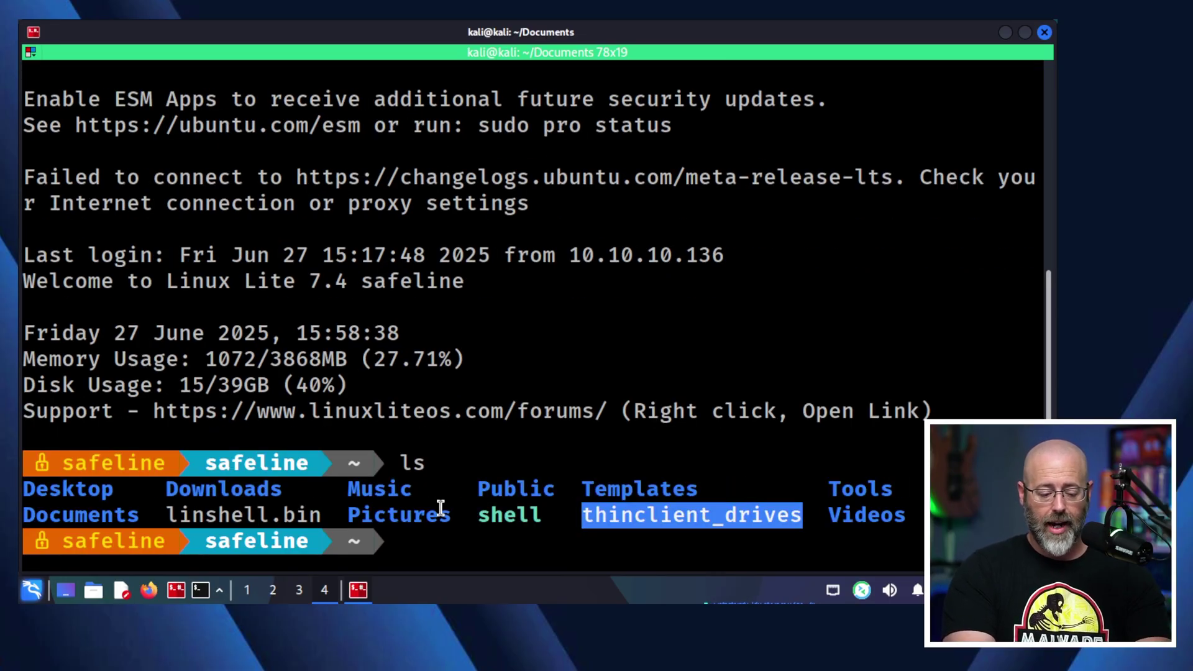
type("touc")
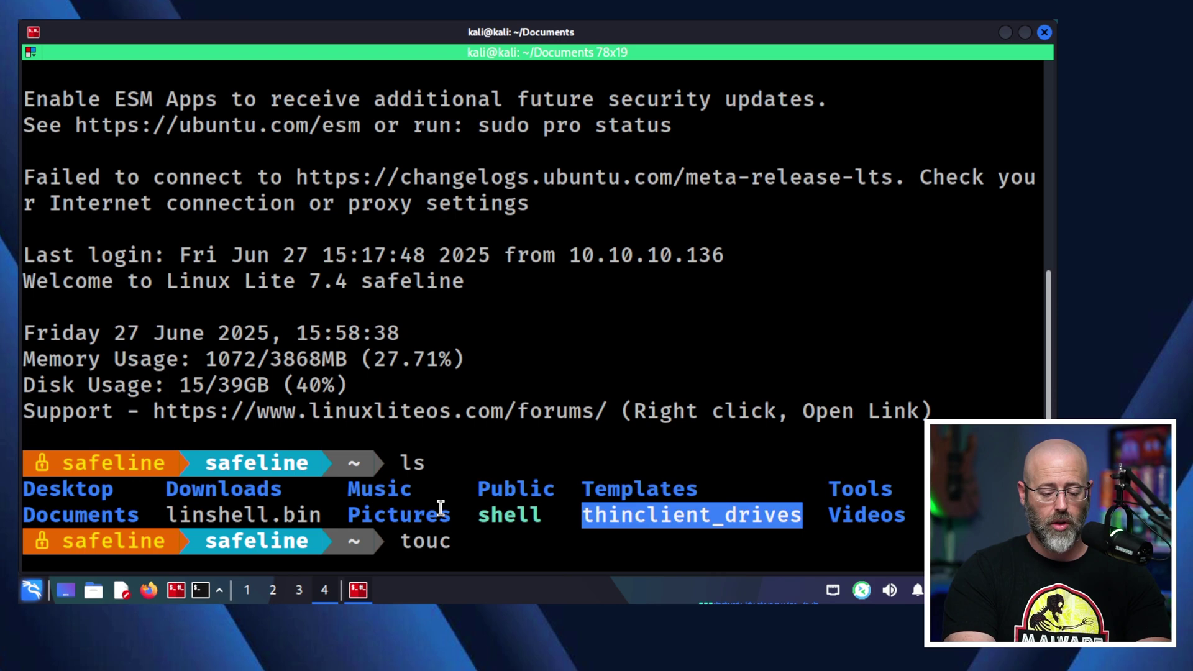
type("h file1.txt")
key("Return")
Write "stuff" into file1.txt, display it with cat, then exit the SSH session
type("ech o")
key("BackSpace")
key("BackSpace")
type("o this is")
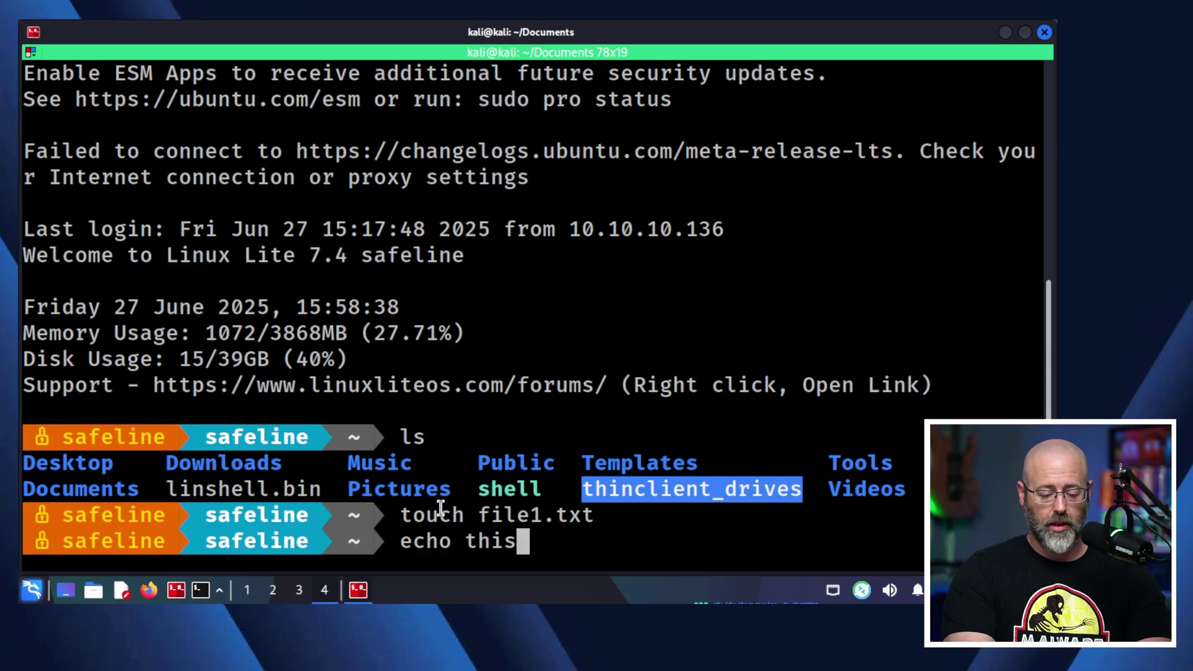
key("BackSpace")
key("BackSpace")
key("BackSpace")
key("BackSpace")
key("BackSpace")
key("BackSpace")
key("BackSpace")
key("BackSpace")
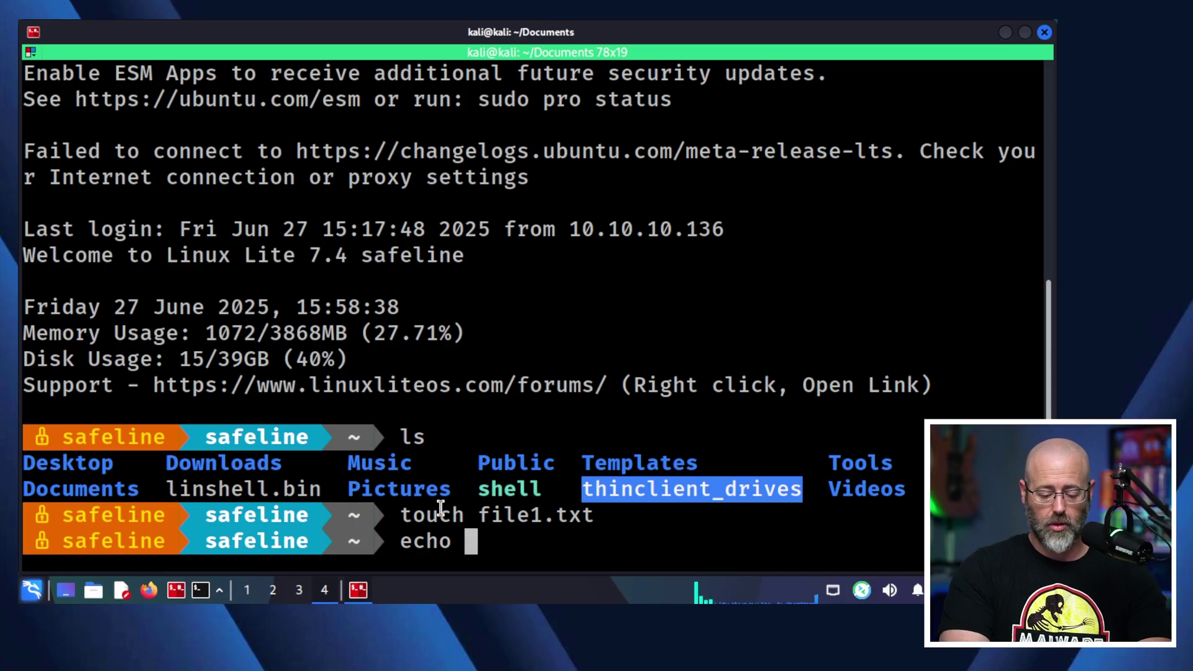
type("\"stuff\" > file1")
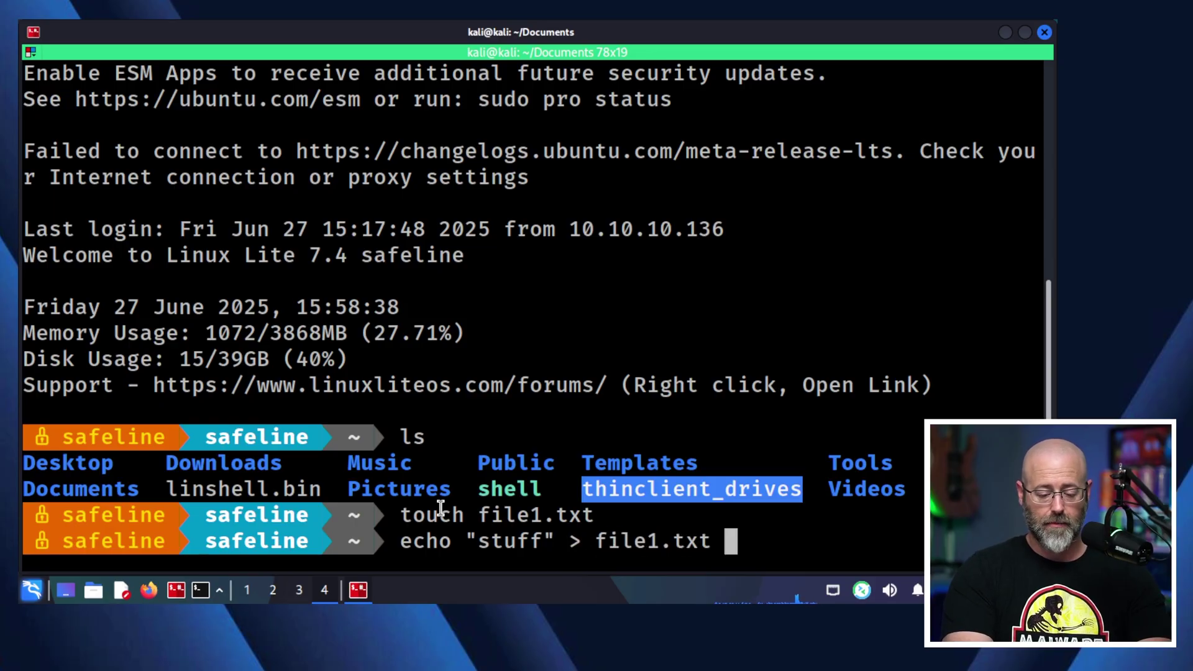
type(".txt")
key("Return")
type("cat st")
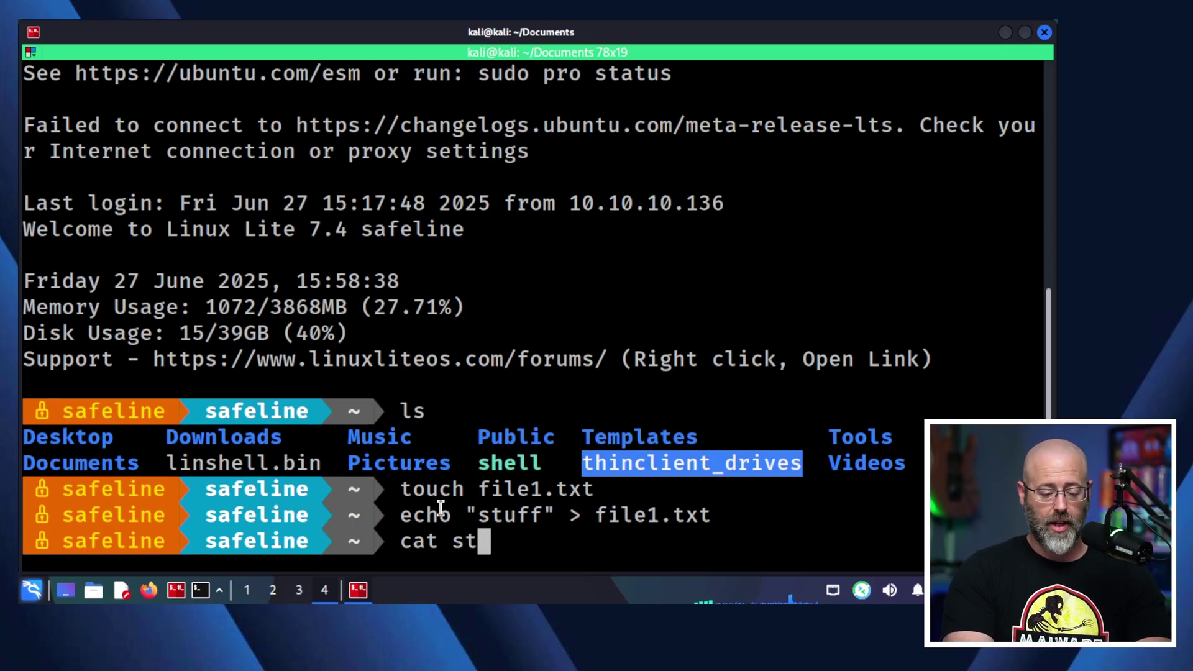
type("uff")
key("Return")
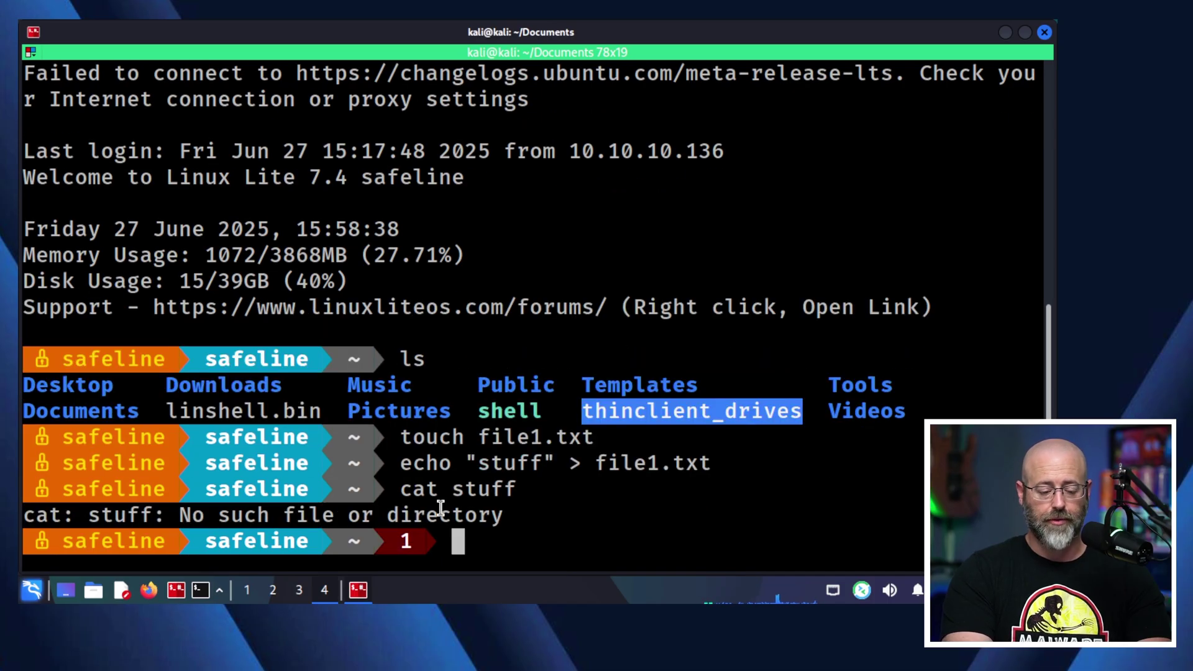
type("cat file1.txt")
key("Return")
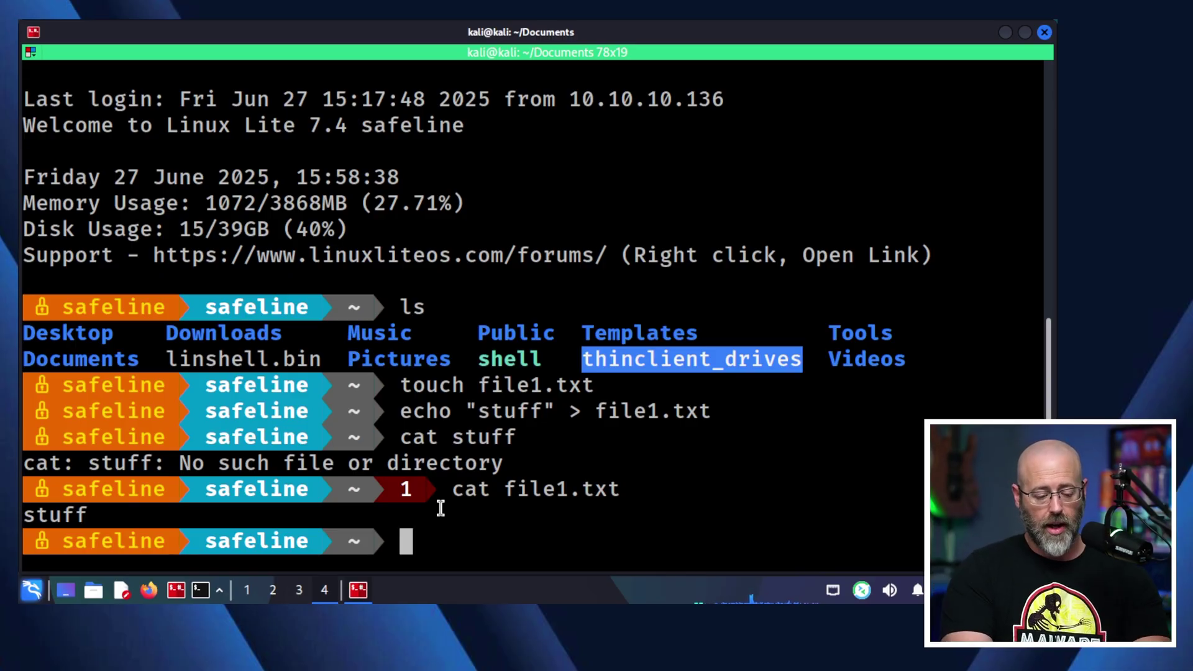
type("exit")
key("Return")
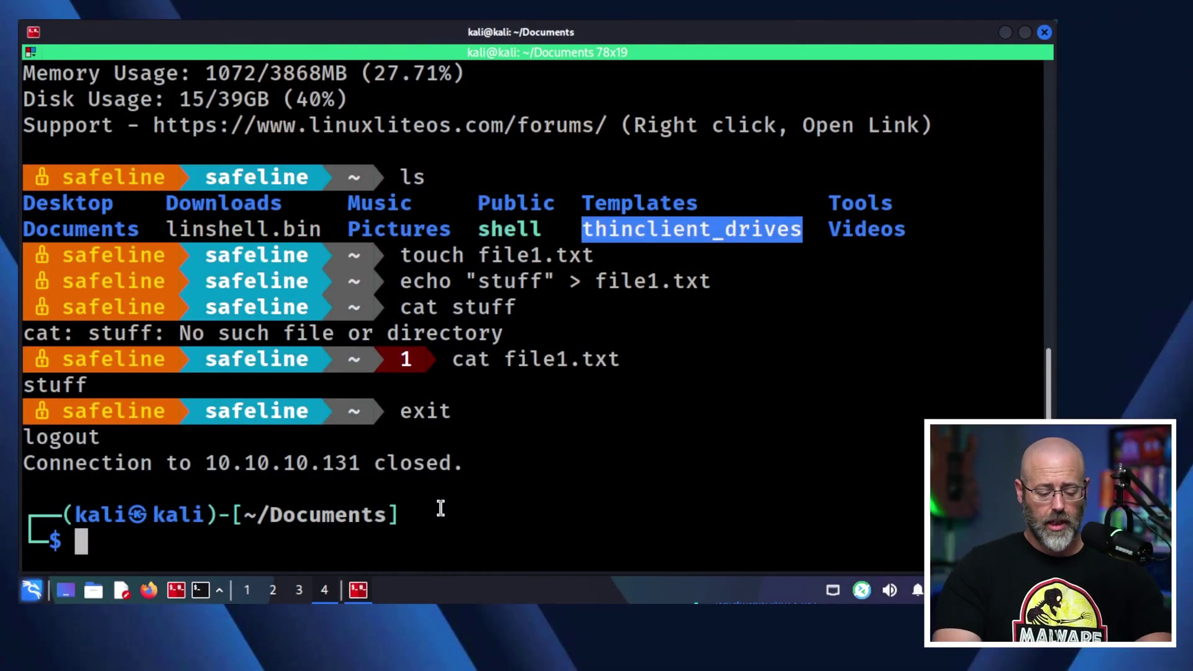
Clear the screen and list Documents, locating the safeline_ssh_key file
type("clear")
key("Return")
type("ls")
key("Return")
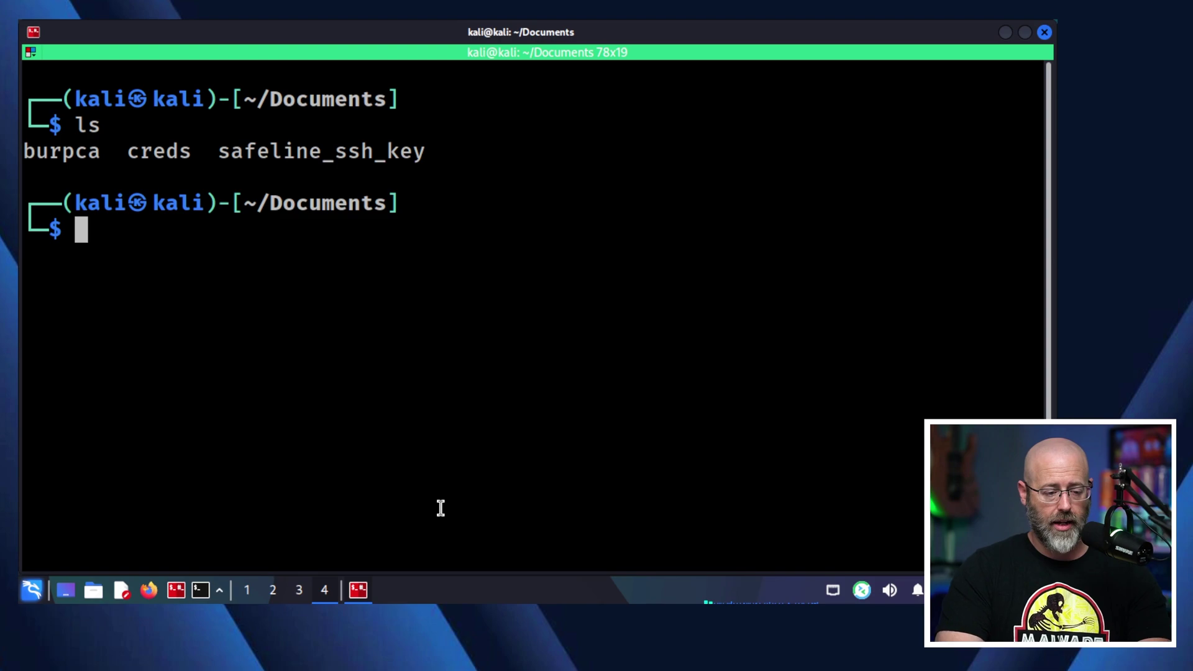
double_click(219, 151)
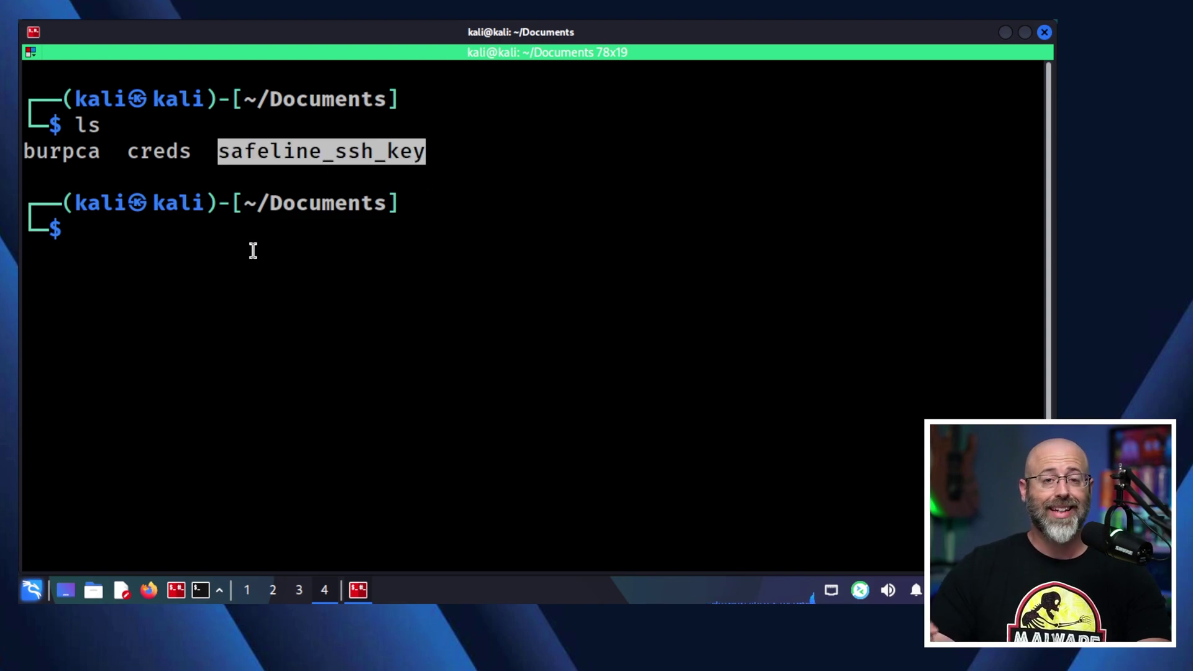
left_click(168, 235)
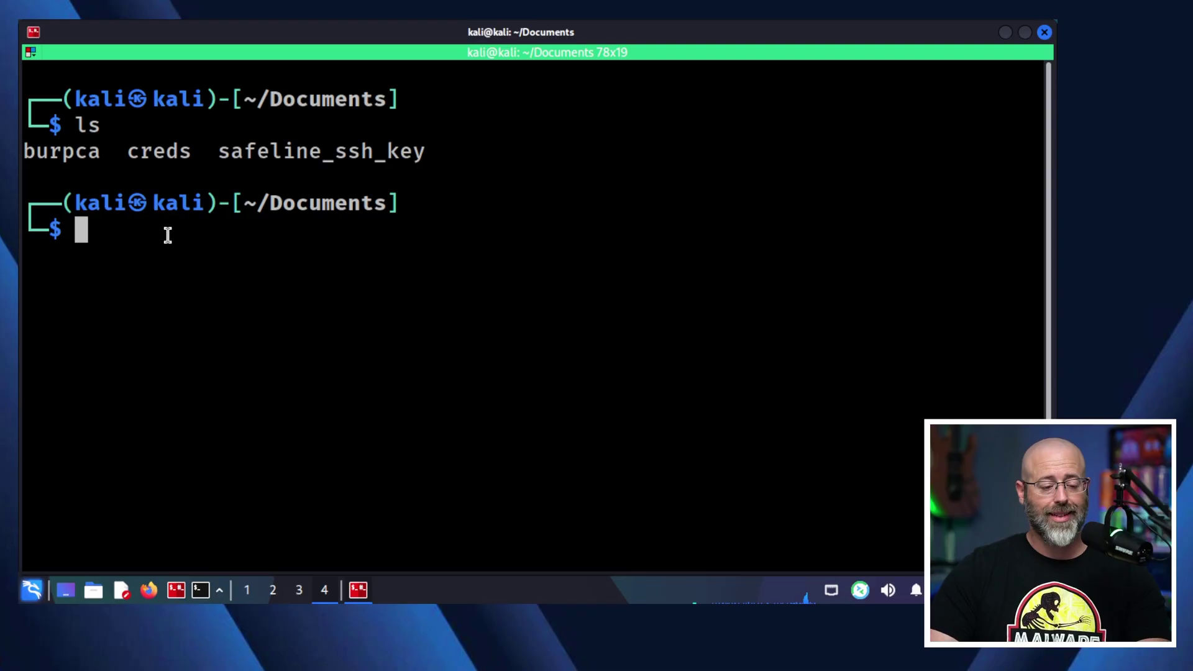
type("ssh -i s")
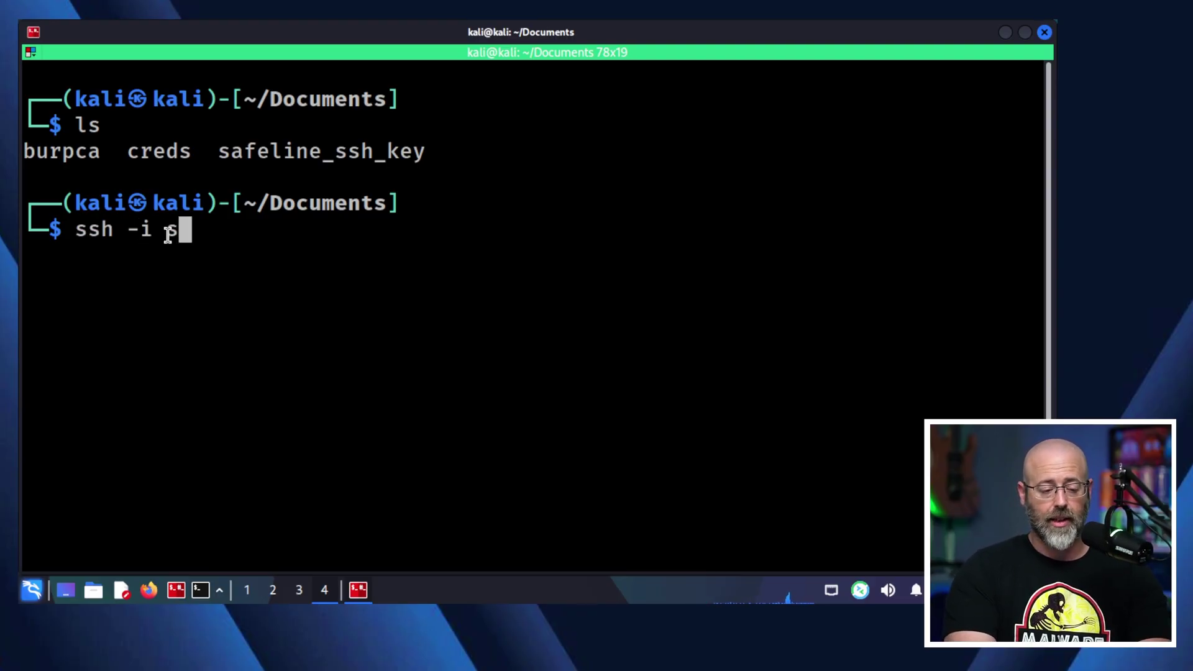
key("Tab")
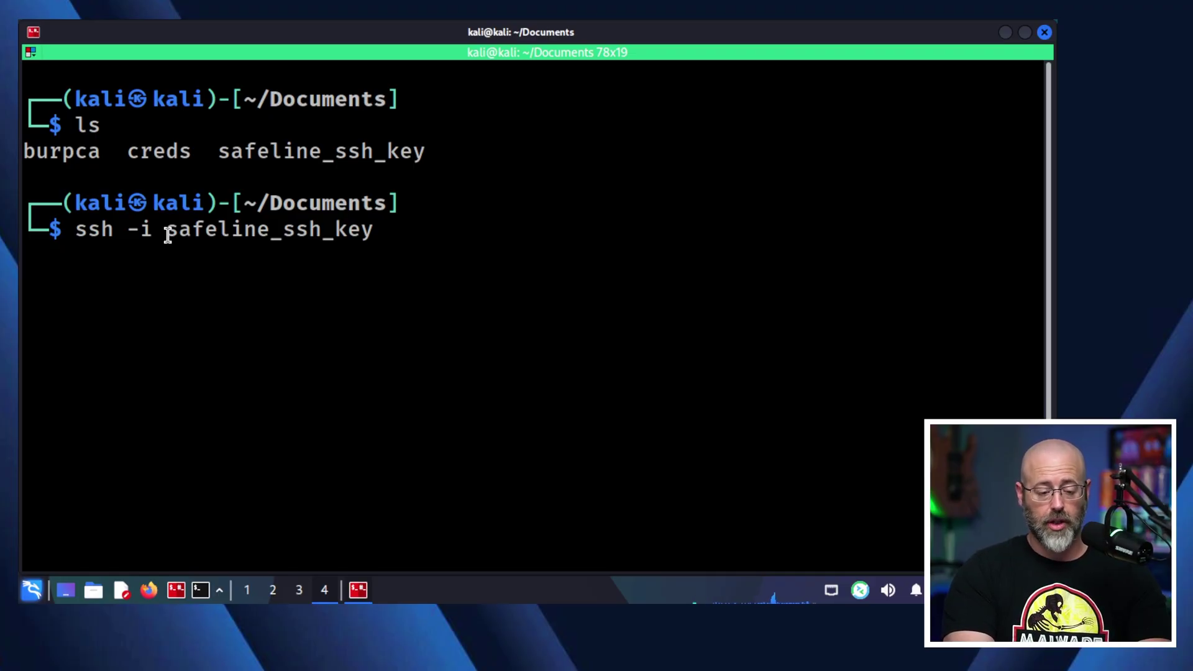
type("safeline")
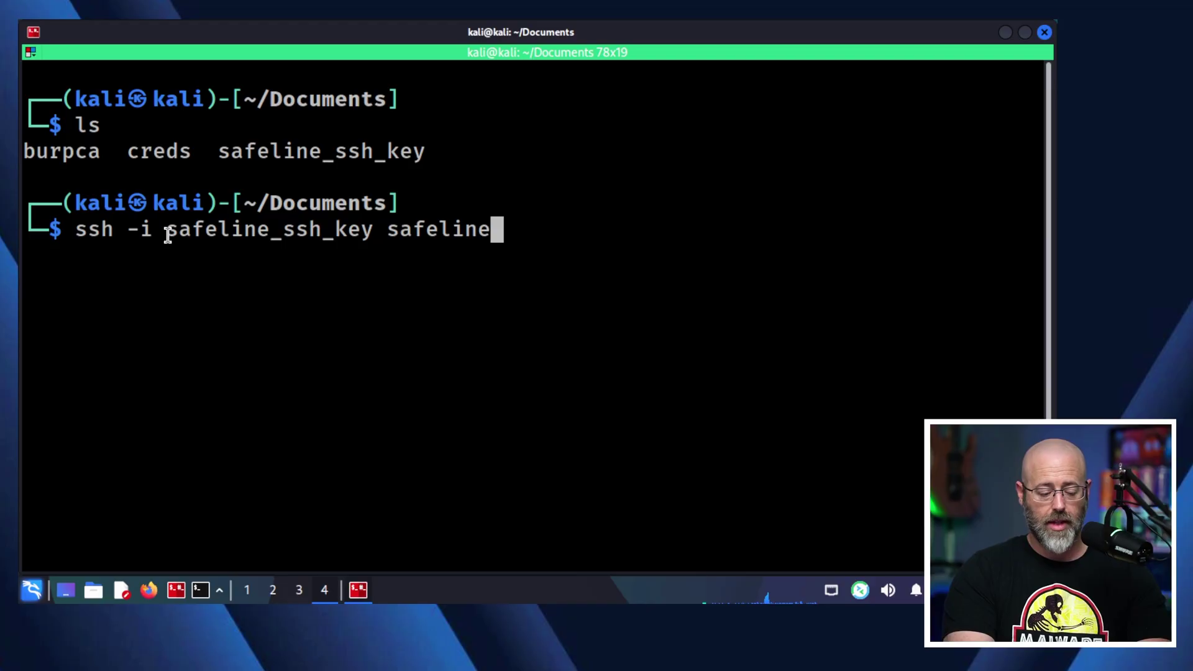
type("@10.10.10.1")
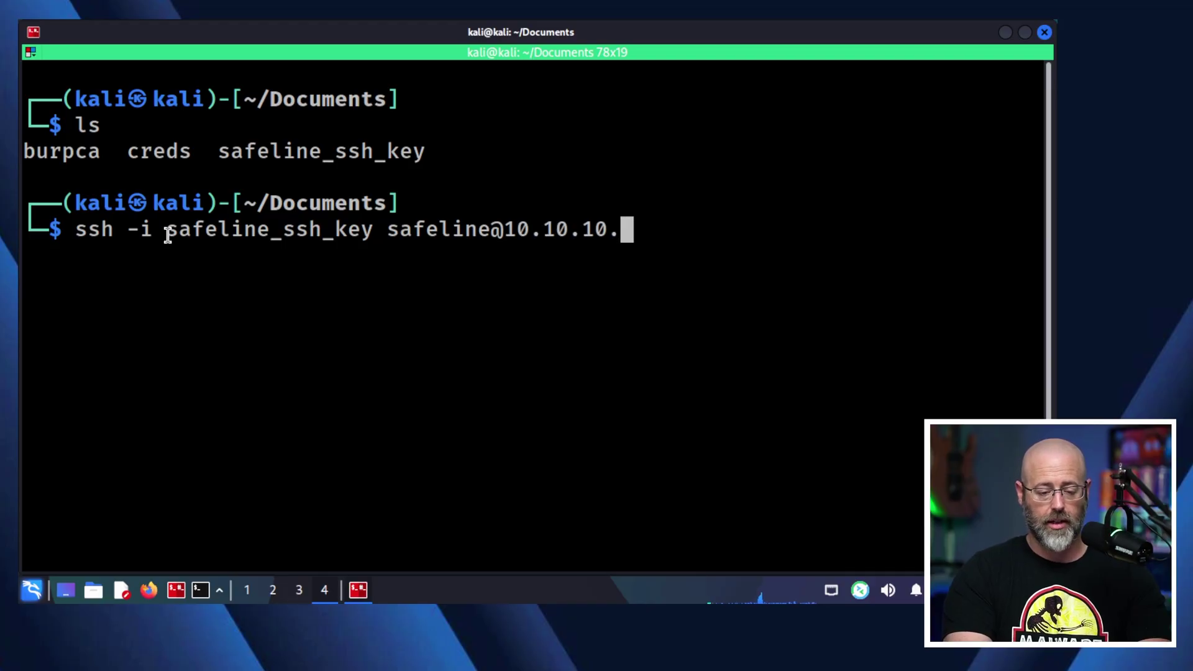
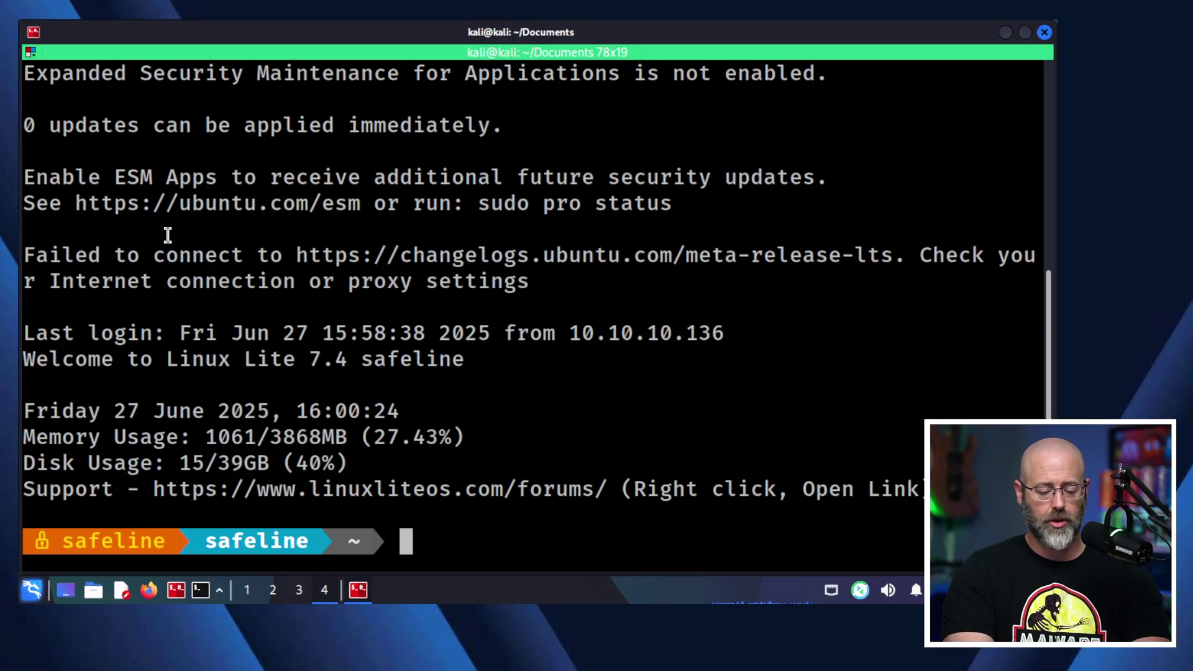
Exit the SSH session to the safeline host, then clear the local Kali terminal screen
type("exit")
key("Return")
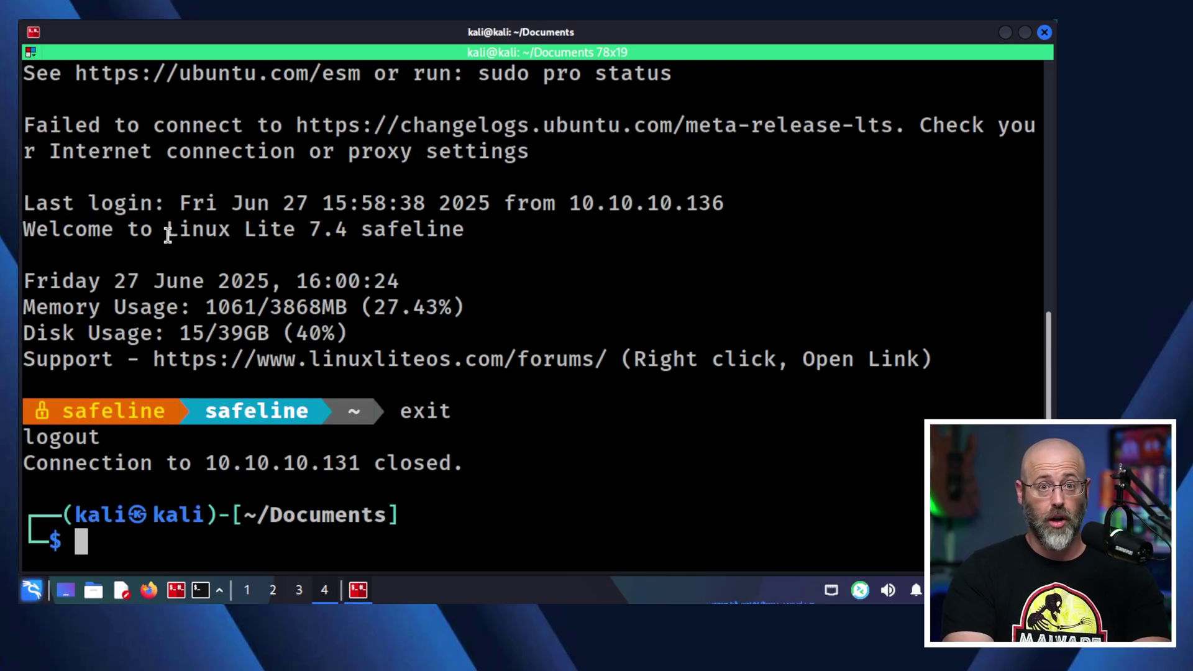
type("clear")
key("Return")
type("scp ")
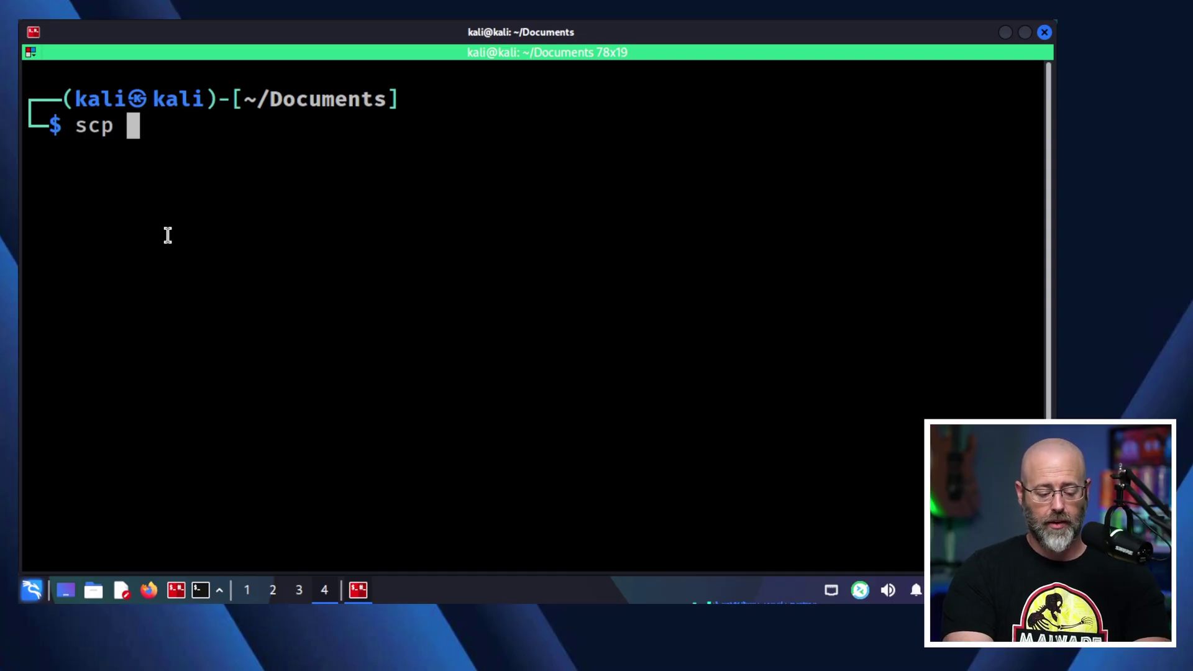
type("d")
key("BackSpace")
type("safelin")
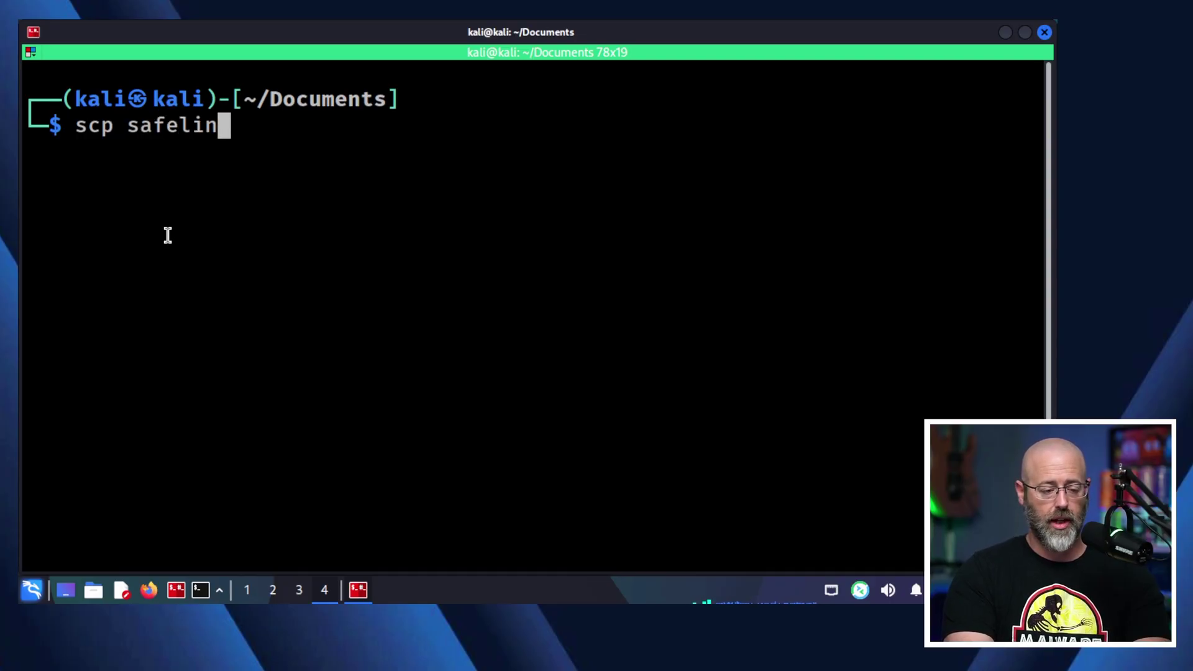
type("e@")
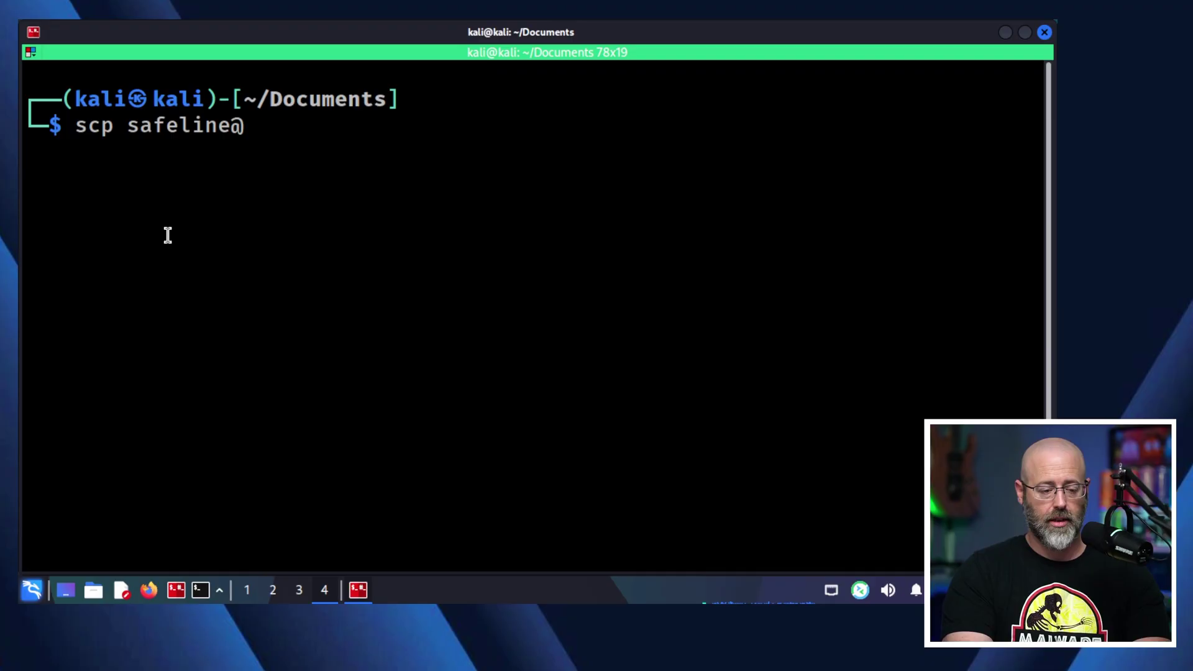
key("BackSpace")
key("BackSpace")
key("BackSpace")
key("BackSpace")
key("BackSpace")
key("BackSpace")
key("BackSpace")
key("BackSpace")
key("BackSpace")
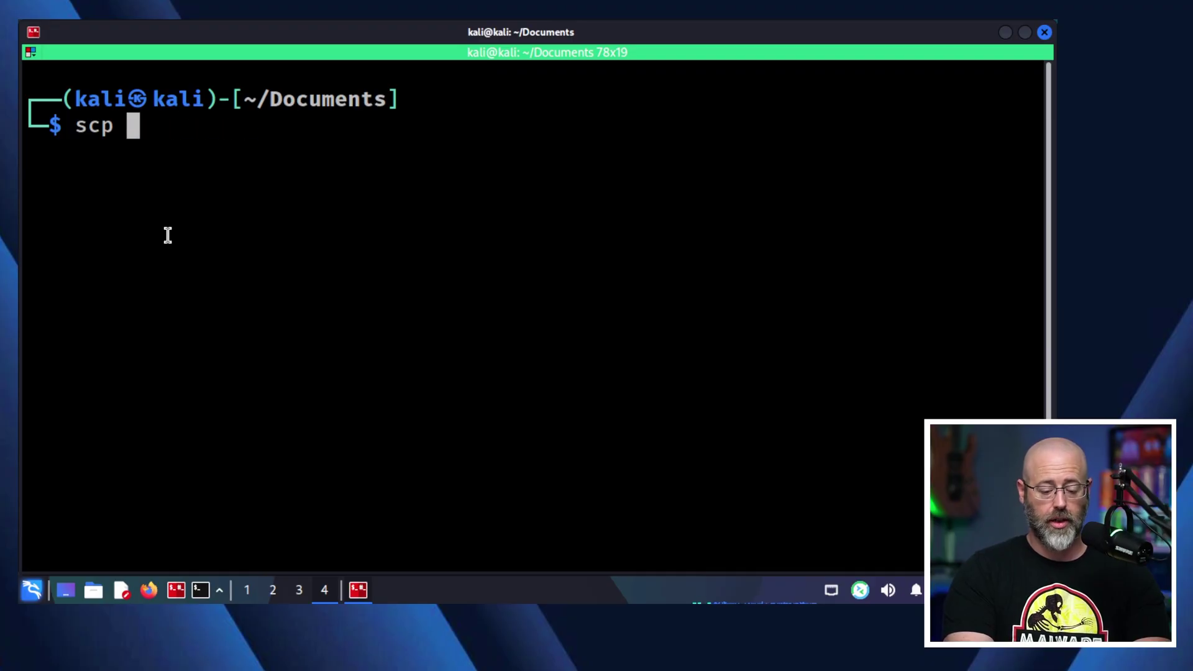
type("-i s")
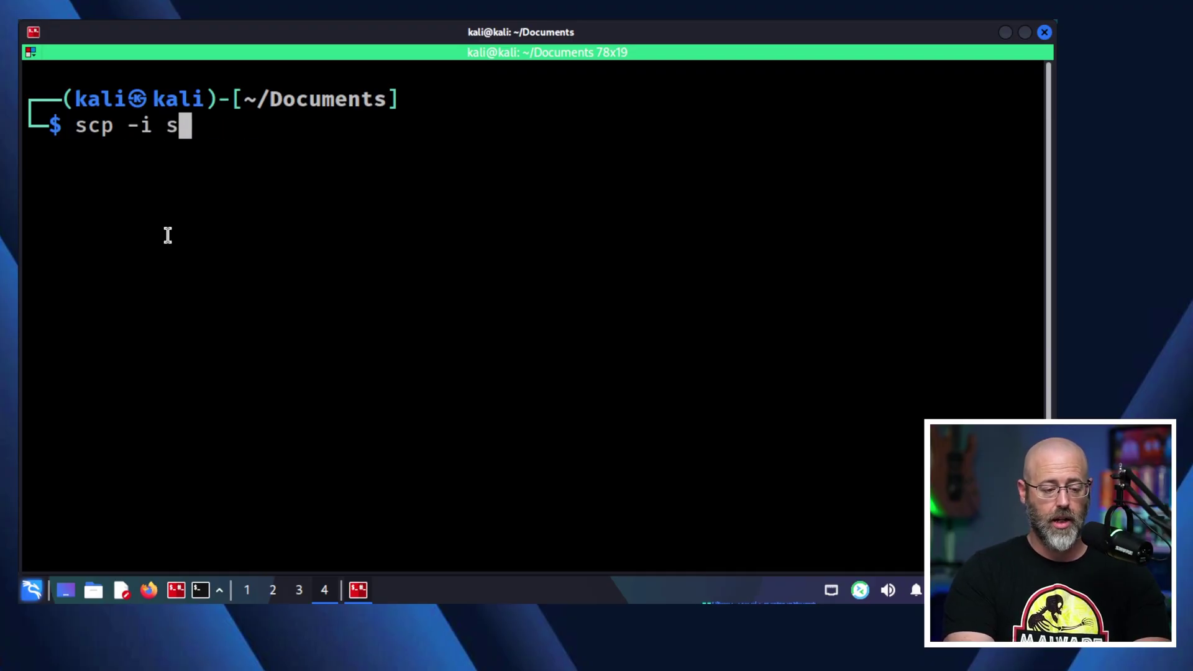
type("af")
key("Tab")
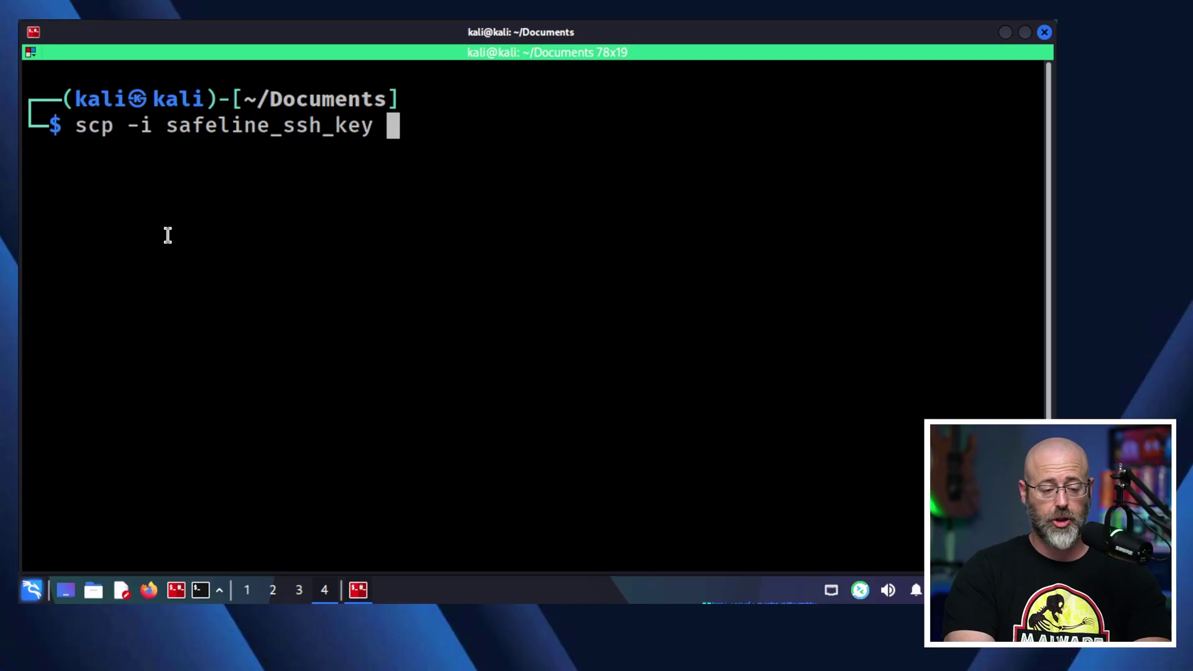
type("safe")
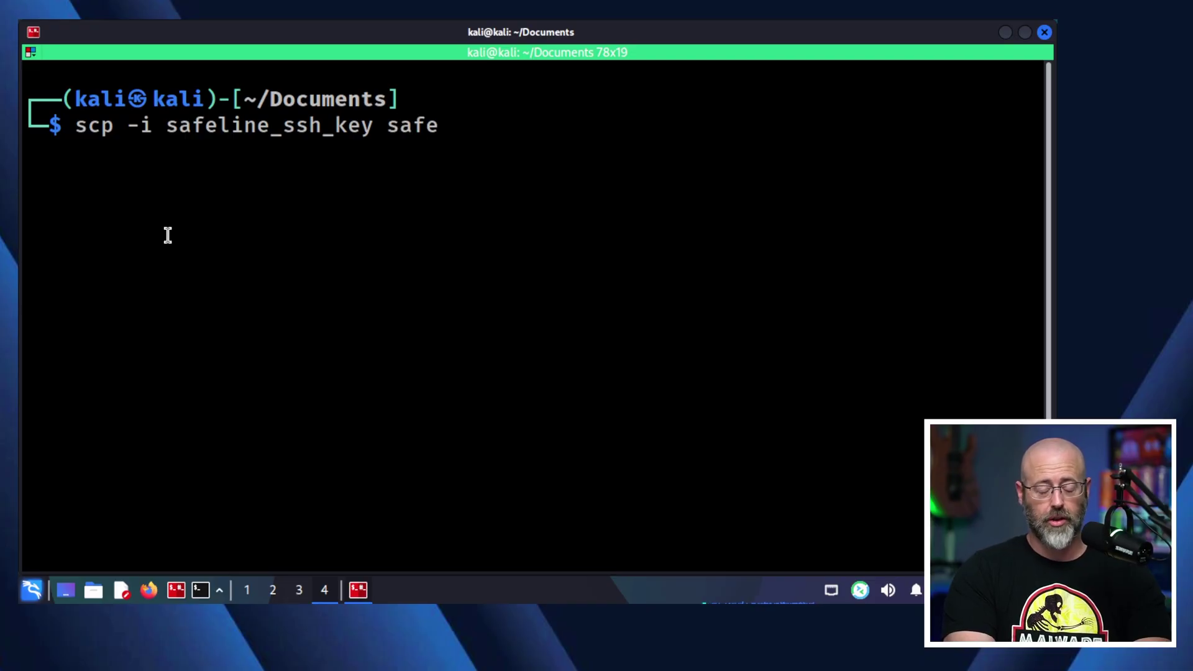
type("line")
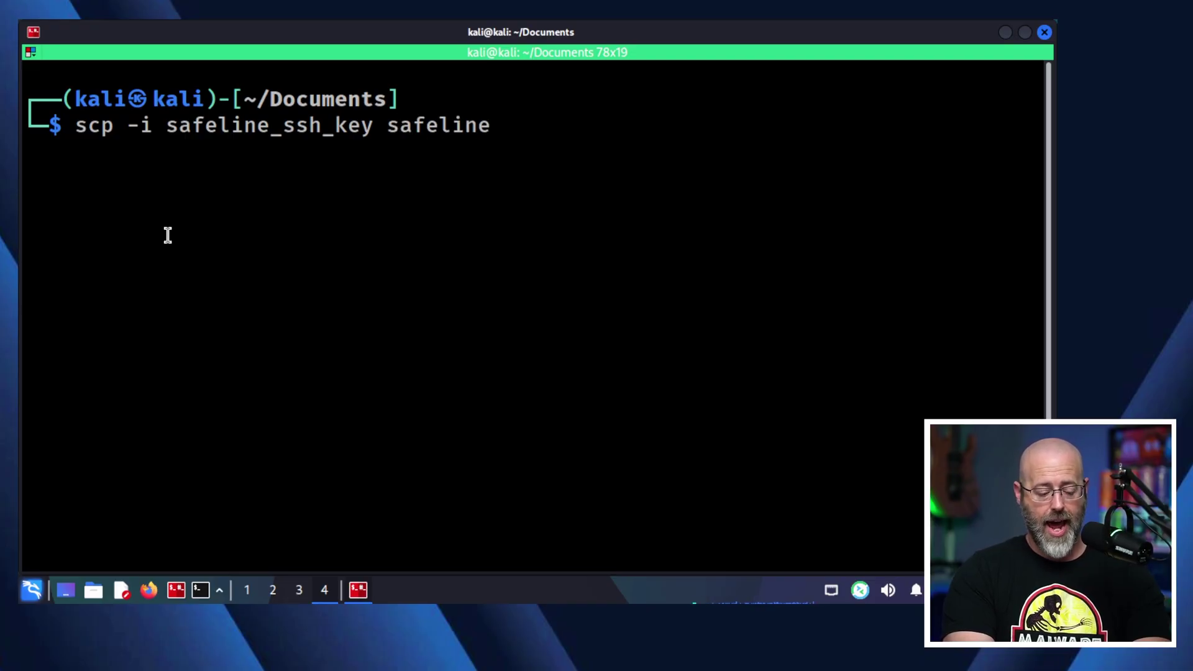
type("@10.10.10.131:/home/safeline")
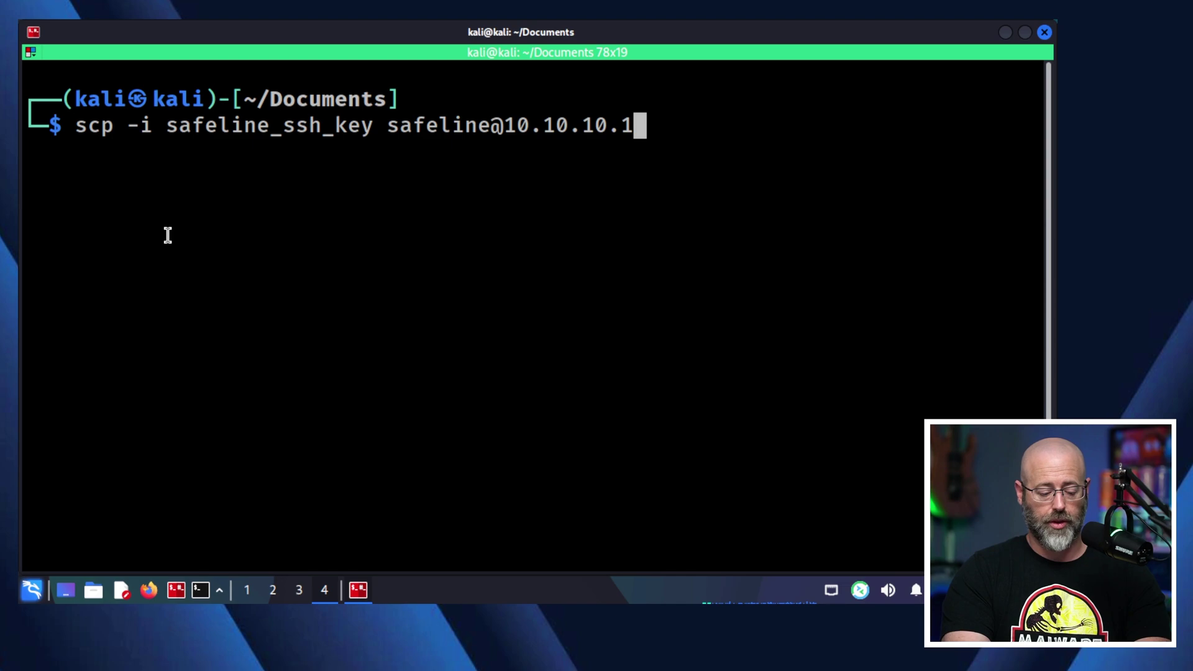
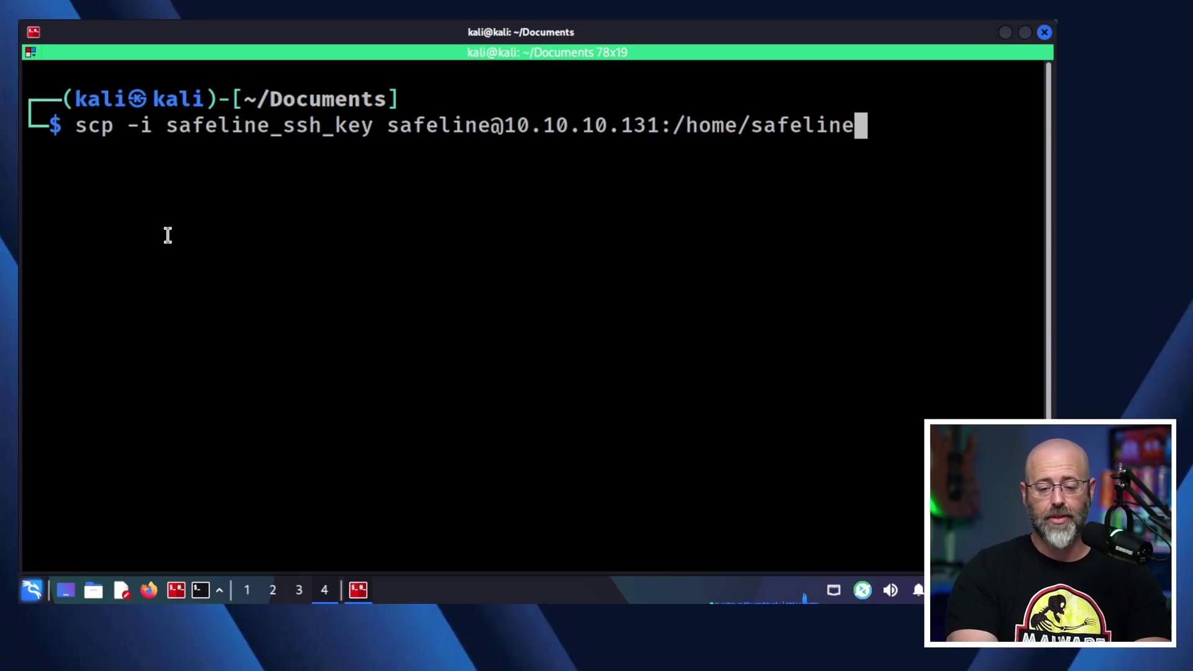
Copy /home/safeline/file1.txt from 10.10.10.131 into the current folder with scp
type("/file2")
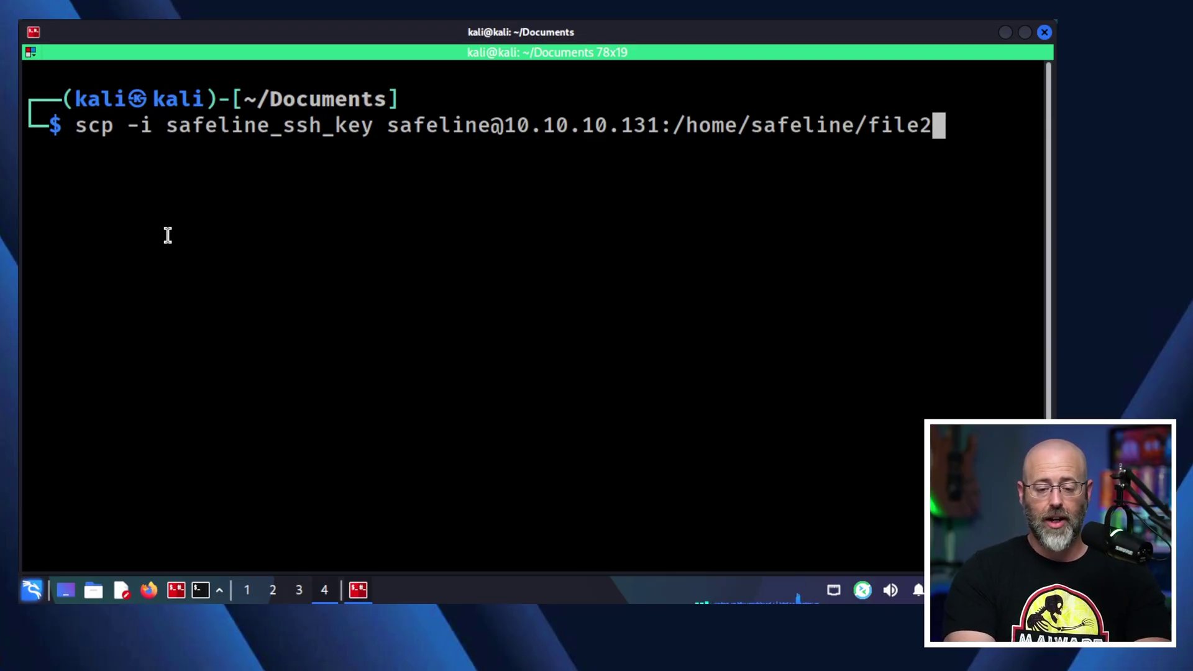
key("BackSpace")
type("1.txt .")
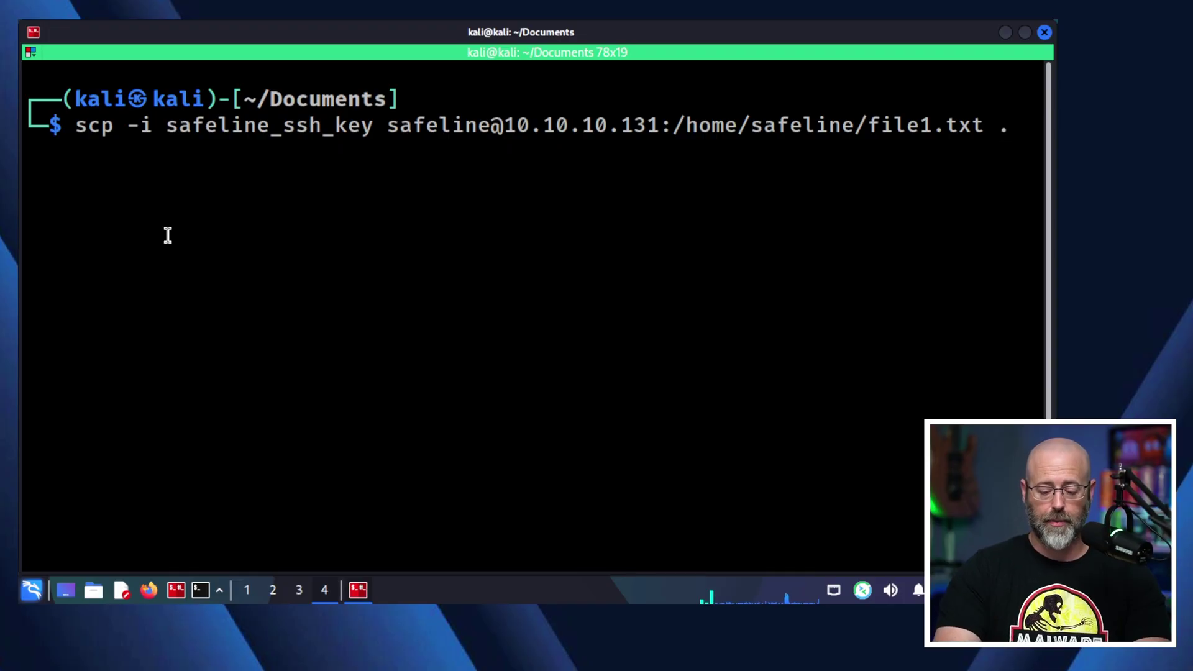
key("Return")
List the Documents folder and display file1.txt, which reads 'stuff'
type("ls")
key("Return")
type("cat file1.txt")
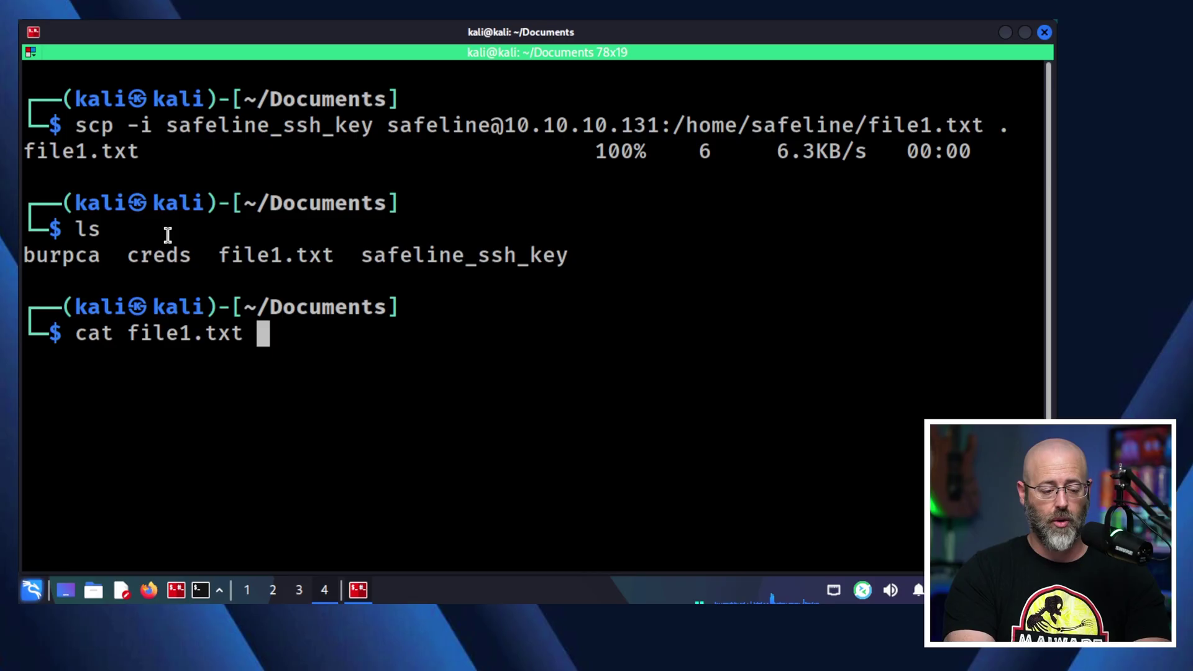
key("Return")
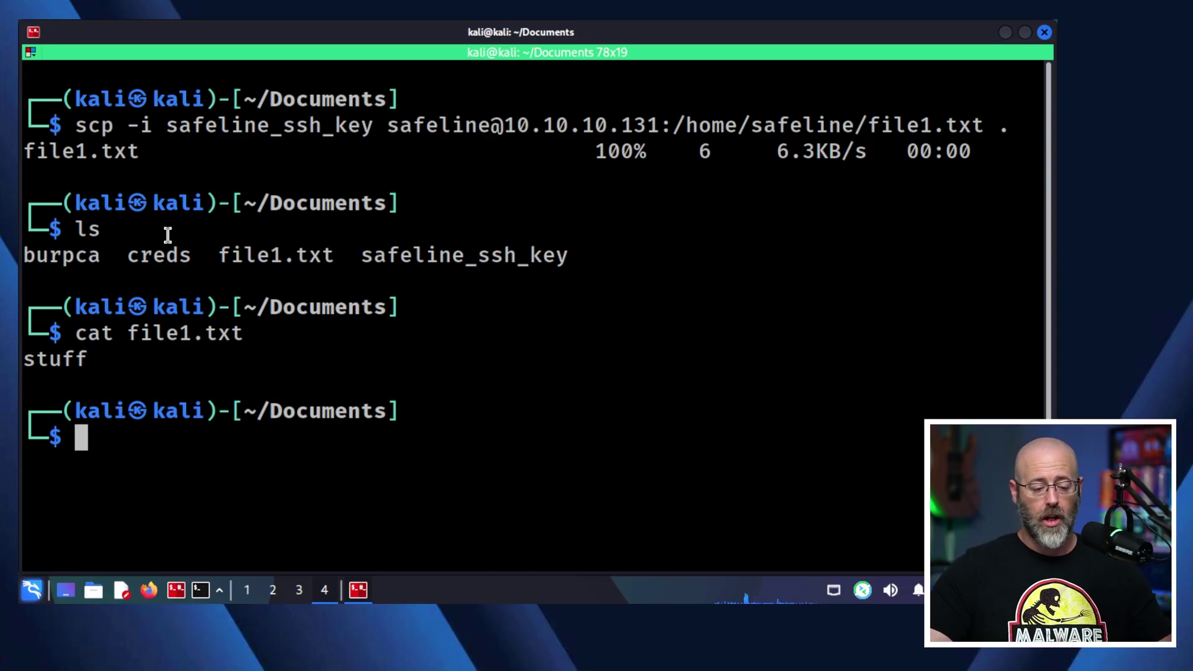
In Firefox, highlight the RDP heading, its TCP 3389 default port and the Microsoft proprietary protocol description
left_click(248, 589)
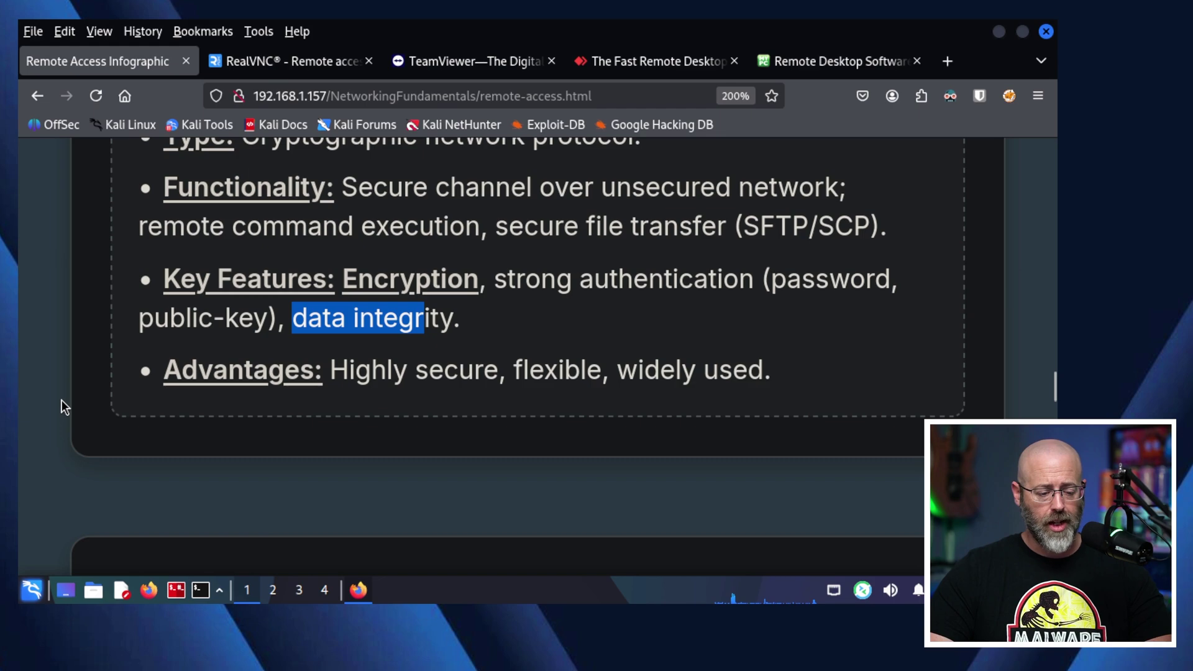
scroll(62, 401, "down", 5)
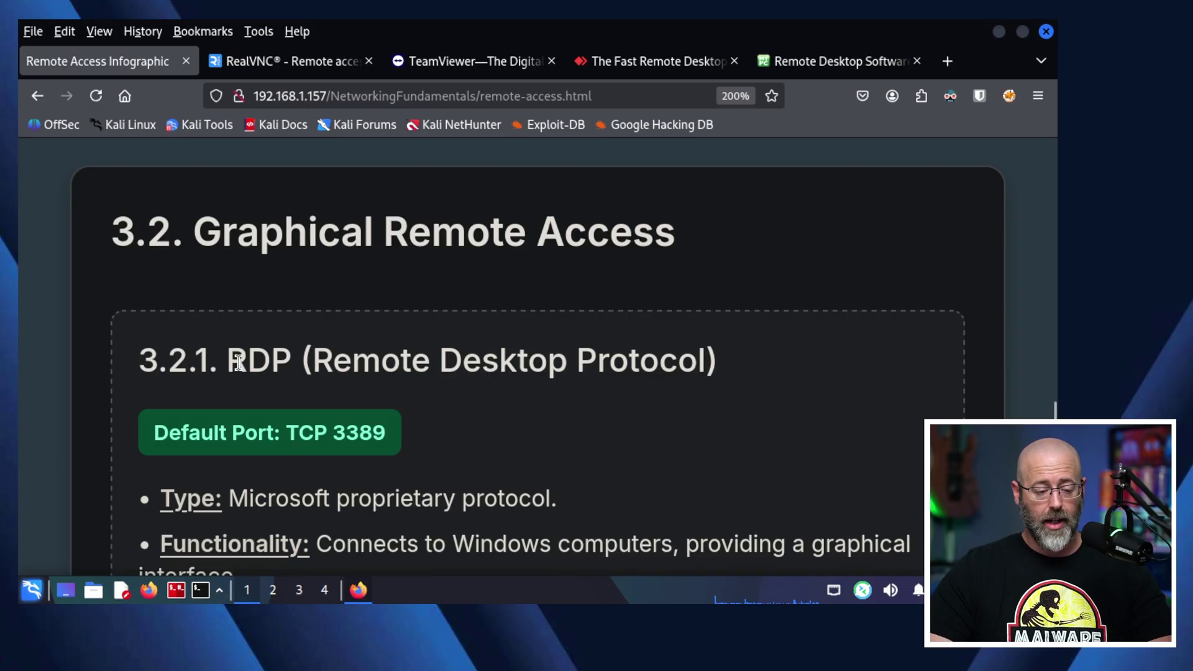
left_click_drag(244, 362, 685, 364)
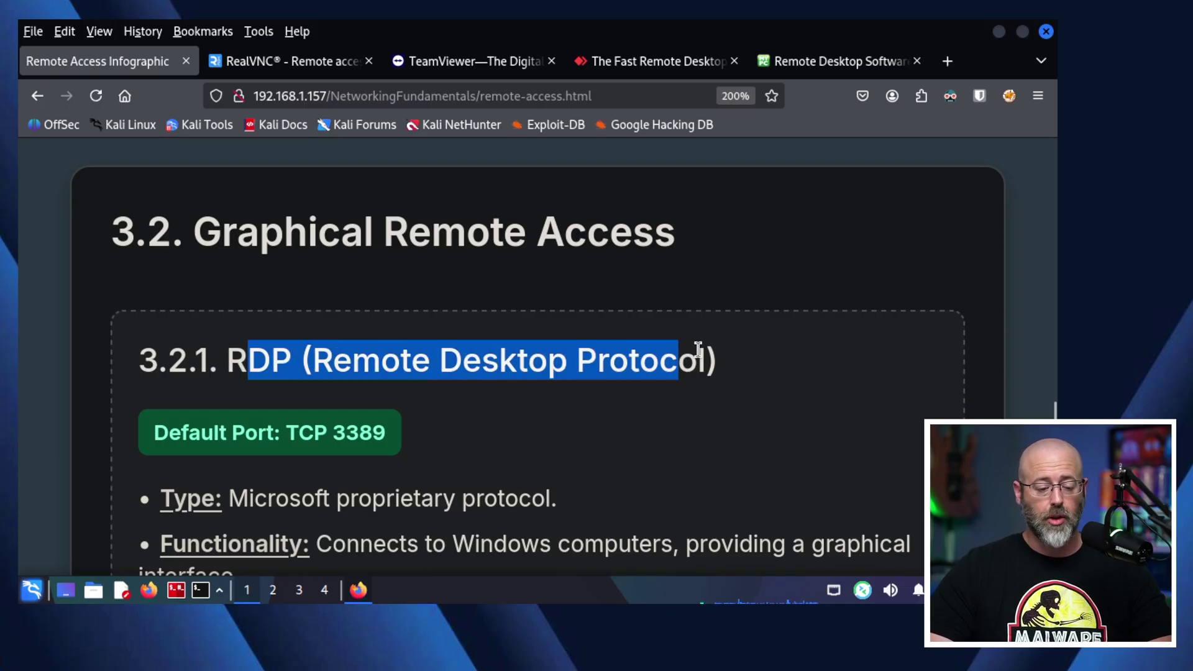
scroll(319, 418, "down", 3)
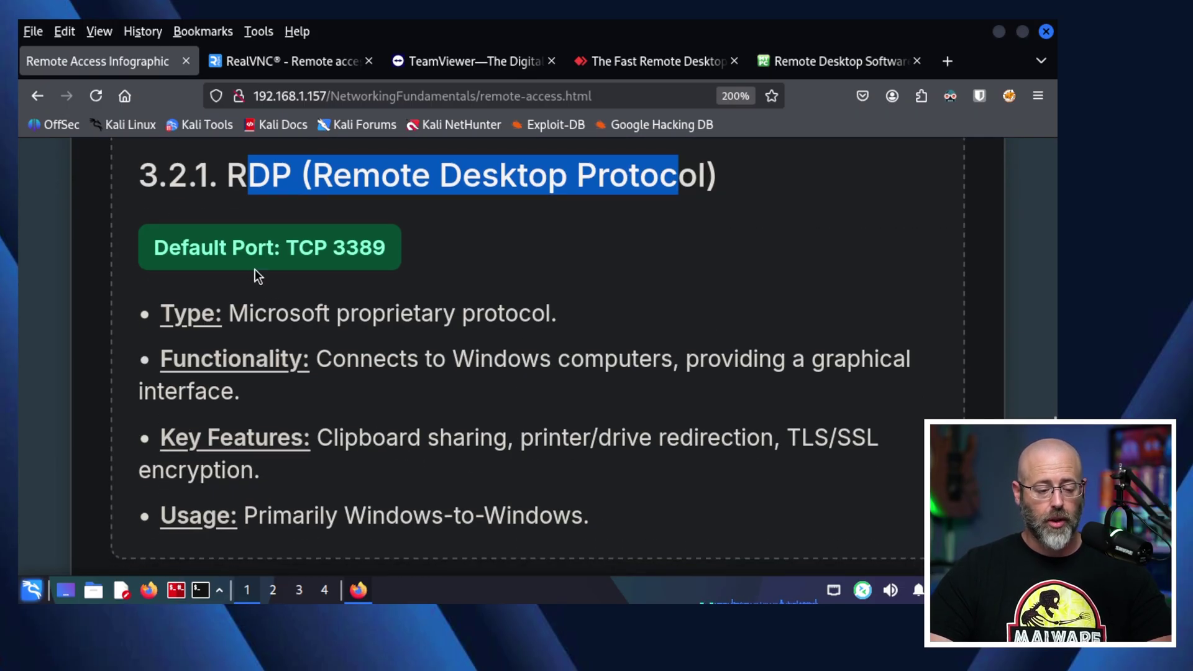
left_click_drag(253, 251, 385, 244)
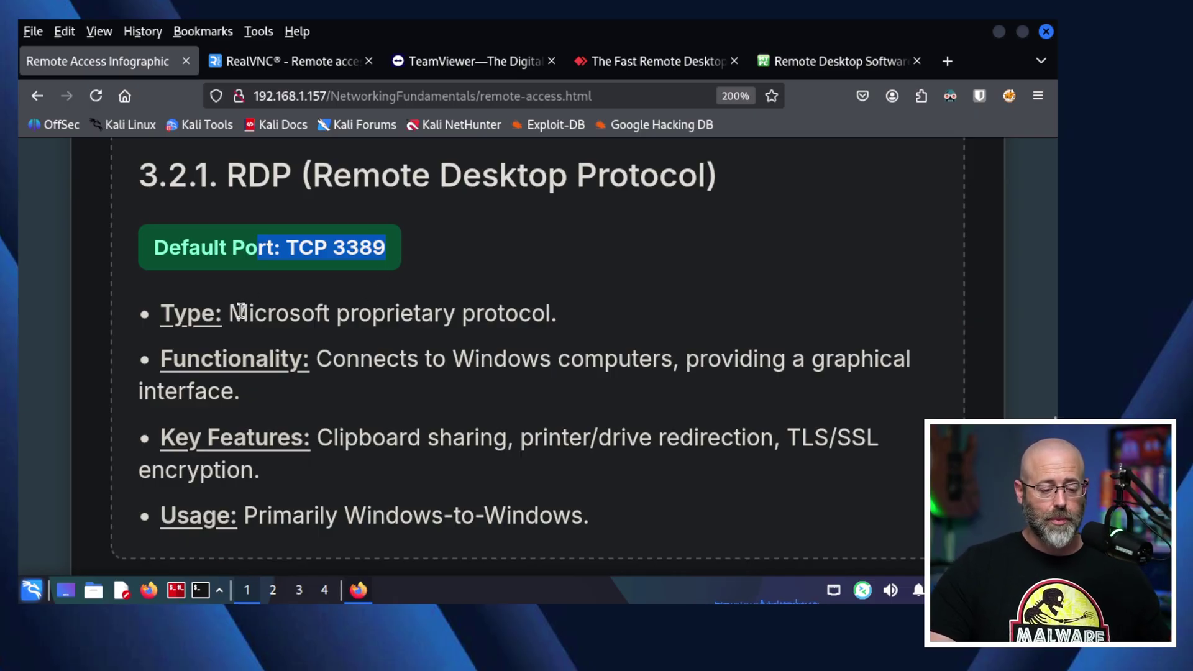
left_click_drag(248, 313, 497, 319)
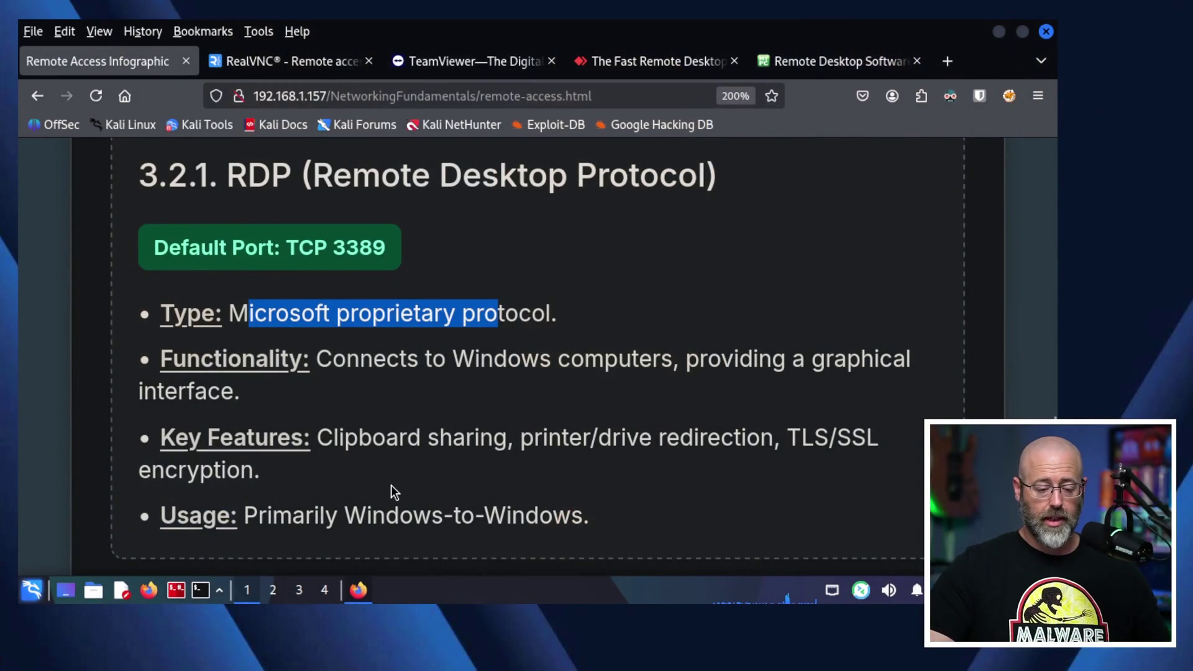
left_click_drag(406, 356, 724, 371)
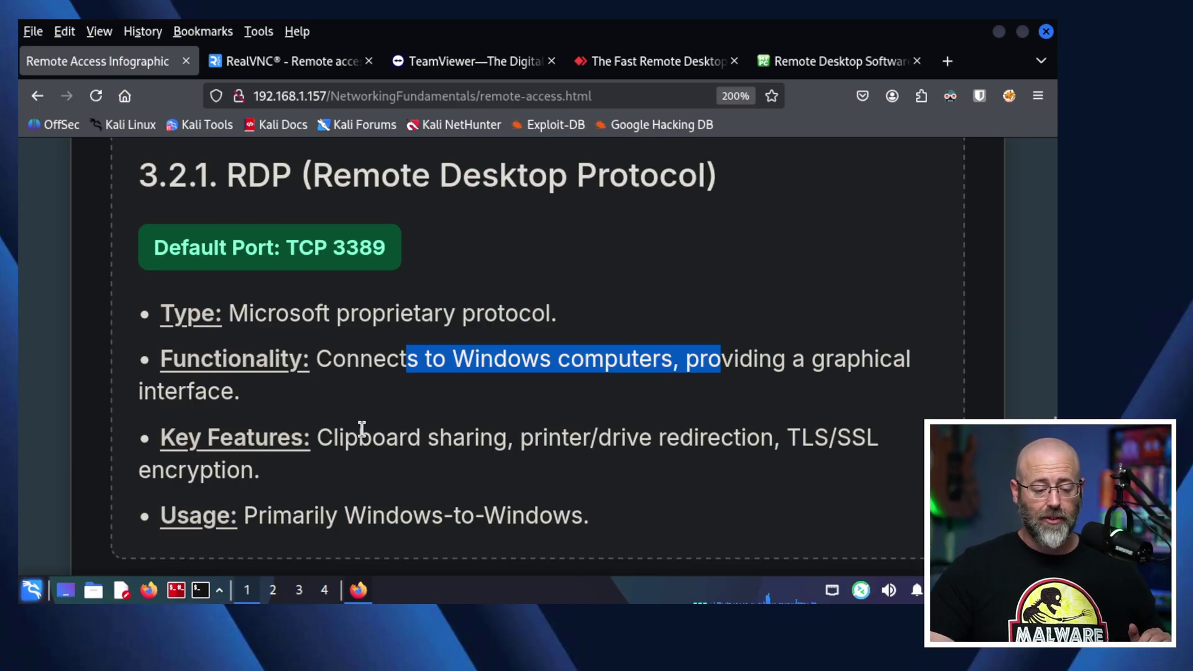
scroll(362, 429, "down", 3)
scroll(400, 271, "up", 3)
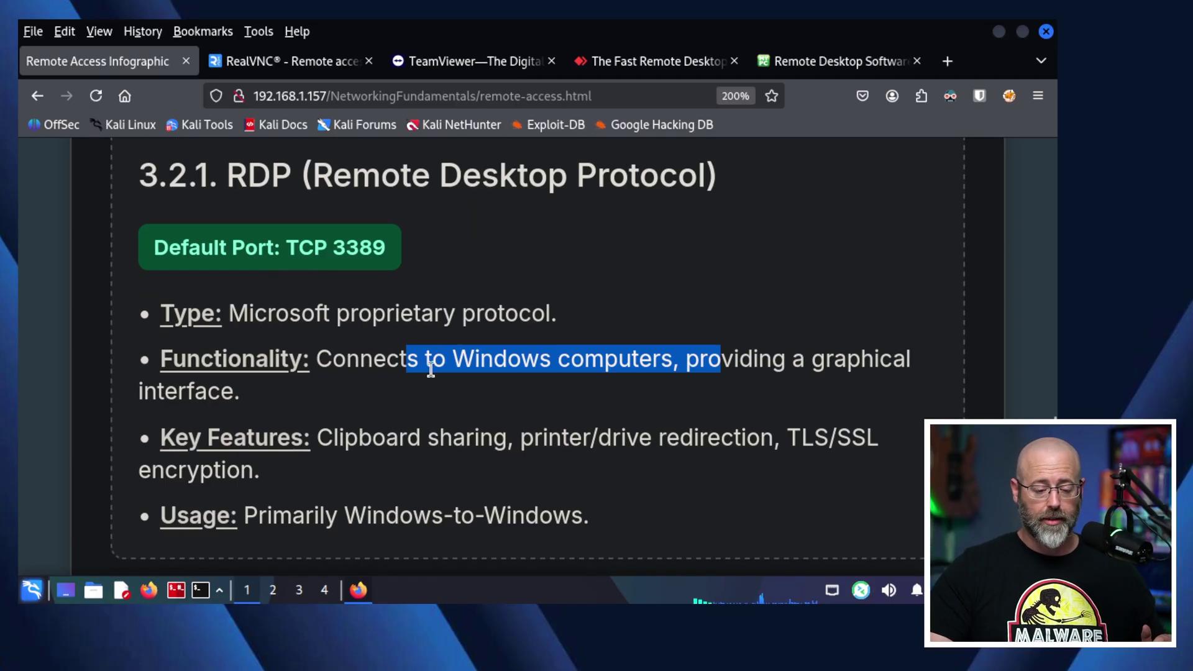
left_click_drag(374, 435, 789, 443)
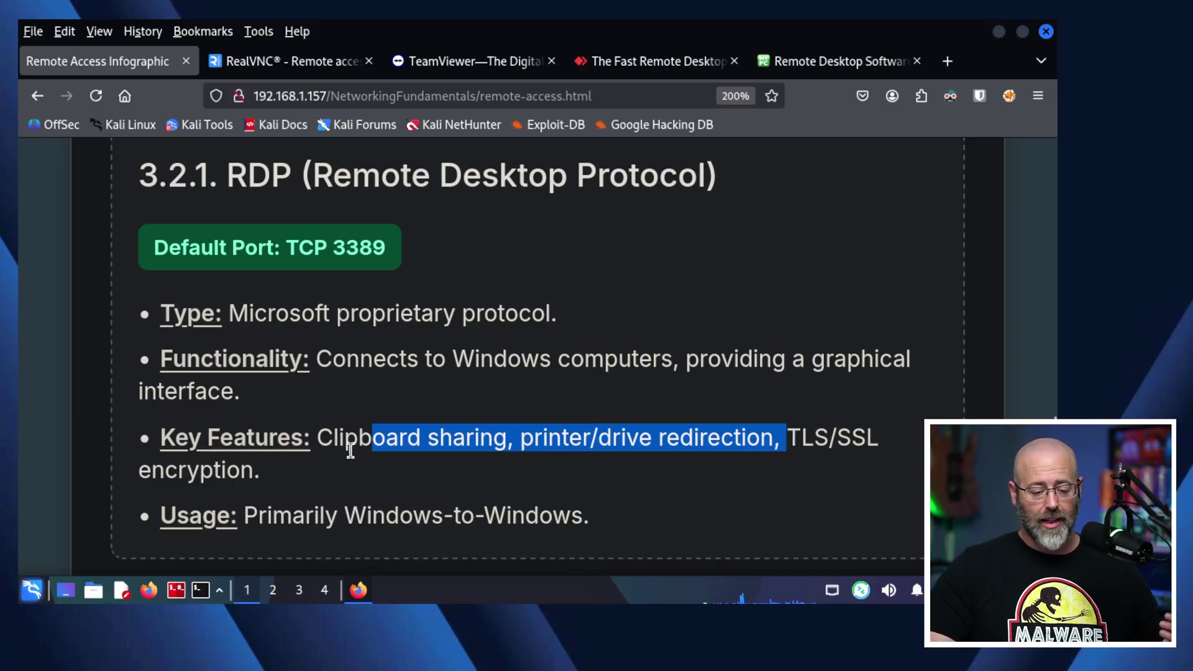
left_click_drag(178, 468, 253, 469)
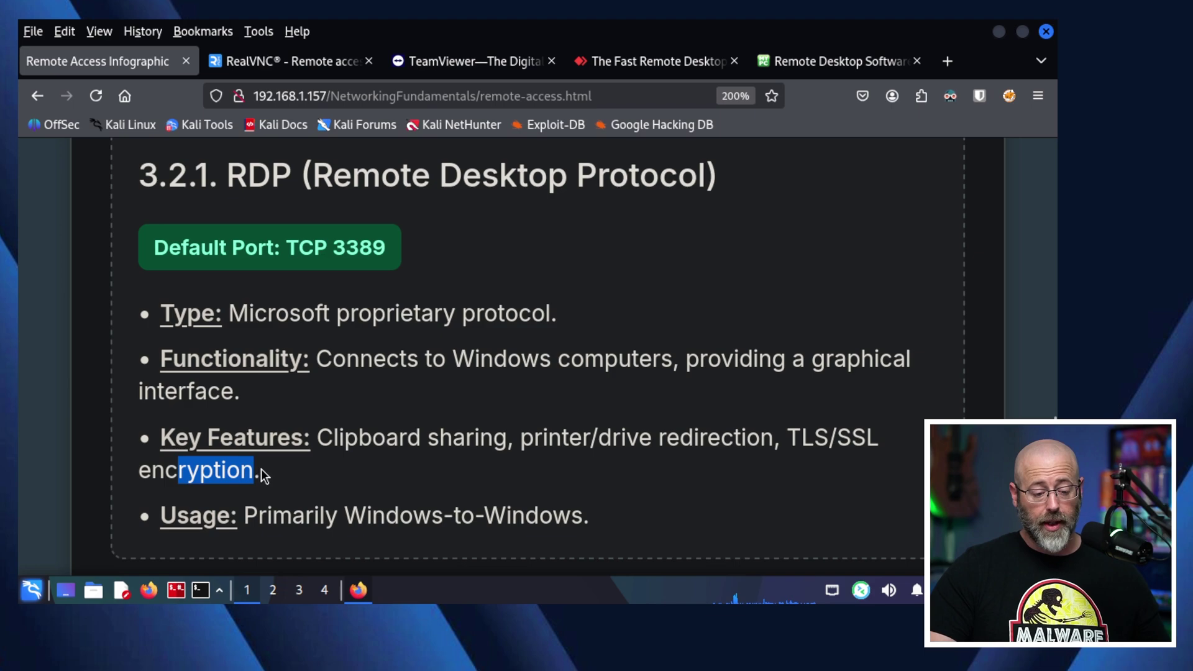
left_click_drag(265, 510, 546, 517)
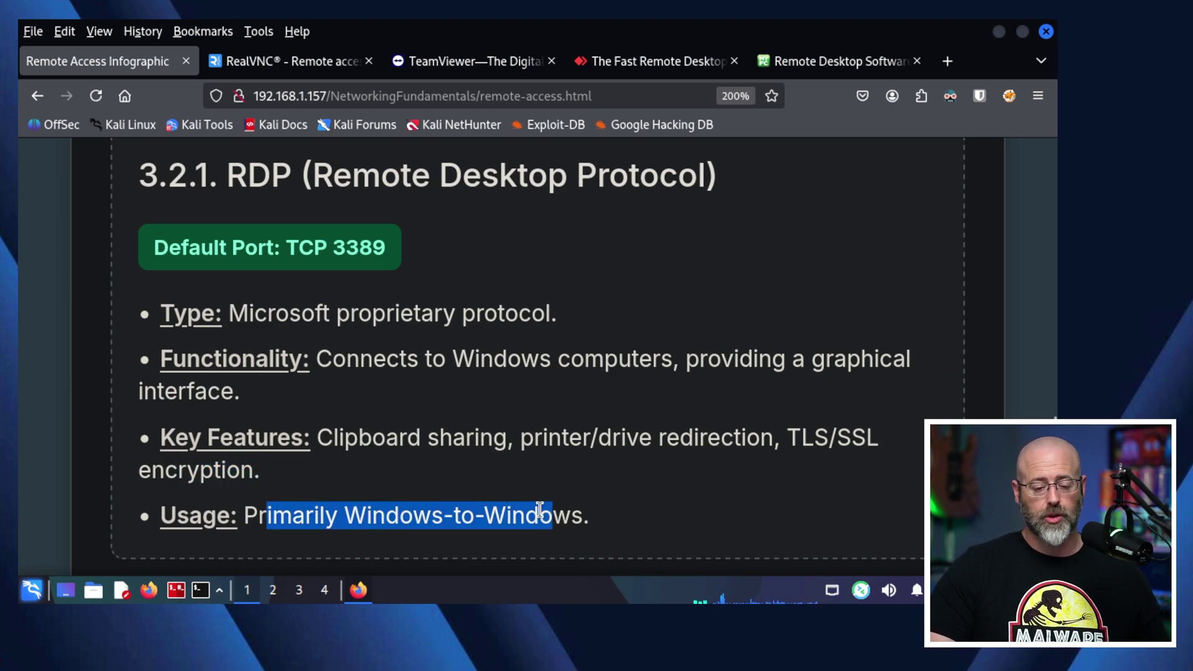
Switch to the Windows desktop and close the existing Remote Desktop Connection dialog
key("ctrl+super+Right")
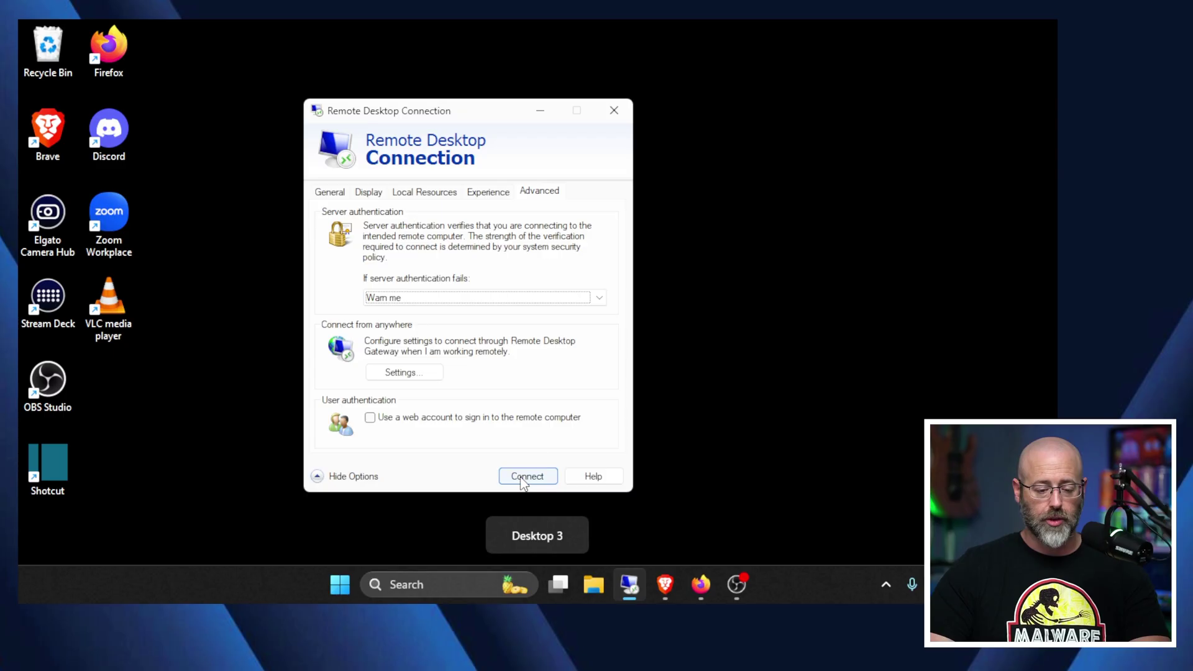
left_click_drag(470, 117, 513, 115)
left_click(375, 190)
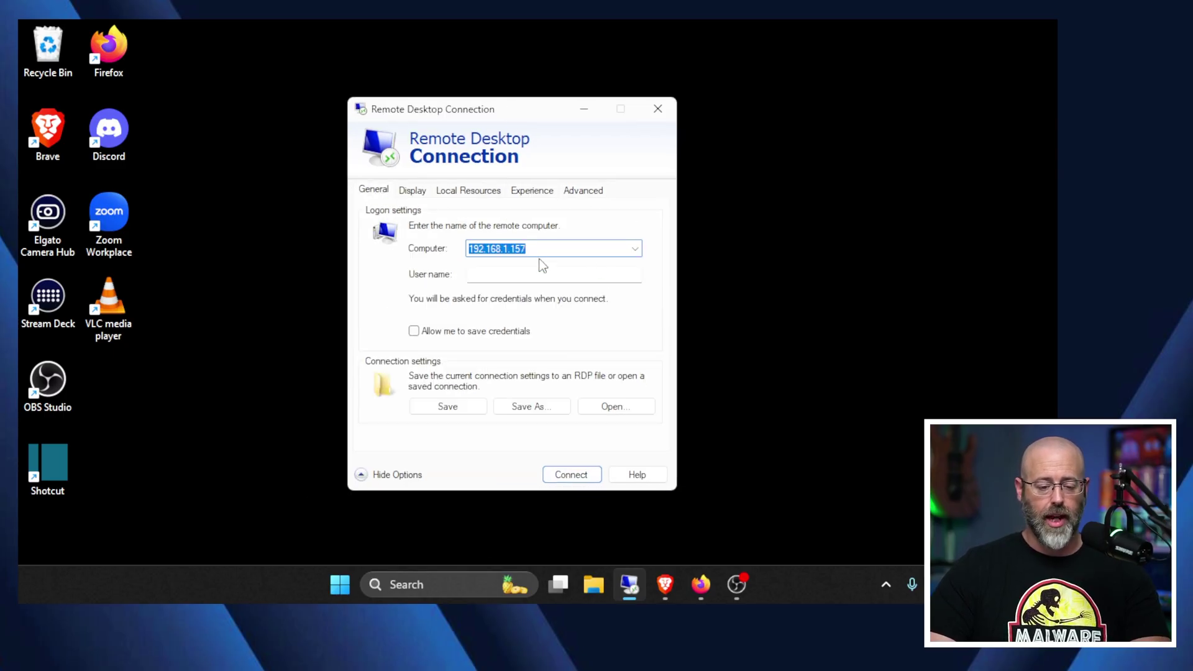
left_click(660, 108)
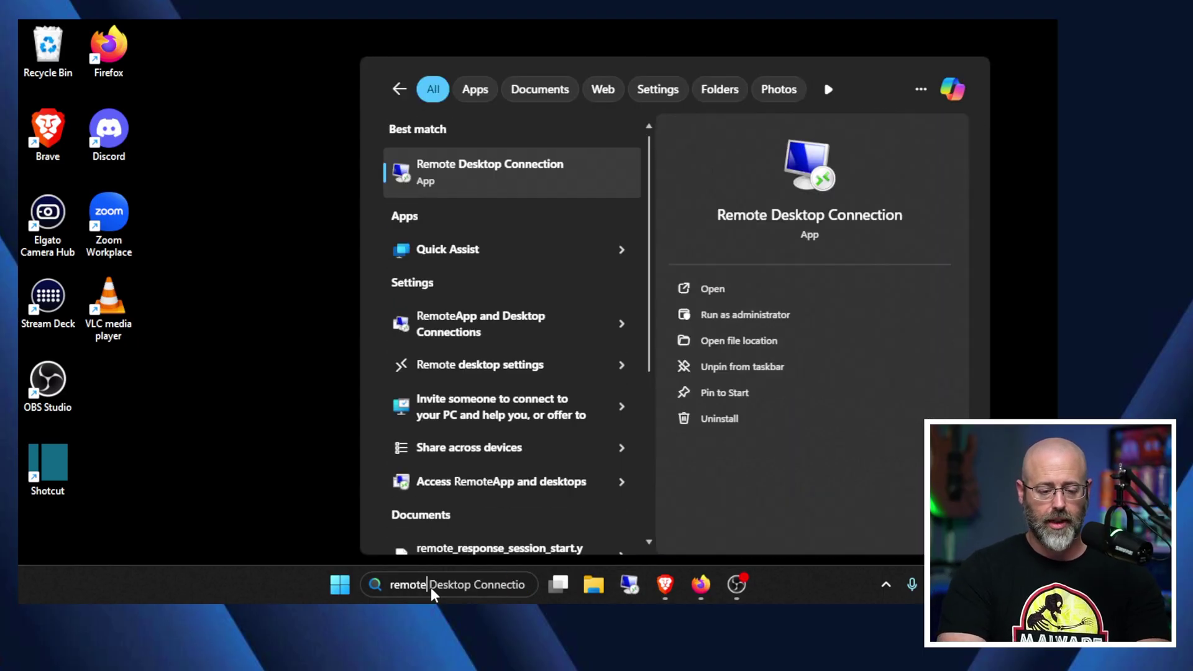
Reopen Remote Desktop Connection and enter 192.168.1.126 as the computer address
left_click(521, 185)
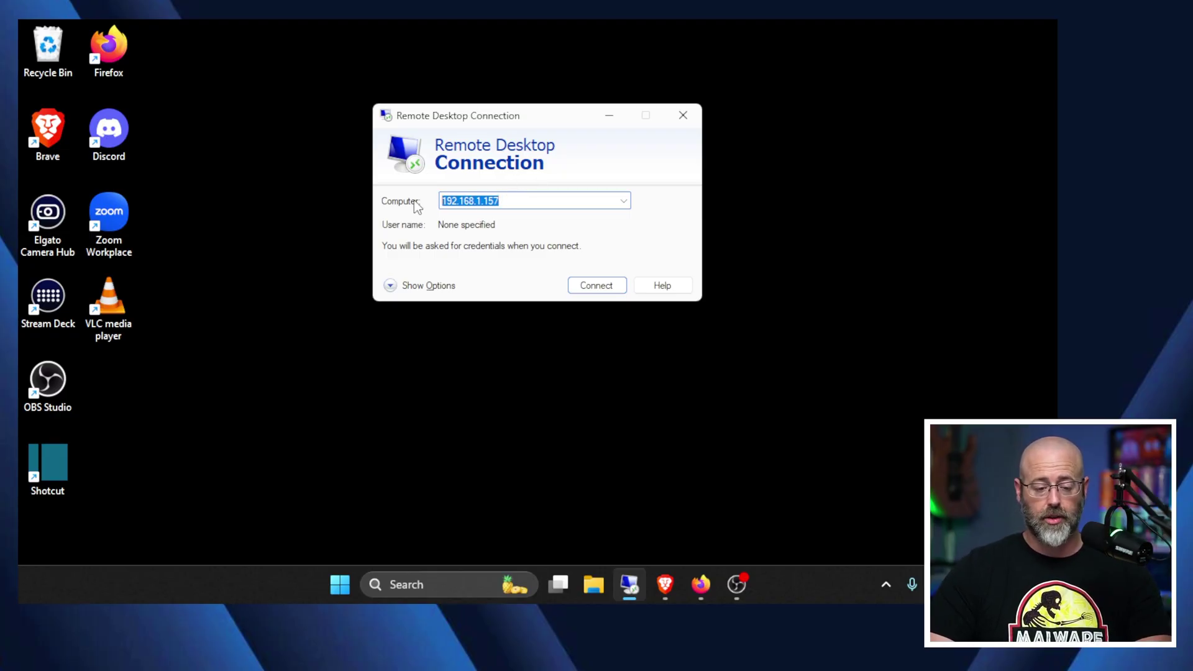
type("192.1")
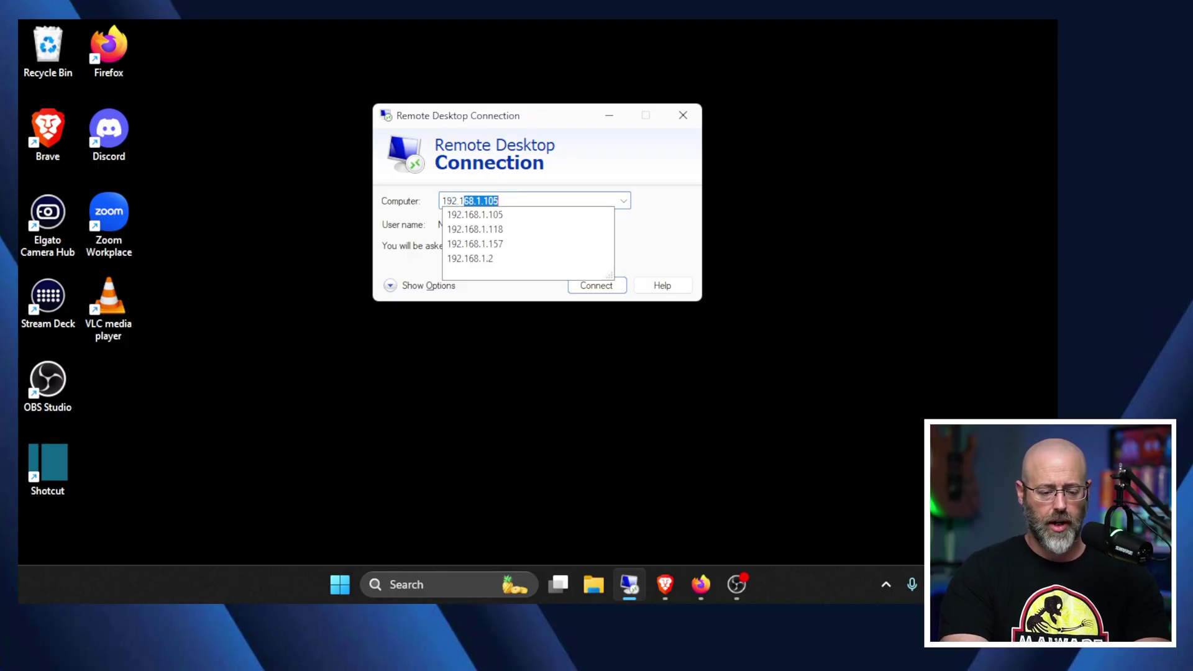
key("End")
key("BackSpace")
key("BackSpace")
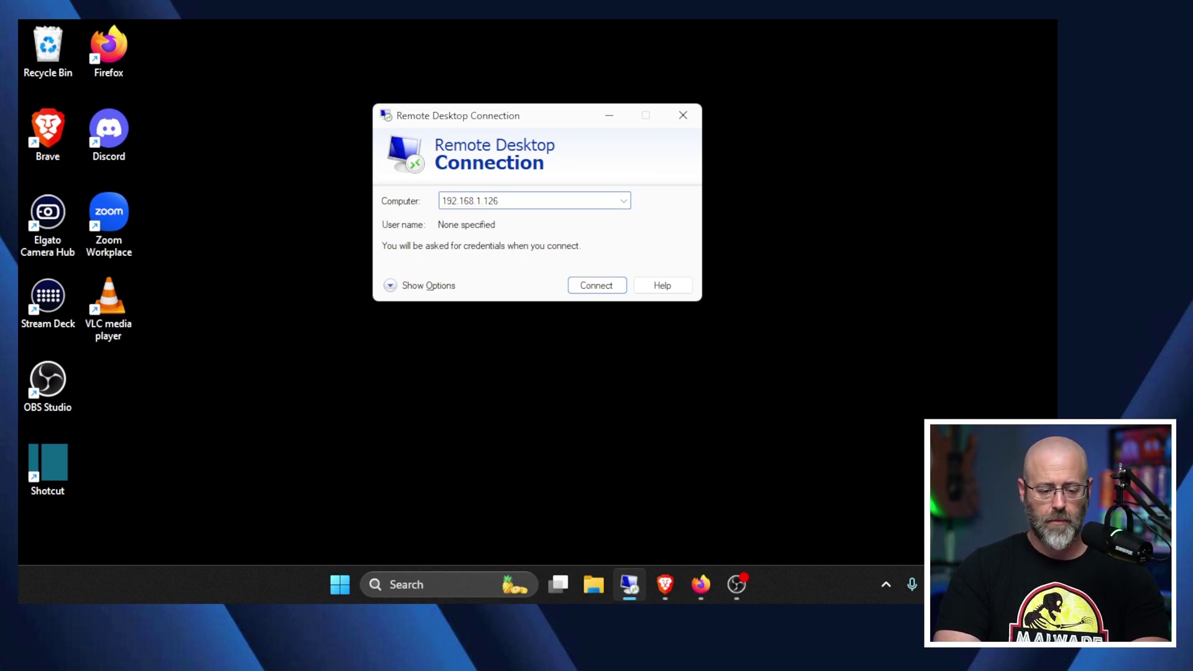
Expand the connection options and leave credential saving turned off
left_click(391, 286)
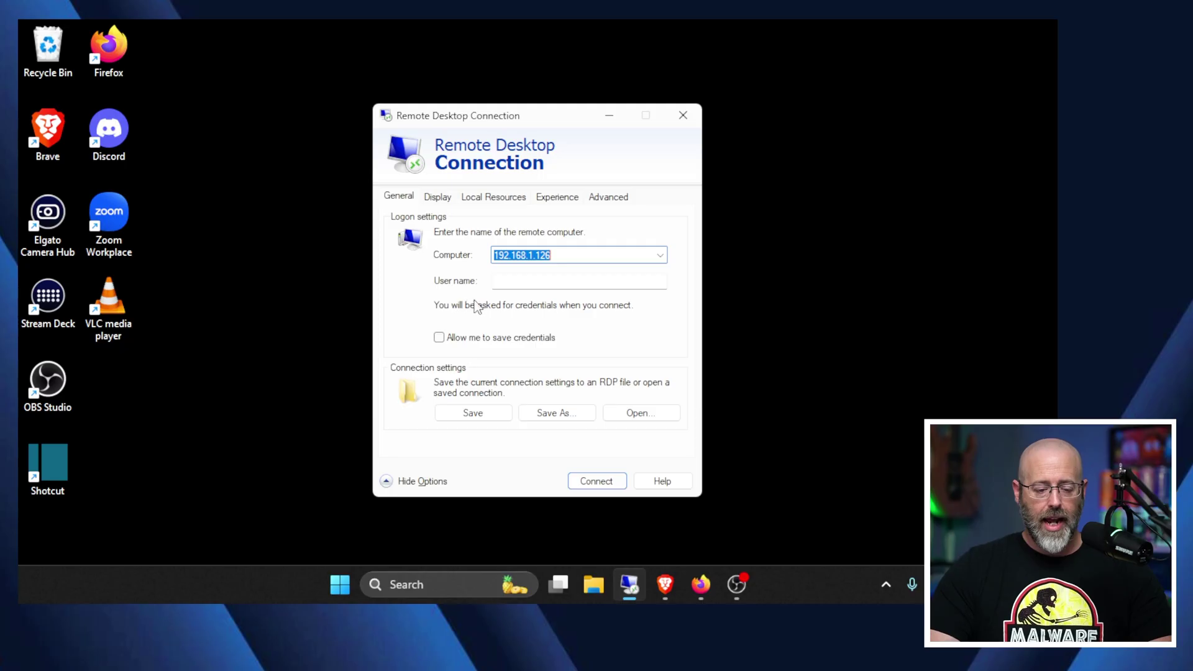
left_click(515, 283)
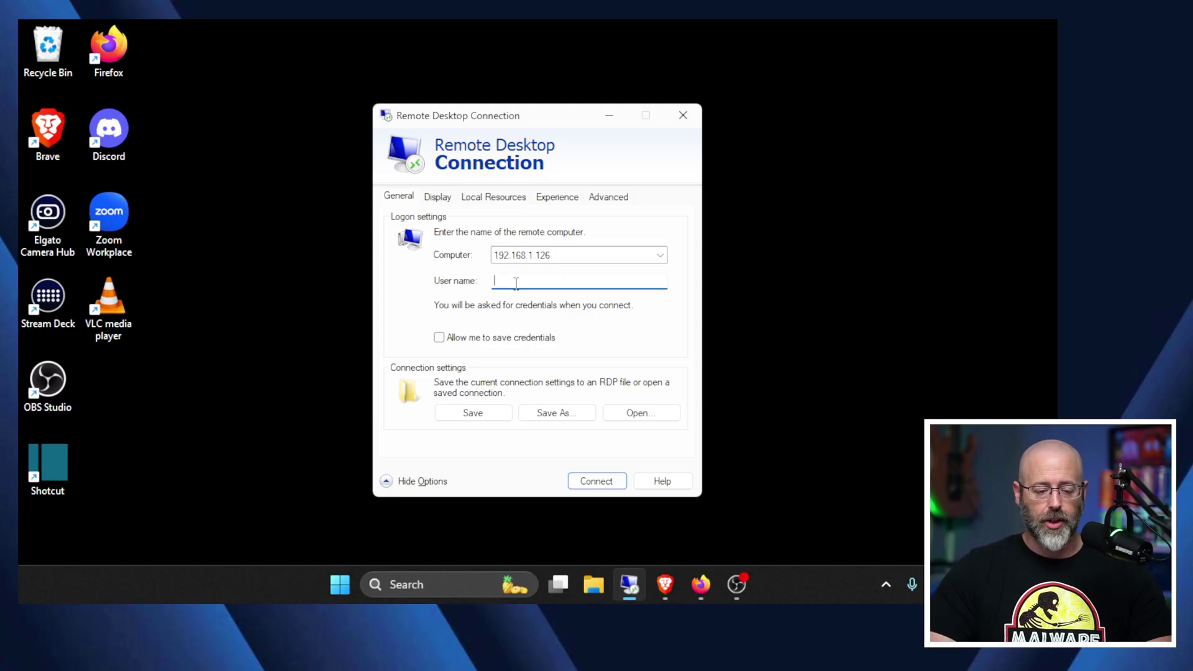
left_click(440, 339)
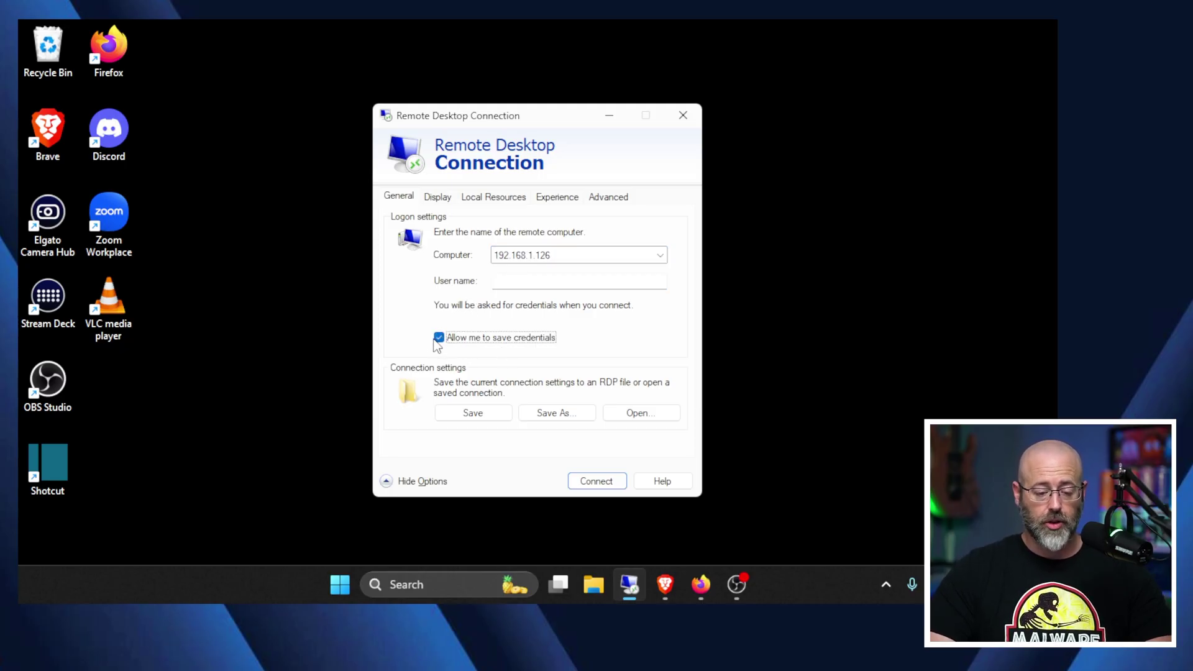
left_click(439, 337)
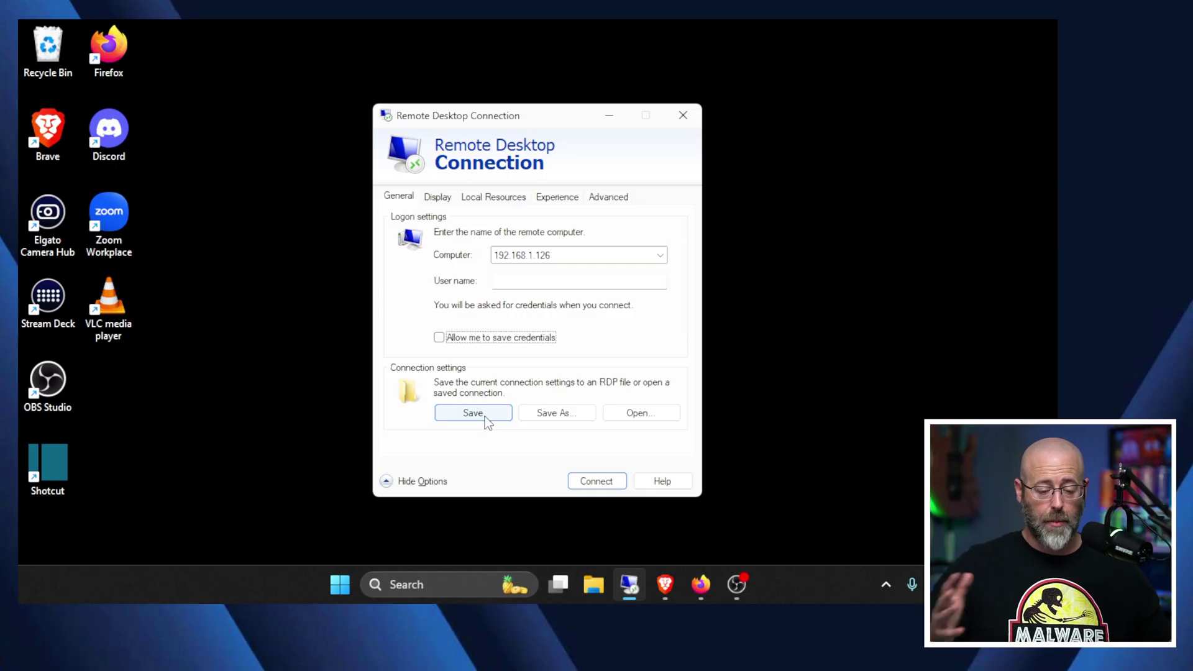
Review the Display, Local Resources, Experience and Advanced tabs, then connect to 192.168.1.126 from General
left_click(437, 196)
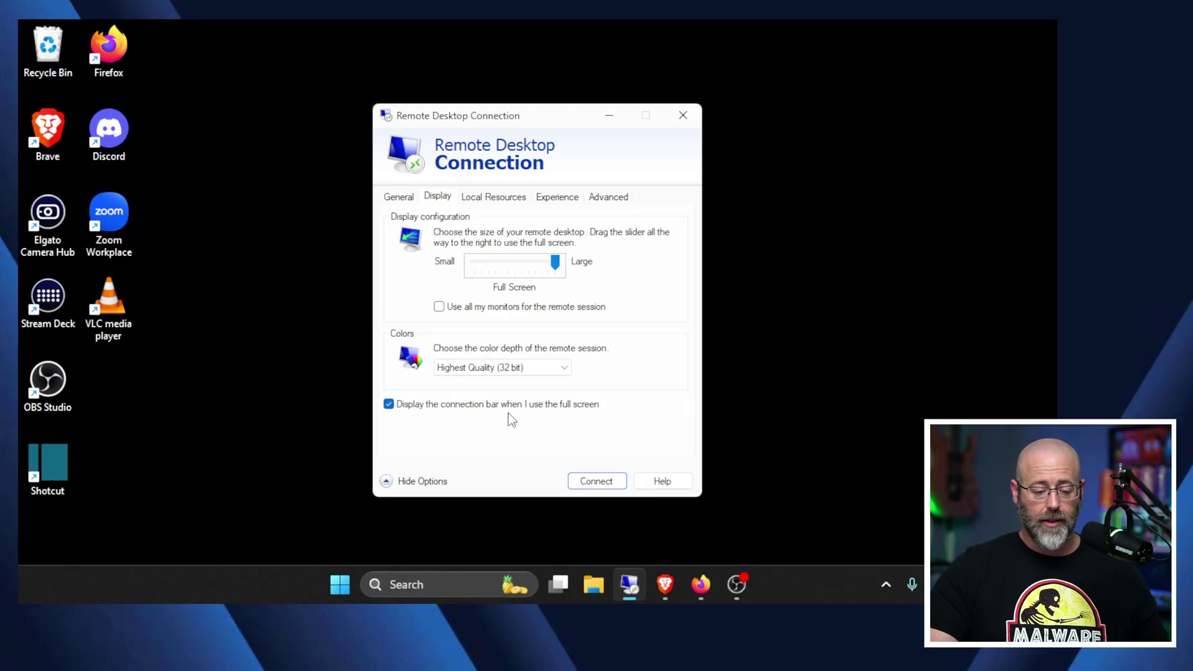
left_click(495, 198)
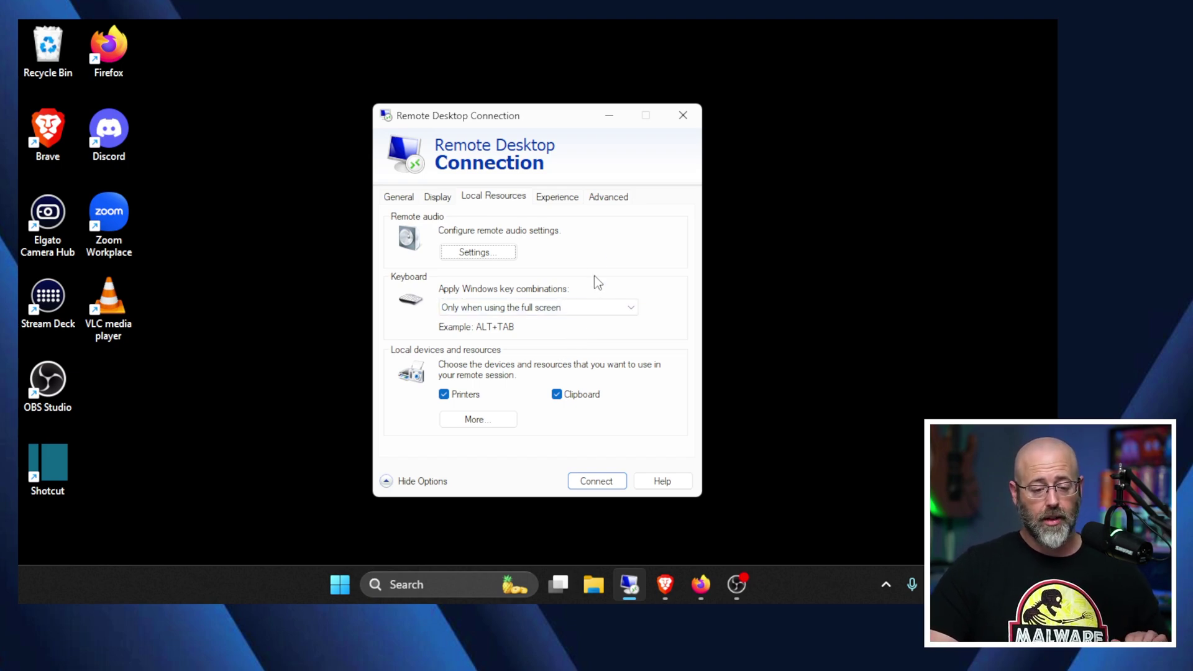
left_click(557, 198)
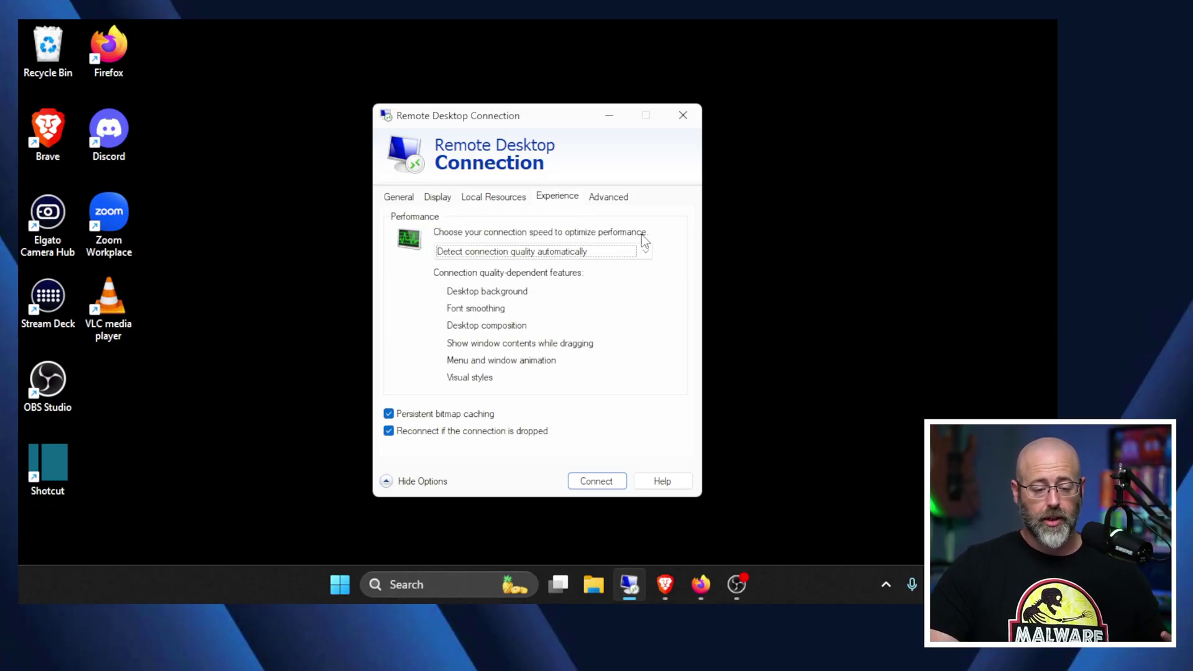
left_click(612, 199)
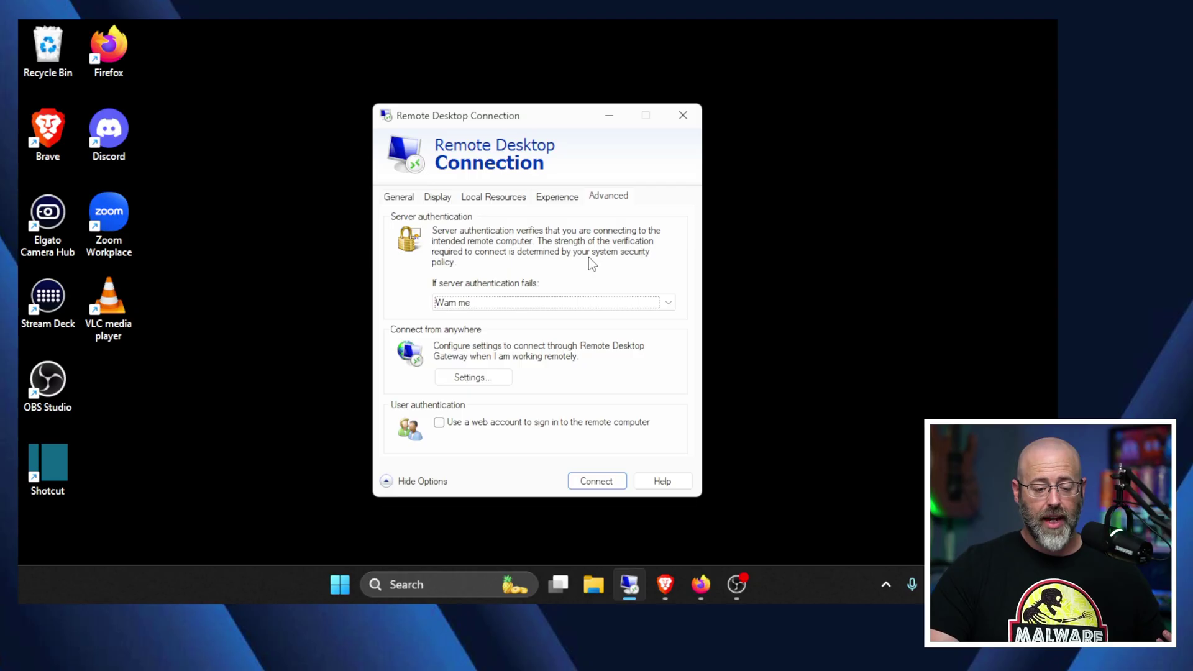
left_click(399, 198)
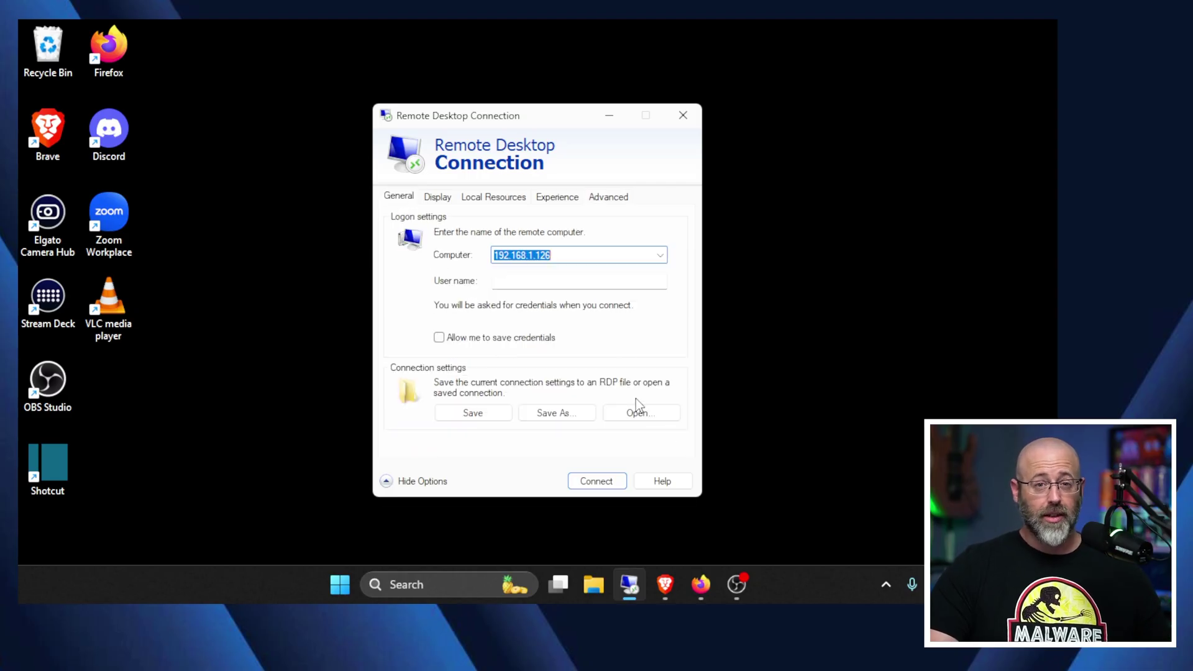
left_click(598, 482)
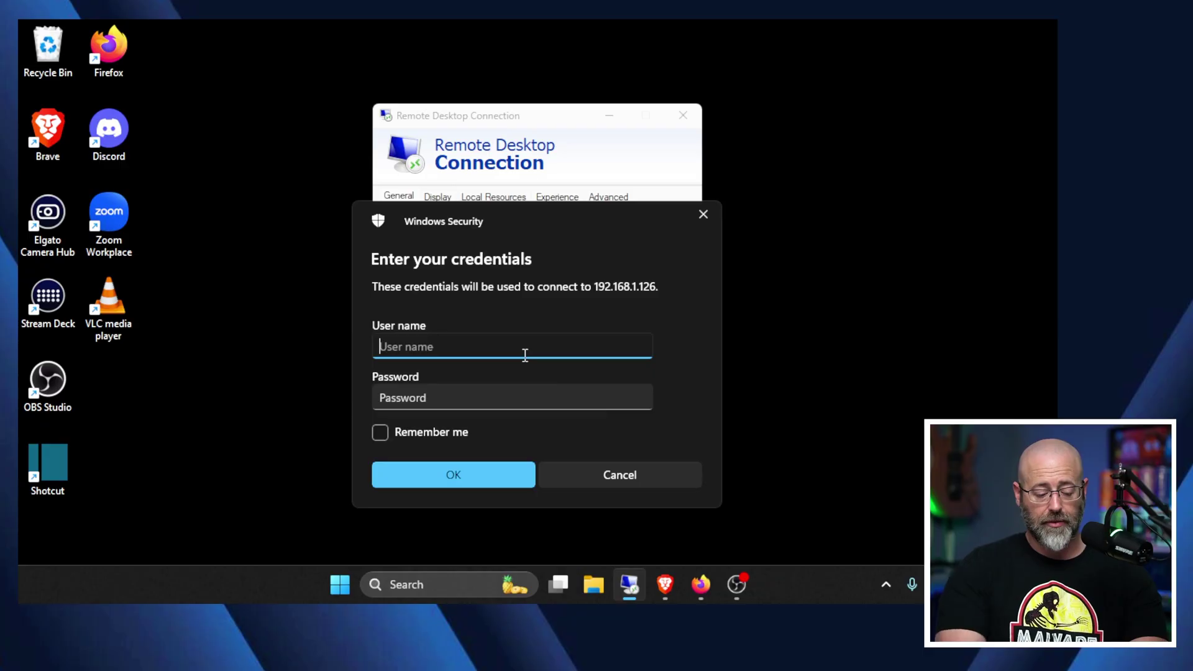
Sign in with the remote account's user name and password, then accept the certificate warning
type("daniel")
key("Tab")
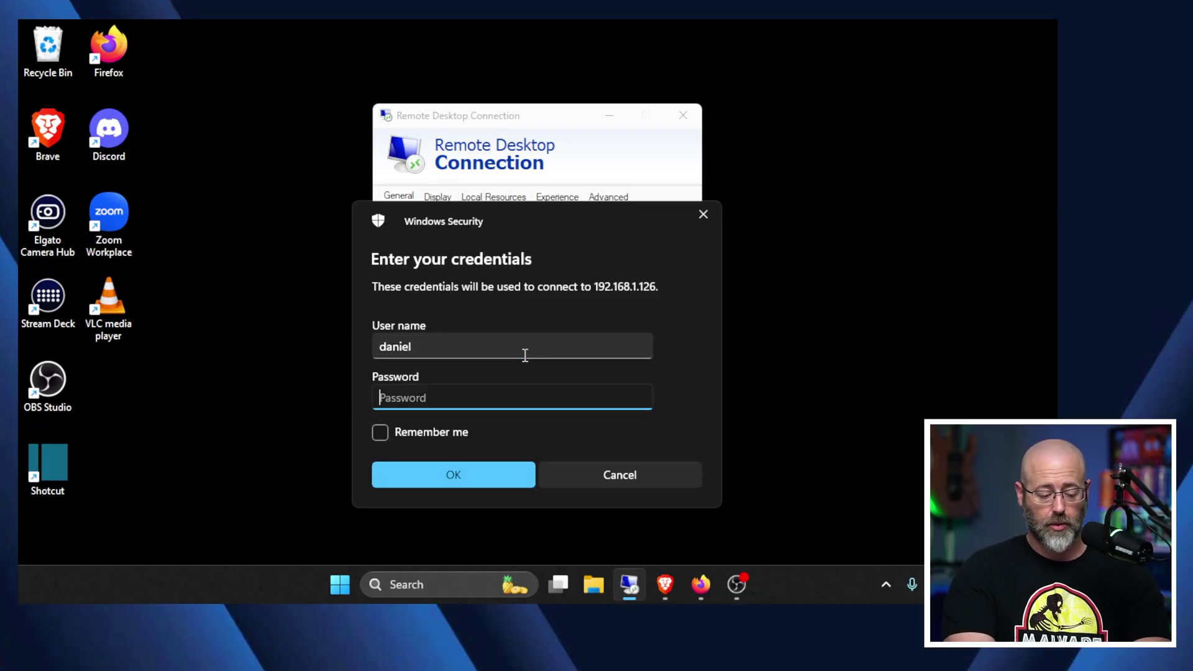
type("•")
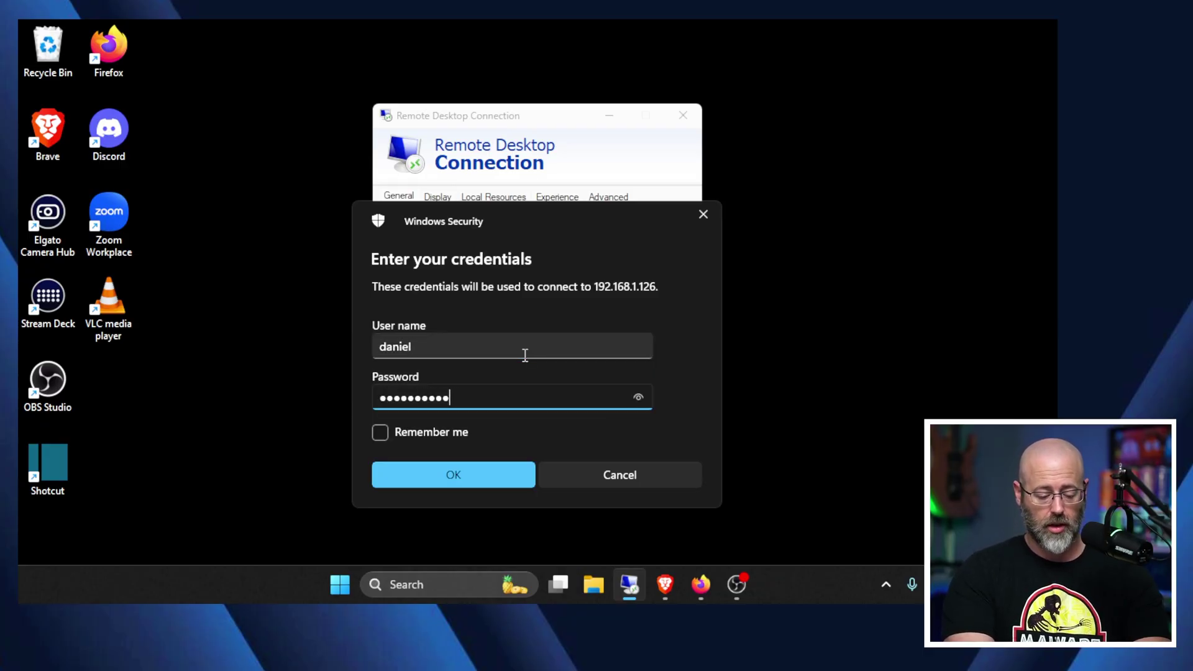
key("Return")
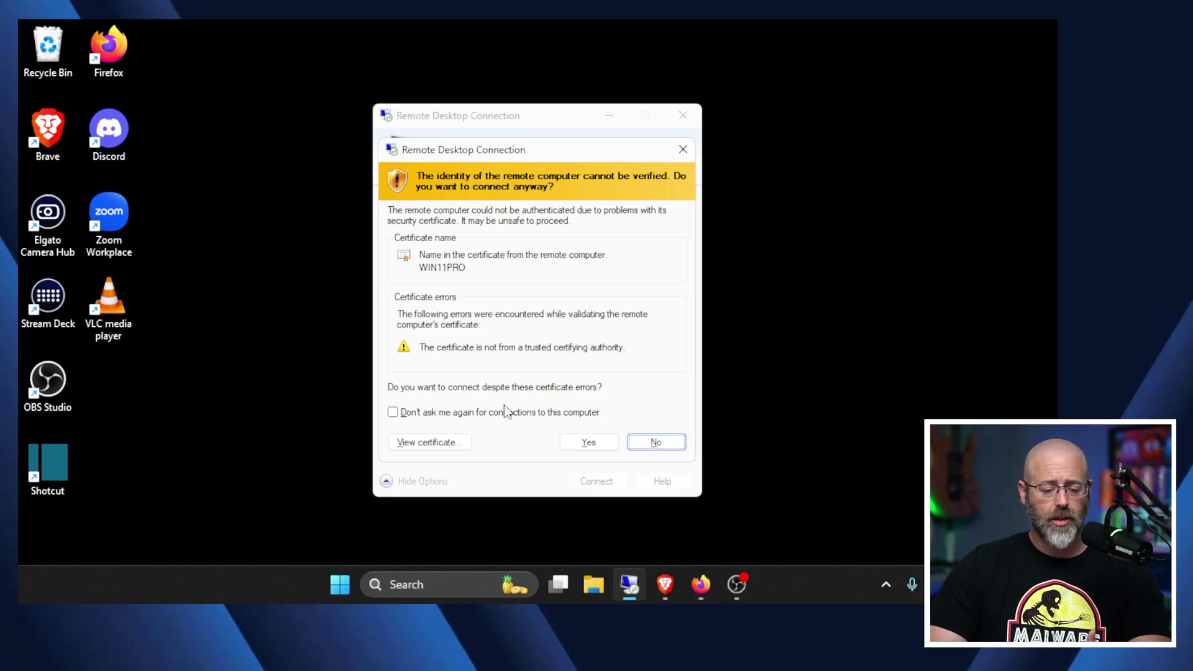
left_click(587, 443)
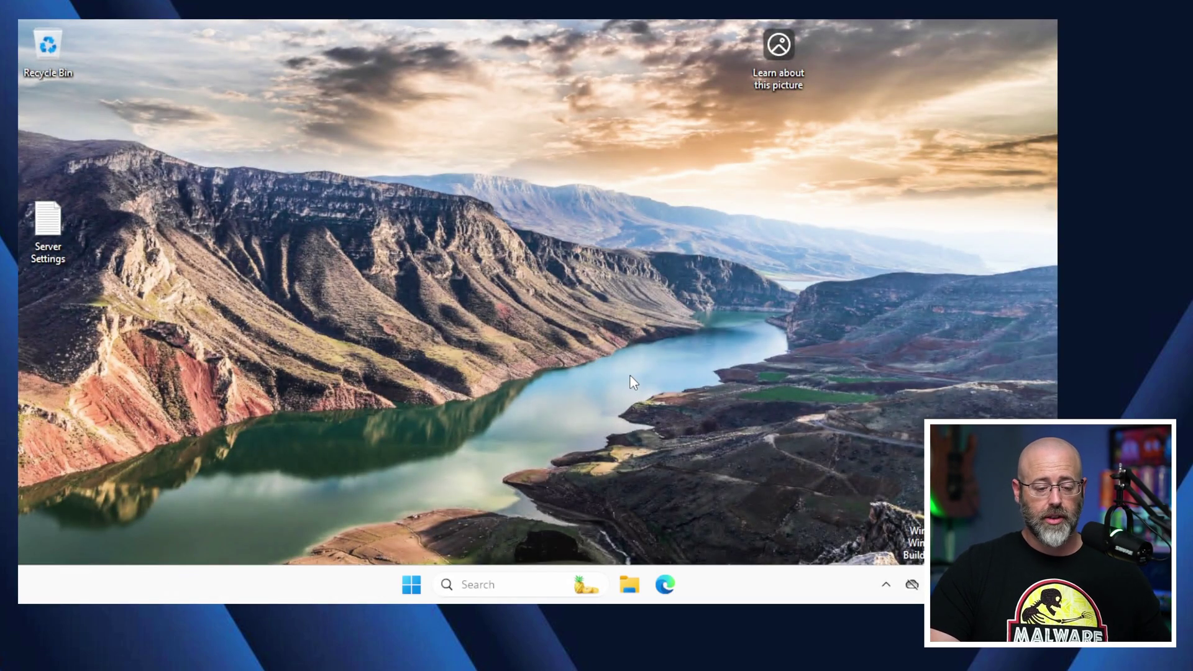
Browse the remote Search panel, then sign out through the Start menu's account options
left_click(510, 580)
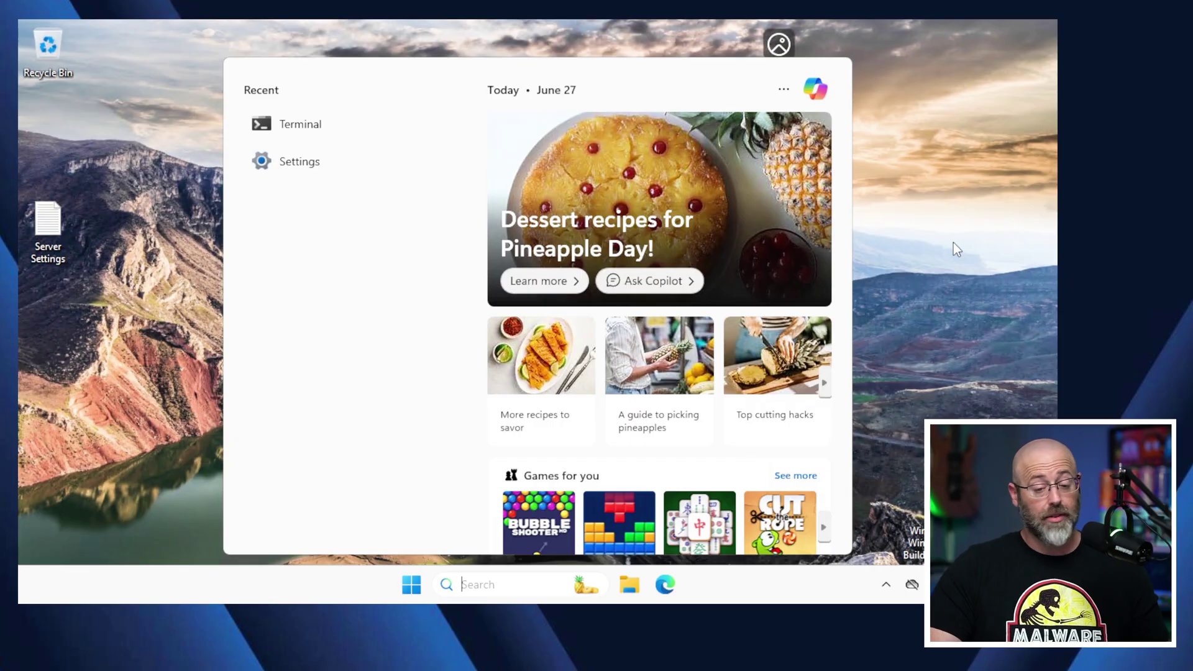
left_click(980, 205)
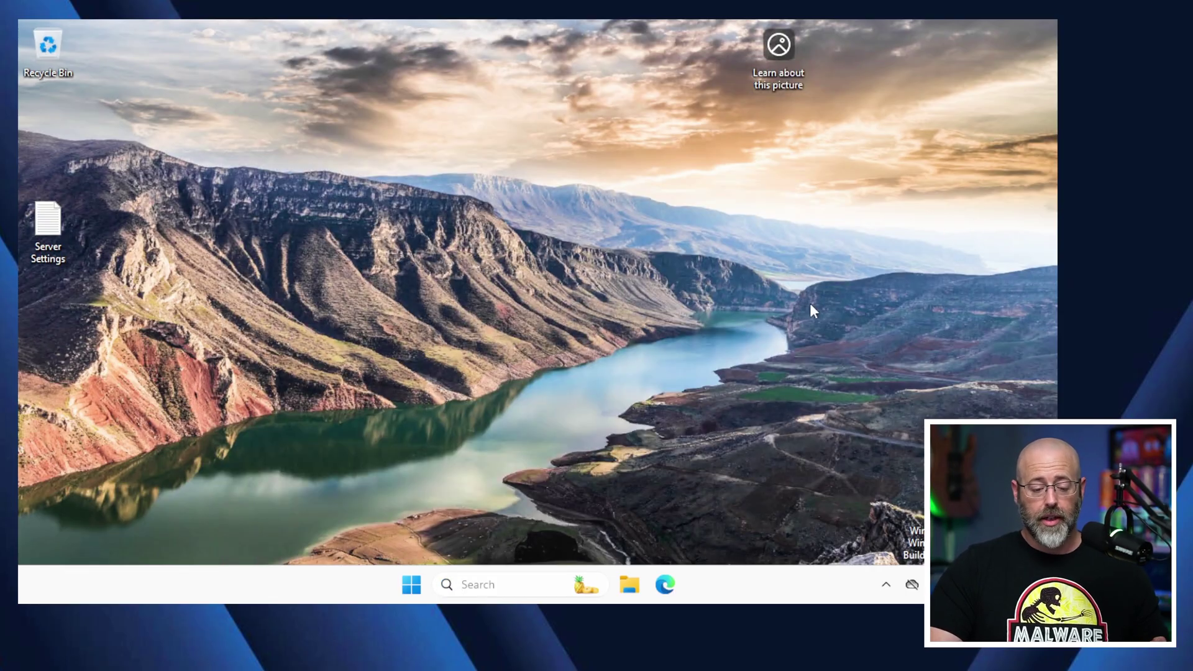
left_click(413, 582)
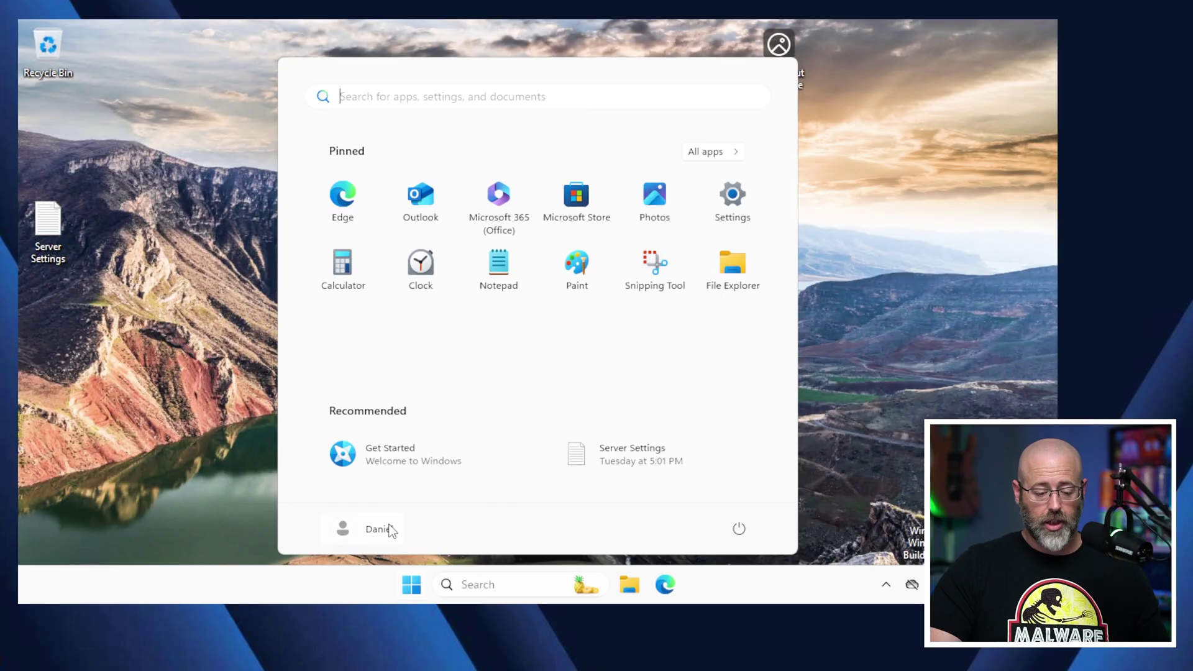
left_click(390, 527)
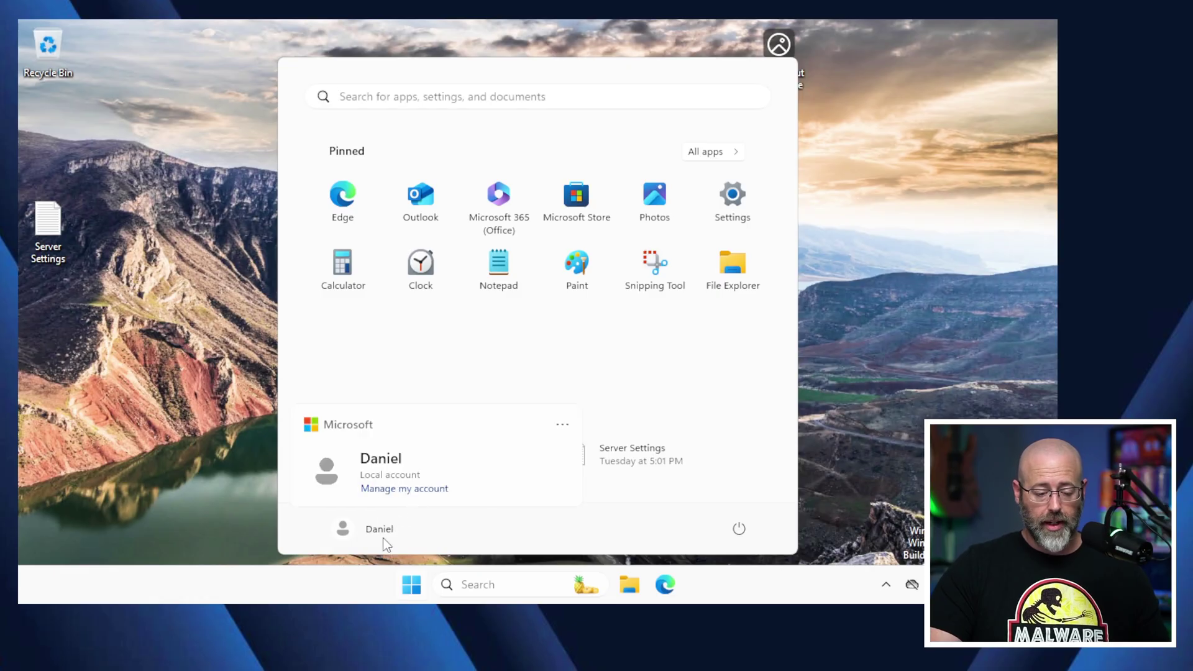
left_click(385, 536)
left_click(388, 534)
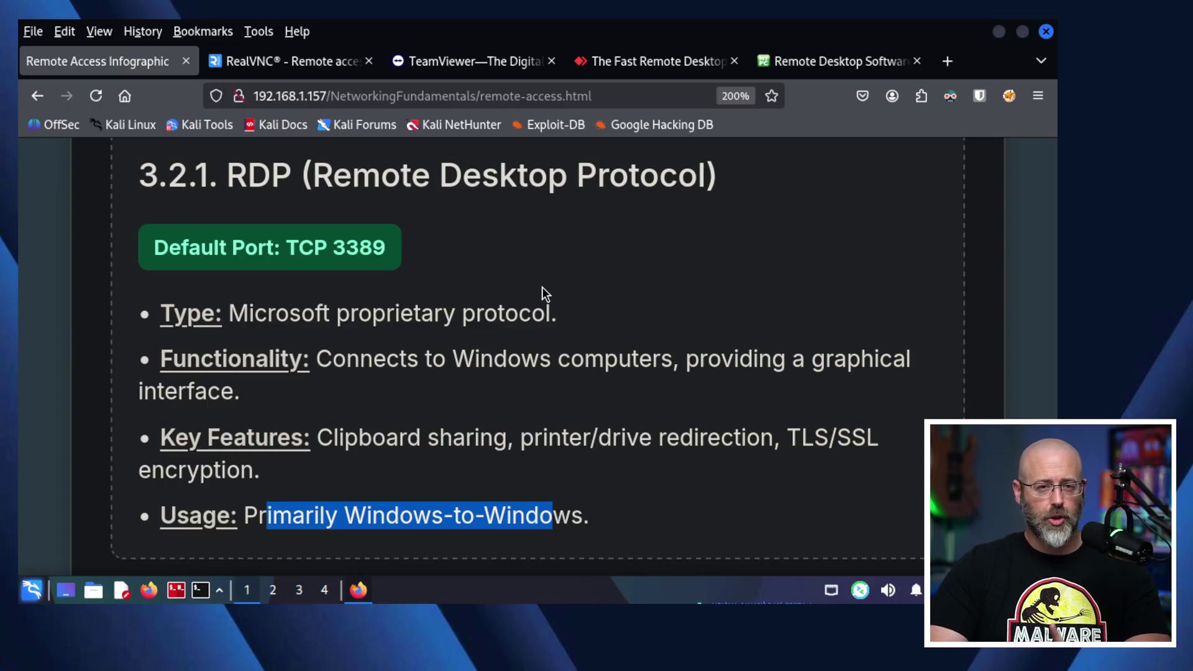
Clear the RDP highlight and scroll down to the VNC section
left_click(564, 274)
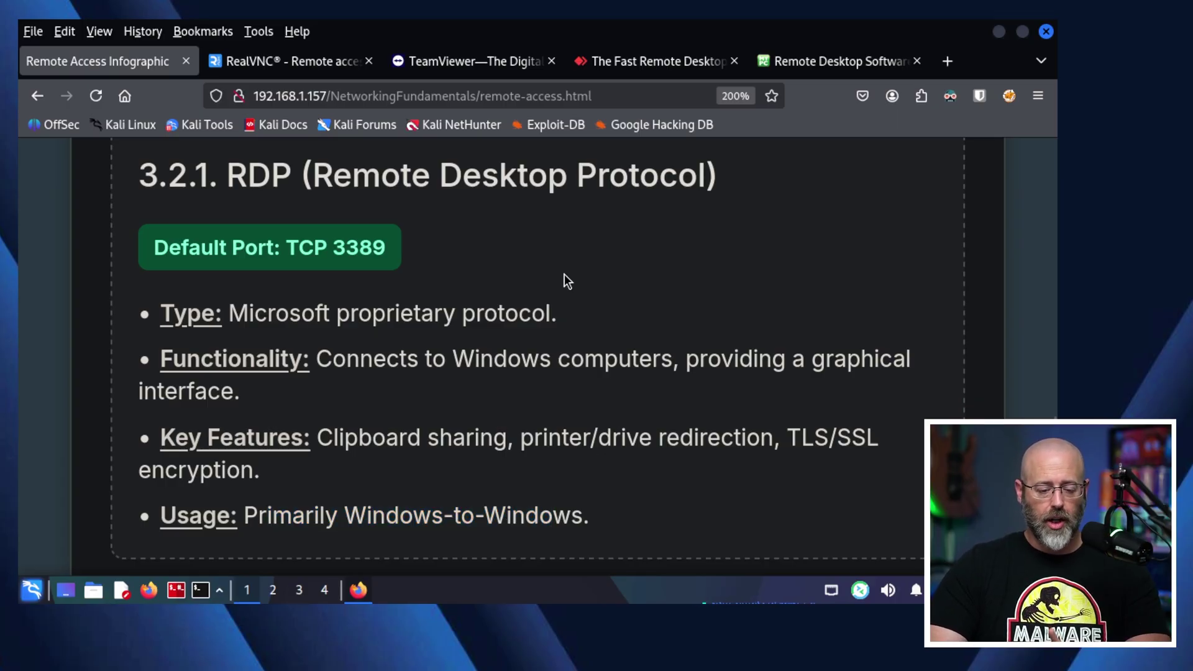
scroll(564, 273, "down", 5)
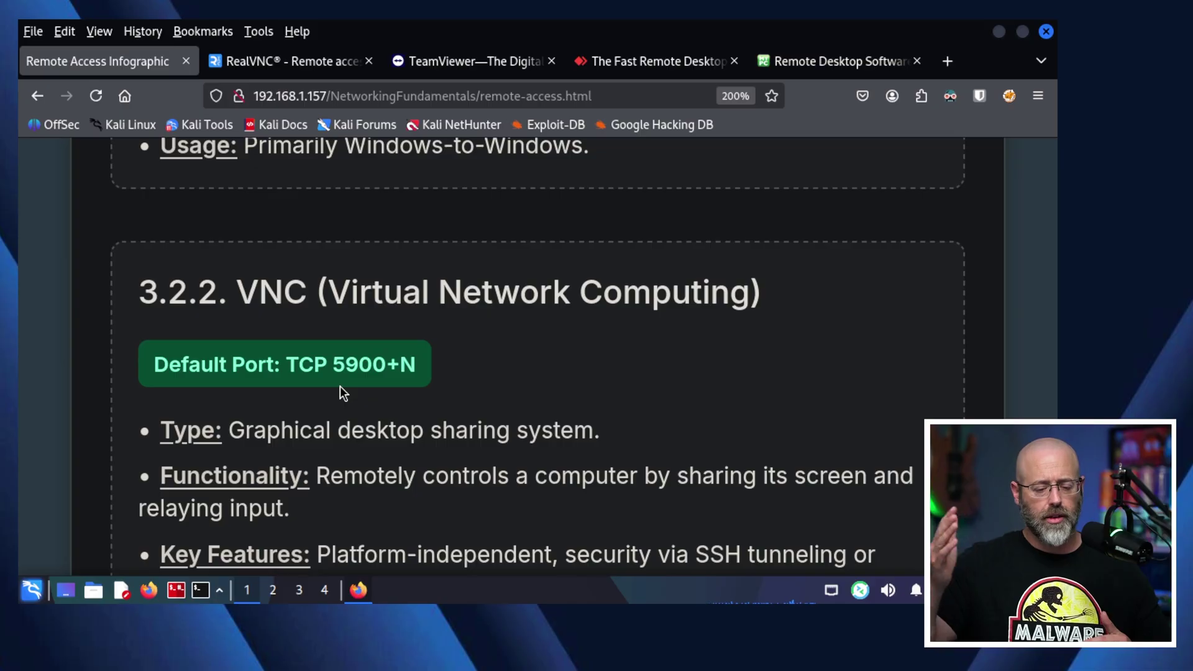
scroll(351, 401, "down", 5)
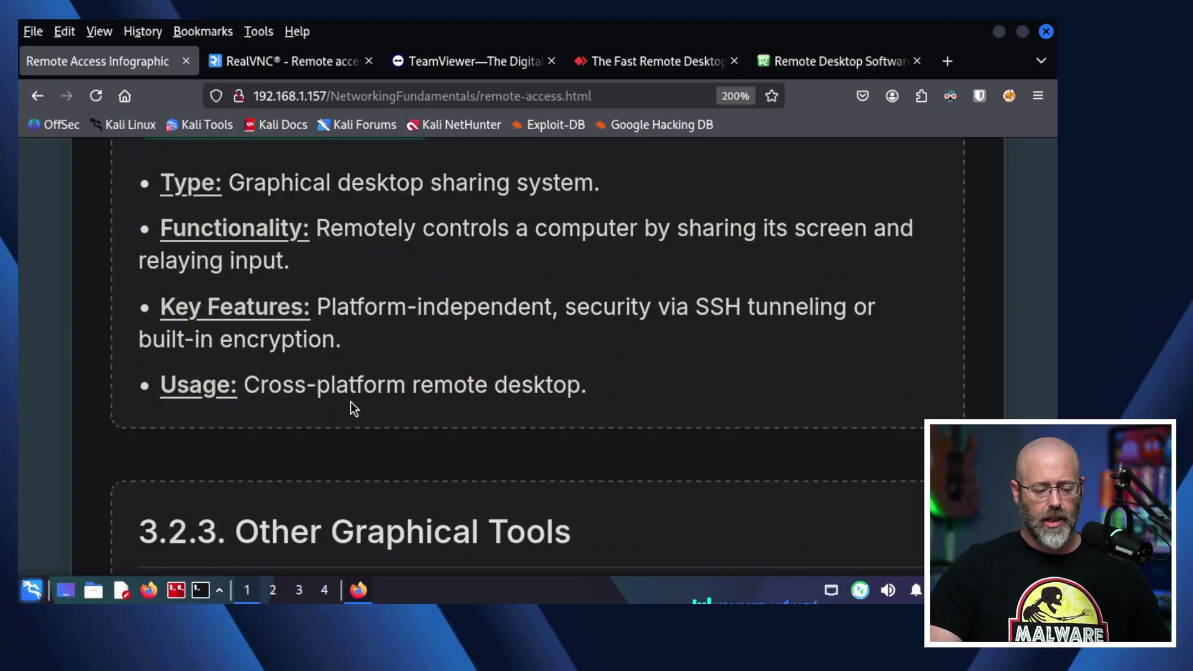
scroll(352, 397, "up", 3)
scroll(353, 398, "up", 2)
scroll(338, 423, "down", 3)
Highlight VNC's desktop sharing, SSH security, encryption, cross-platform and remote control phrases
left_click_drag(266, 244, 510, 242)
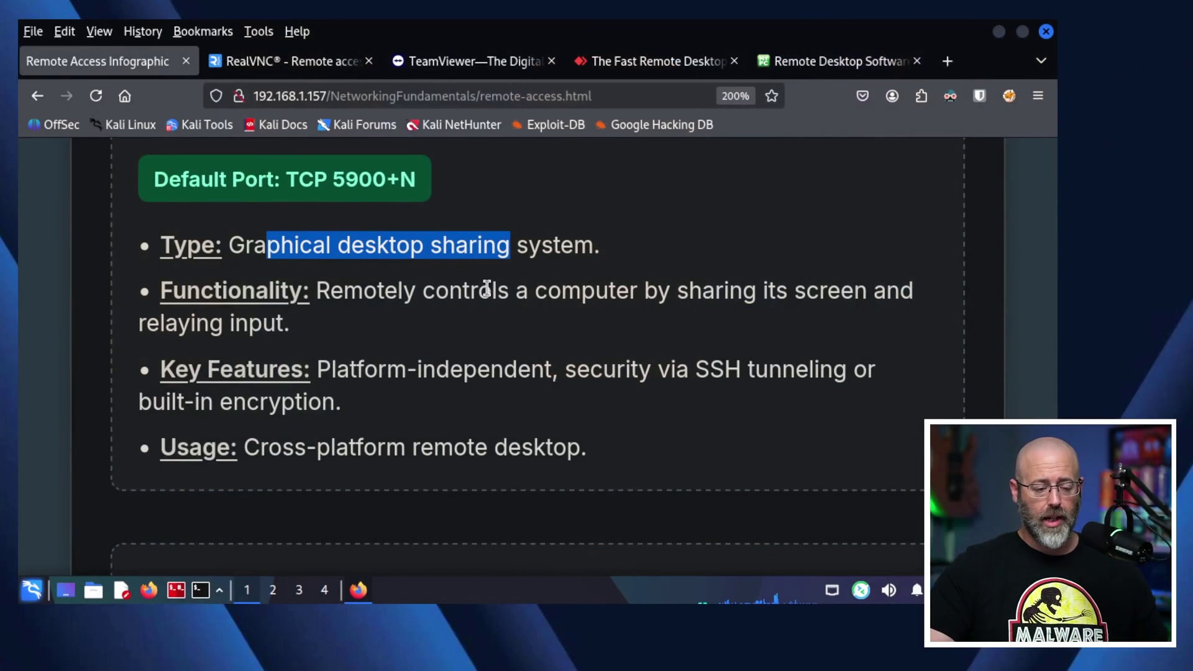
left_click_drag(332, 369, 738, 377)
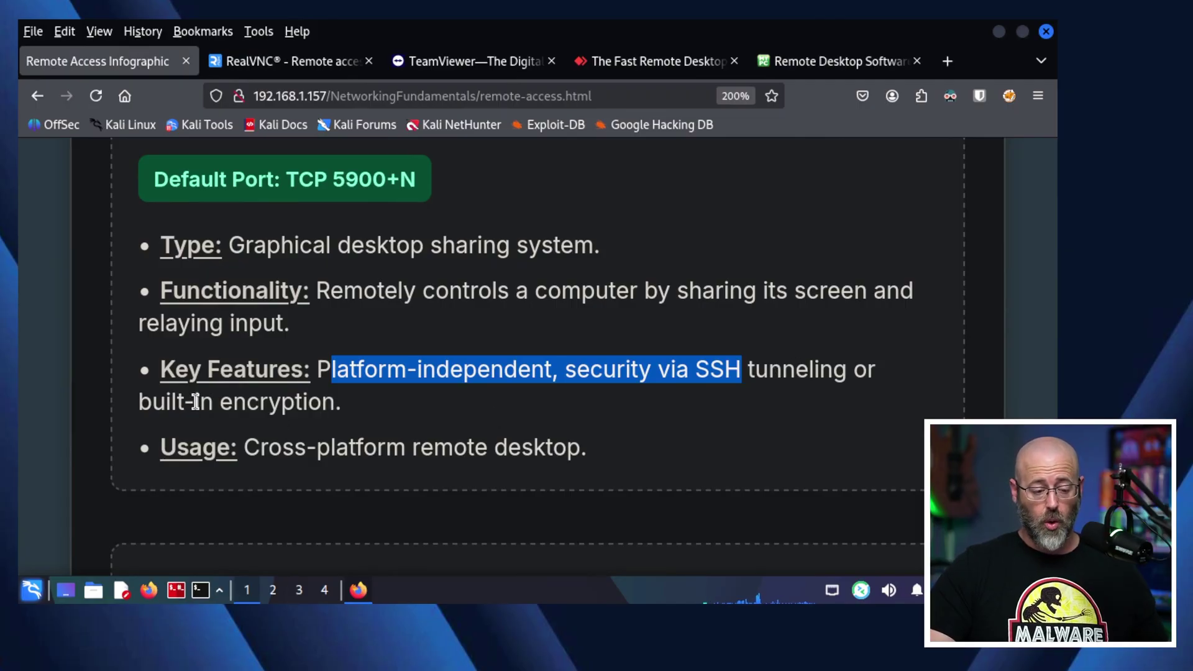
left_click_drag(186, 402, 287, 402)
left_click_drag(269, 447, 485, 449)
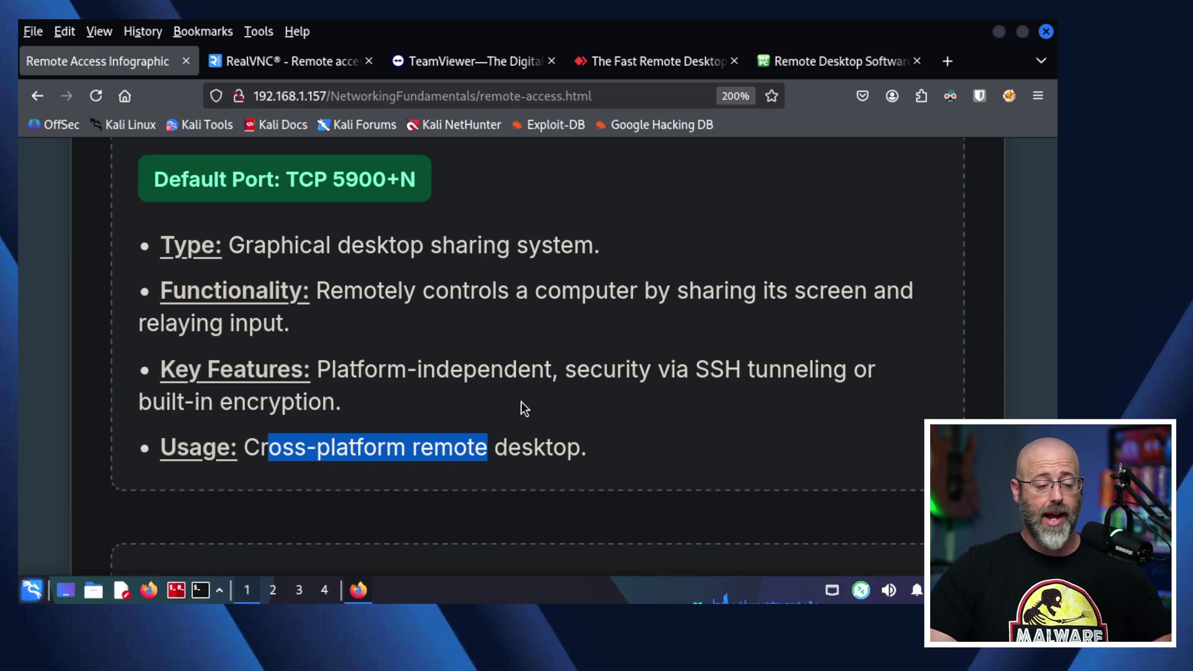
left_click_drag(344, 290, 499, 297)
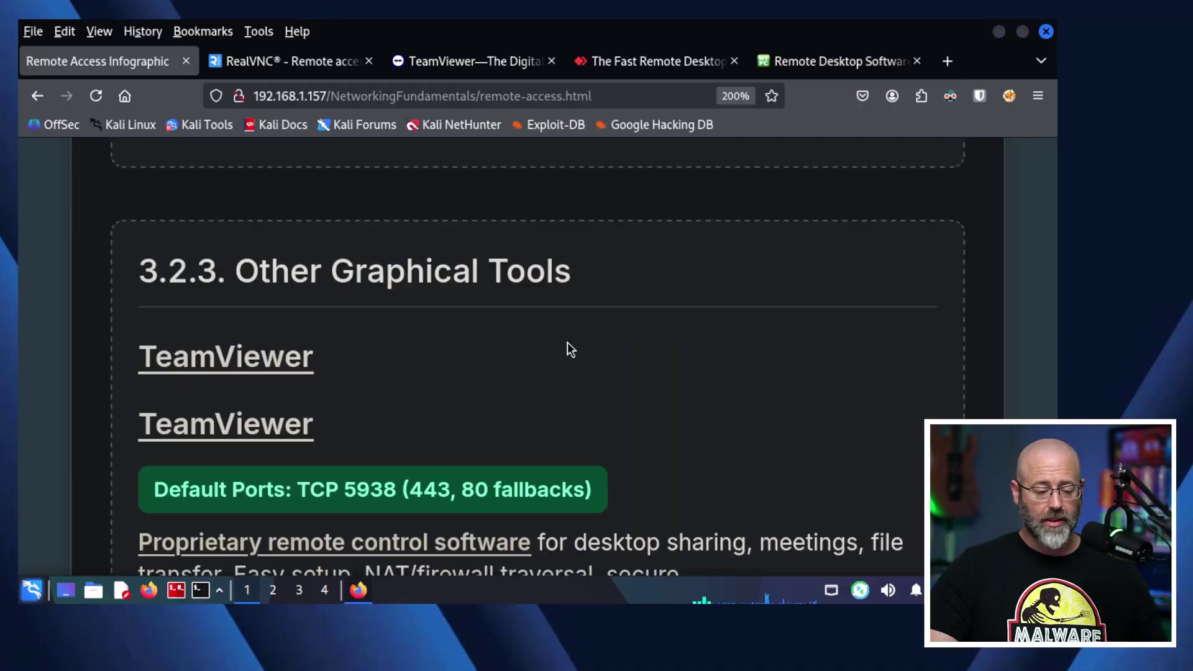
Scroll past TeamViewer to AnyDesk and its TCP 7070 default port
scroll(400, 404, "down", 4)
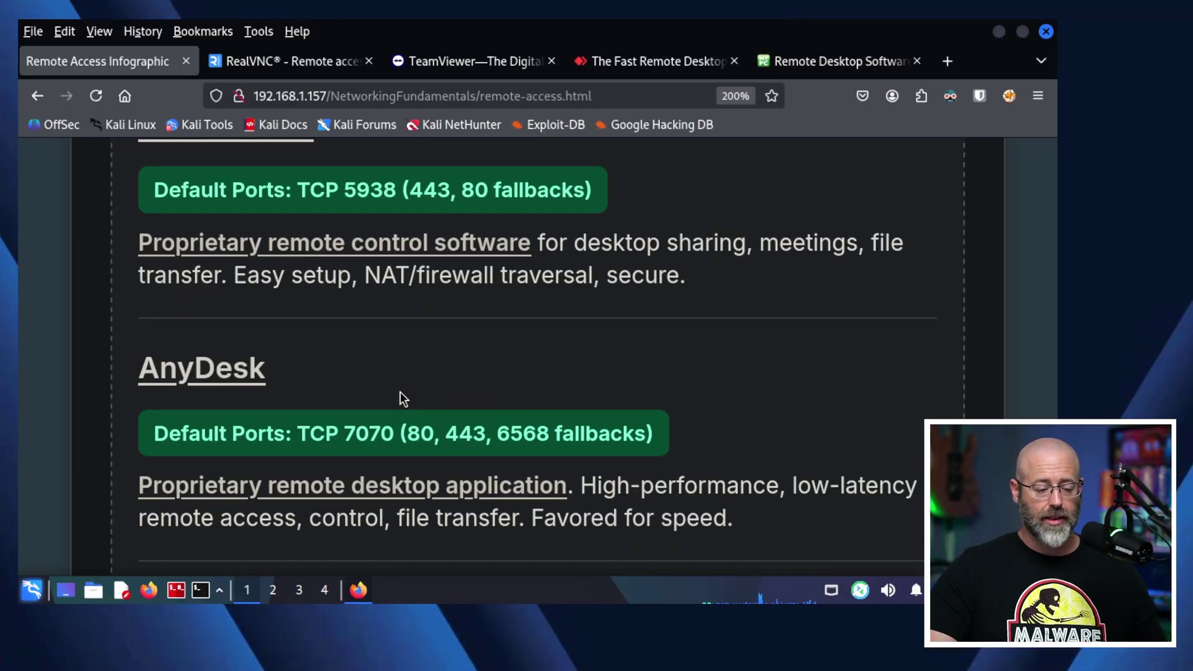
scroll(399, 390, "down", 3)
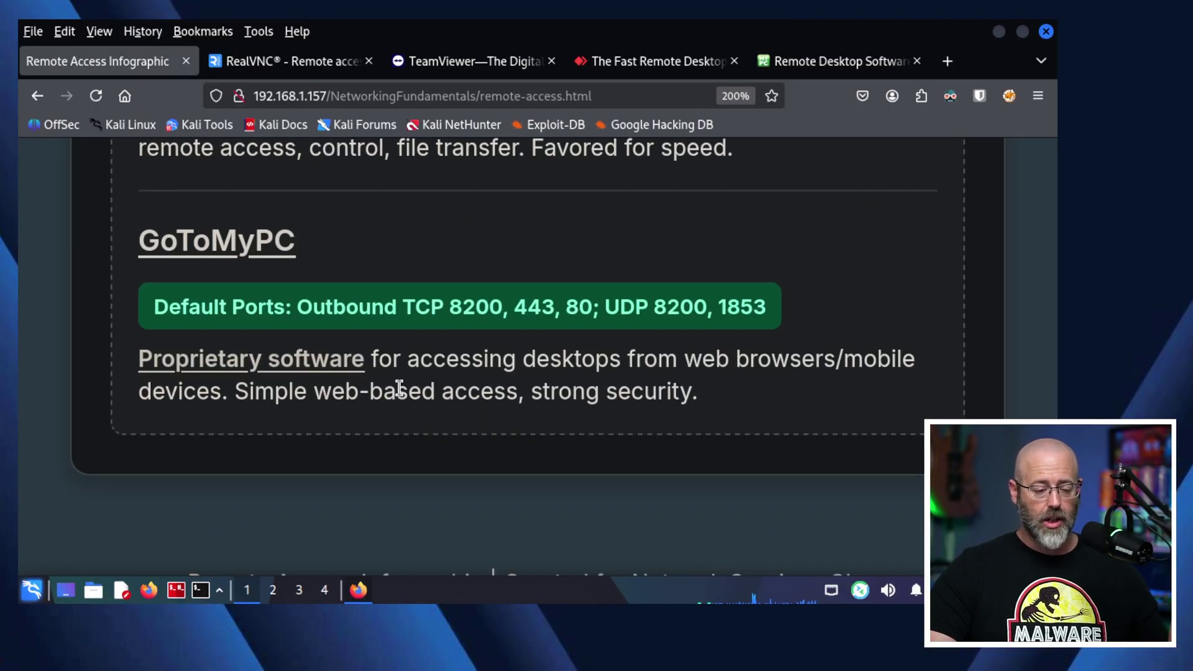
Browse the RealVNC, TeamViewer and AnyDesk vendor tabs in turn, ending on GoToMyPC
left_click(295, 61)
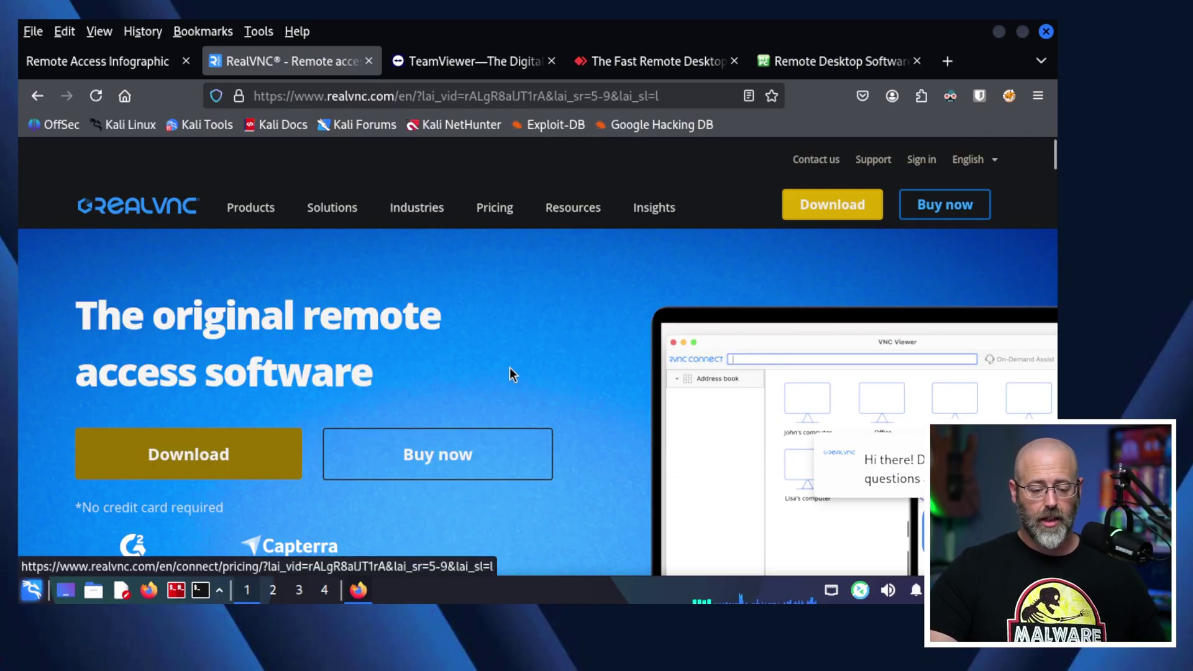
scroll(534, 345, "down", 5)
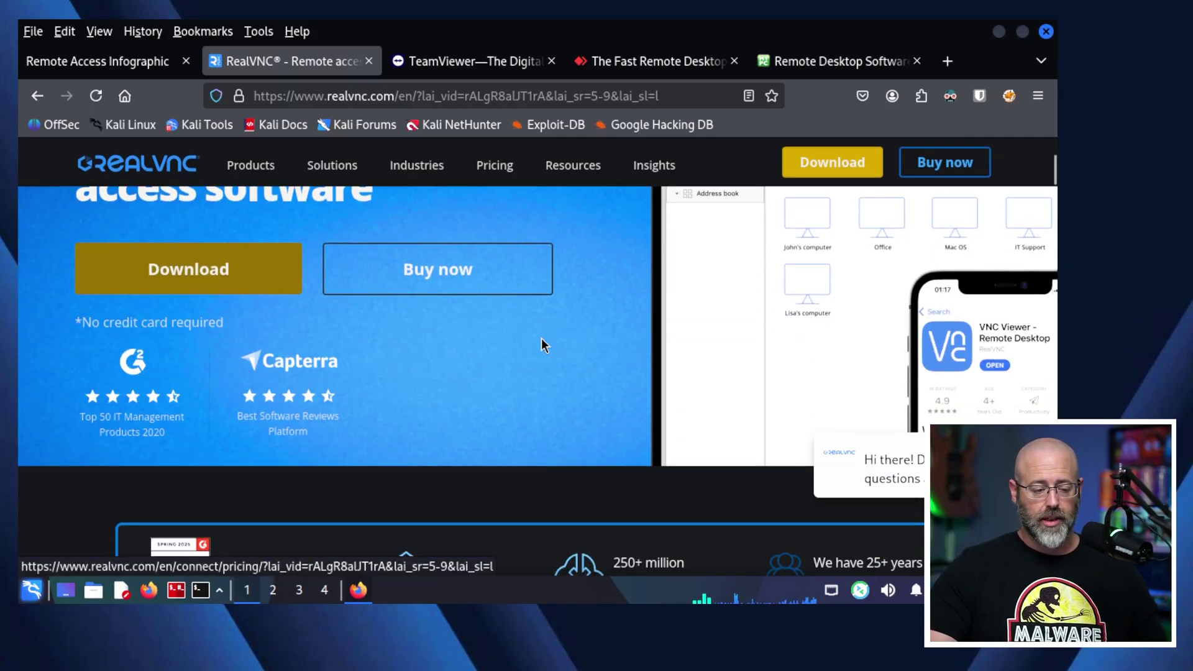
scroll(541, 346, "down", 5)
left_click(440, 65)
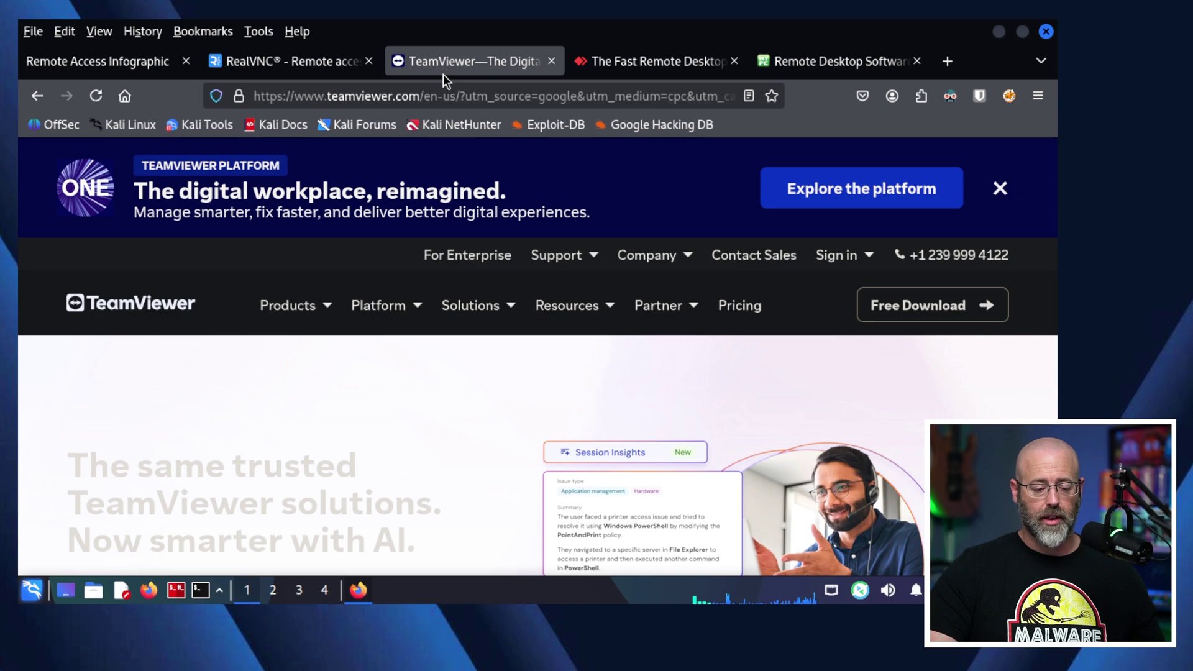
scroll(146, 408, "down", 2)
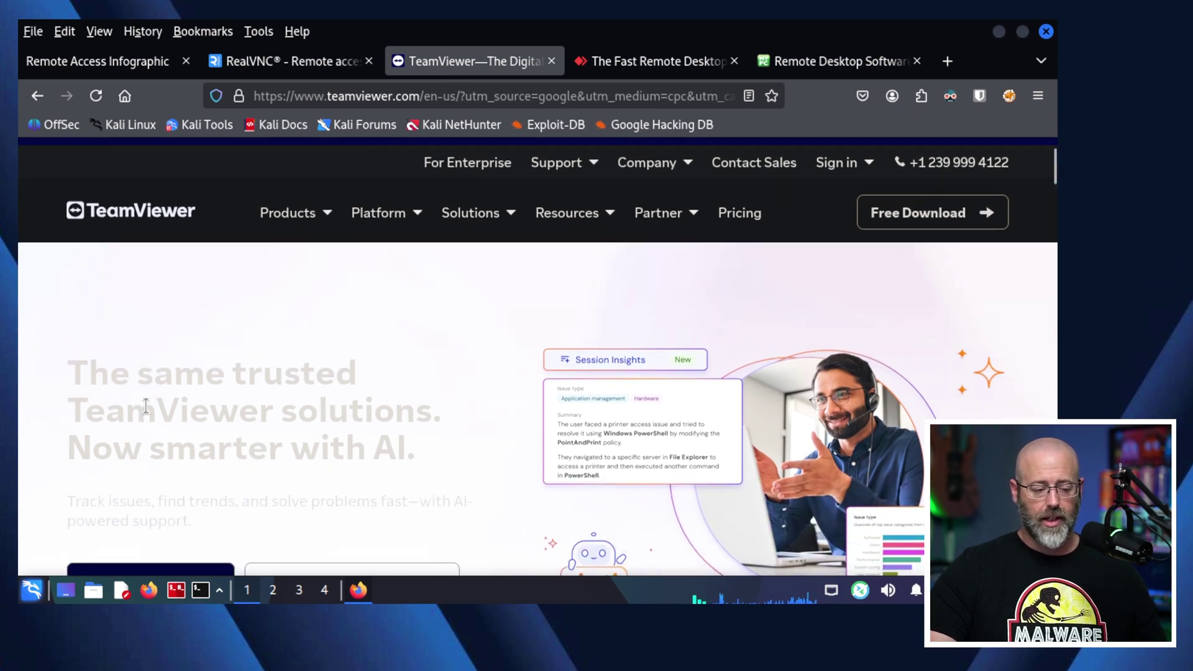
scroll(221, 345, "down", 6)
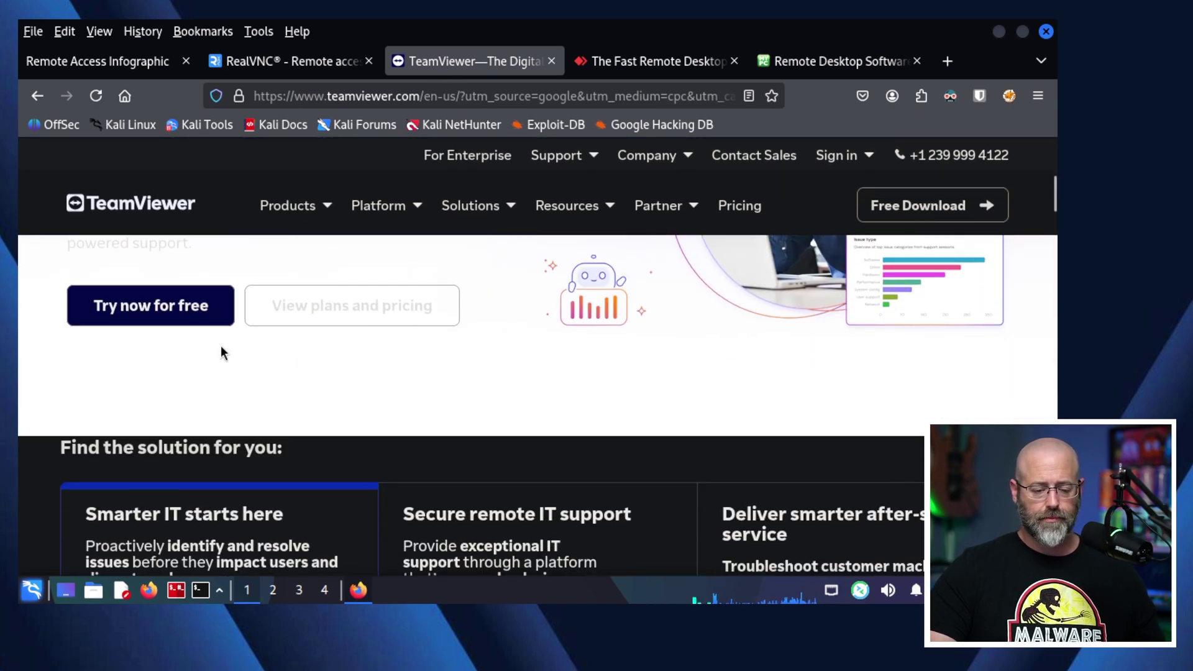
left_click(653, 56)
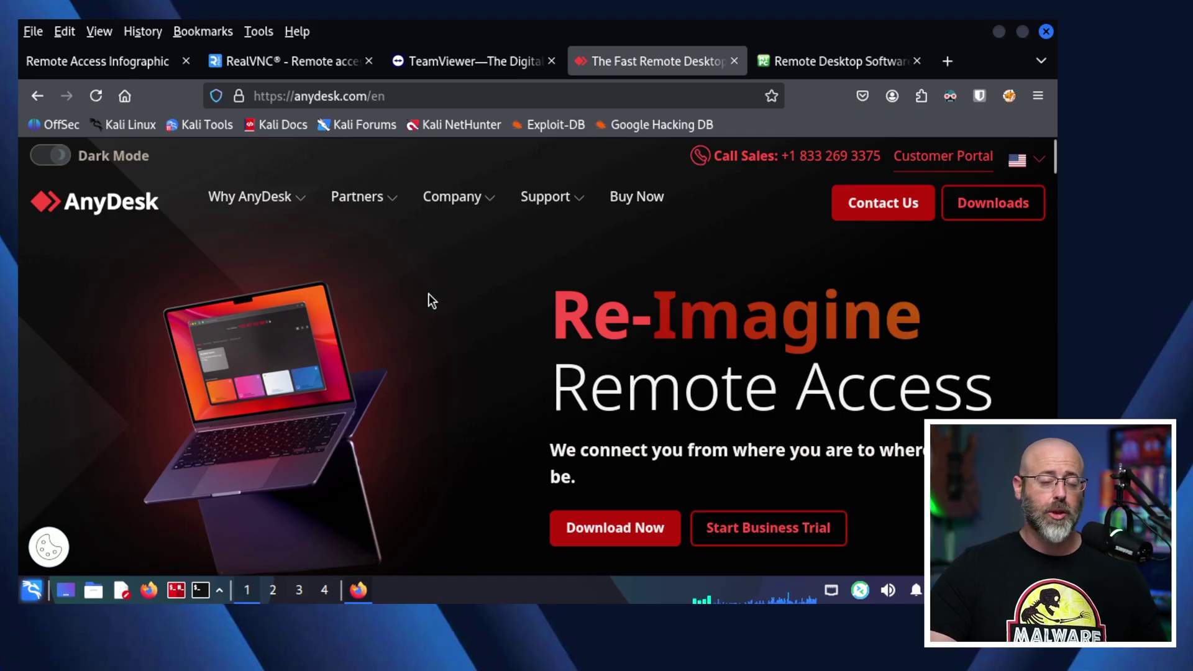
scroll(427, 293, "down", 3)
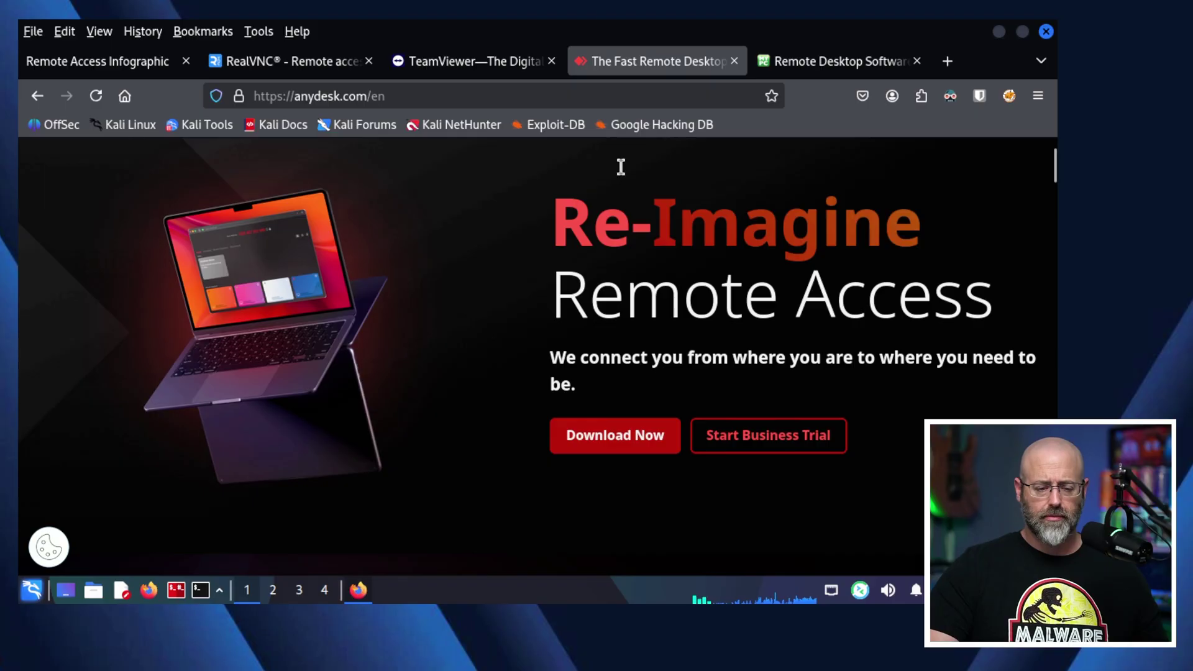
left_click(821, 62)
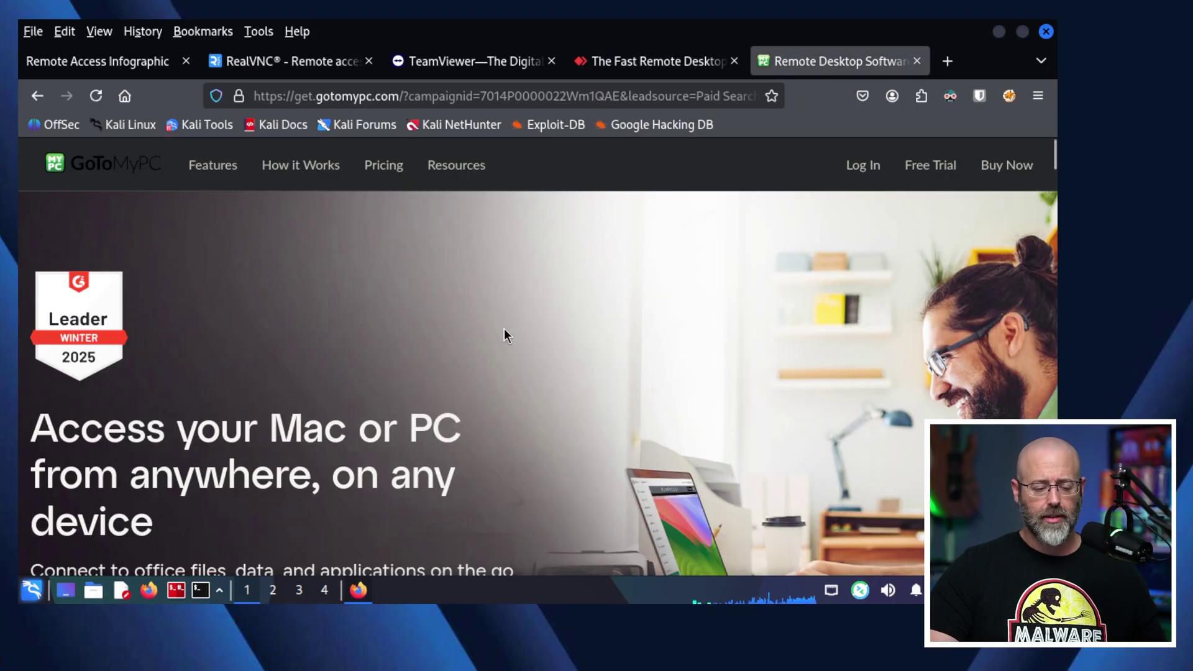